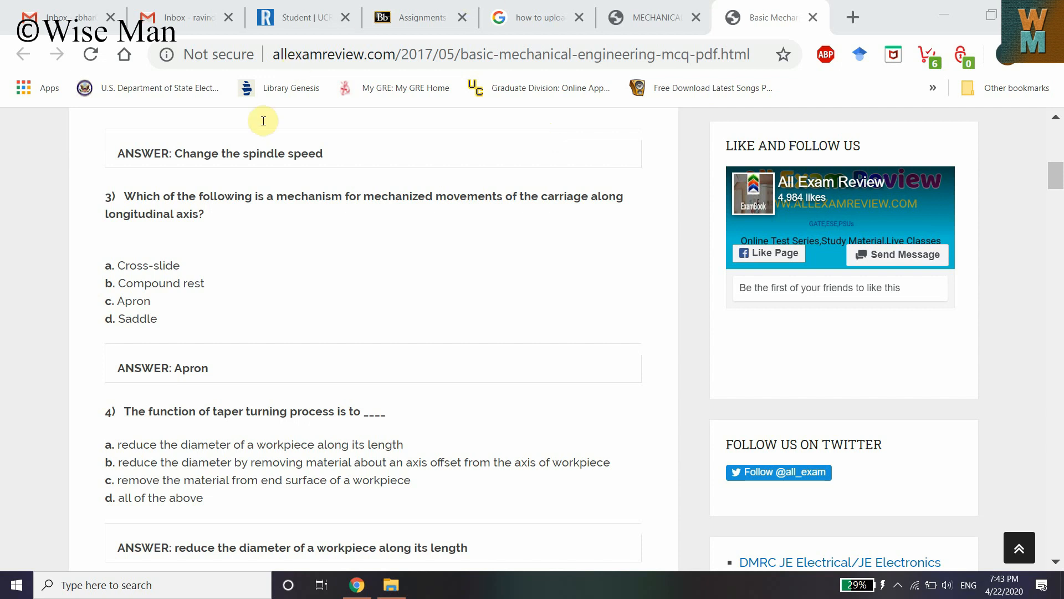
# Examine question 3 and its answer options on the mechanical engineering MCQ page
pyautogui.moveTo(111, 194); pyautogui.dragTo(222, 225)
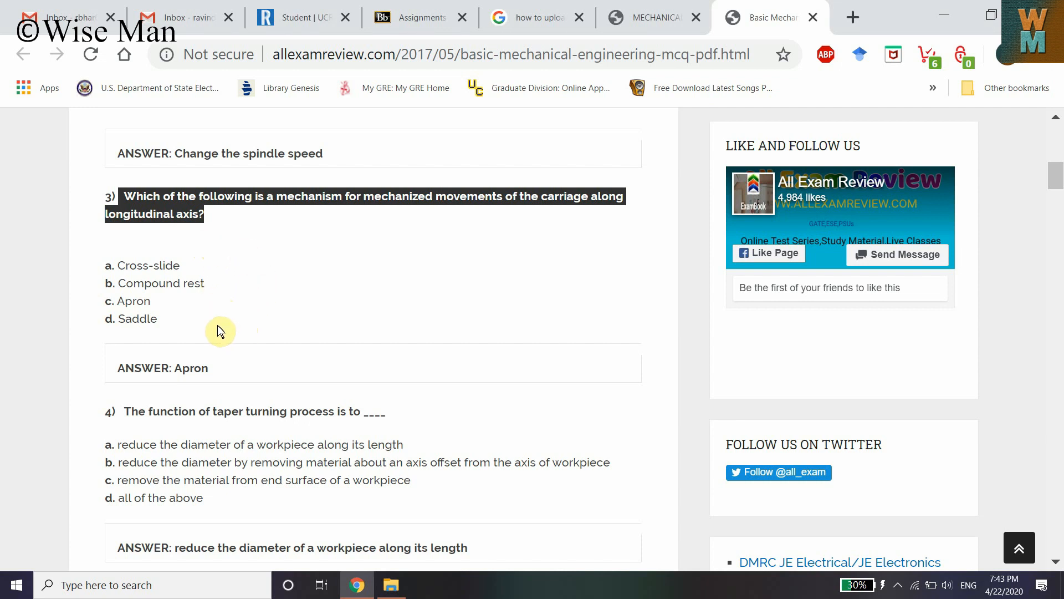
pyautogui.moveTo(110, 265); pyautogui.dragTo(186, 321)
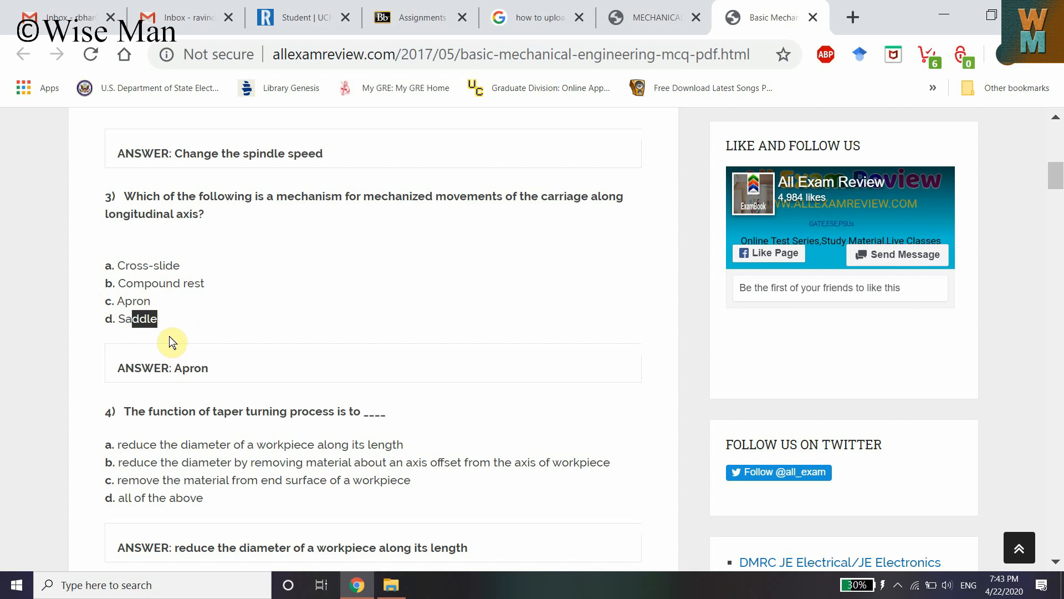
# Open the Assignments page of the ENGINEERING GRAPHICS & DESIGN 009 (021) course in iLearn
pyautogui.click(442, 14)
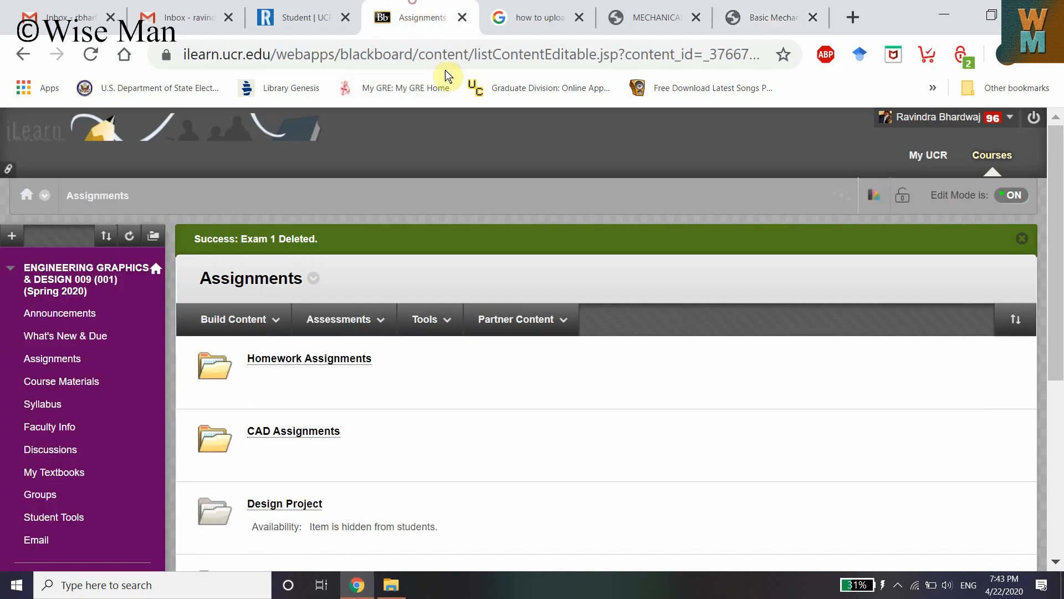
pyautogui.click(292, 7)
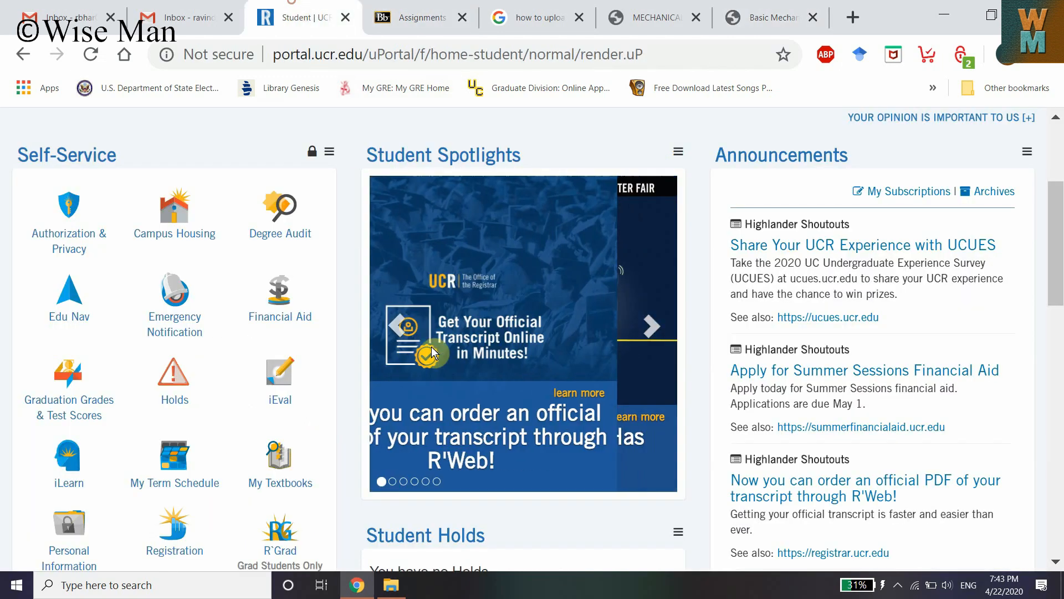
pyautogui.click(61, 469)
pyautogui.click(462, 9)
pyautogui.click(505, 15)
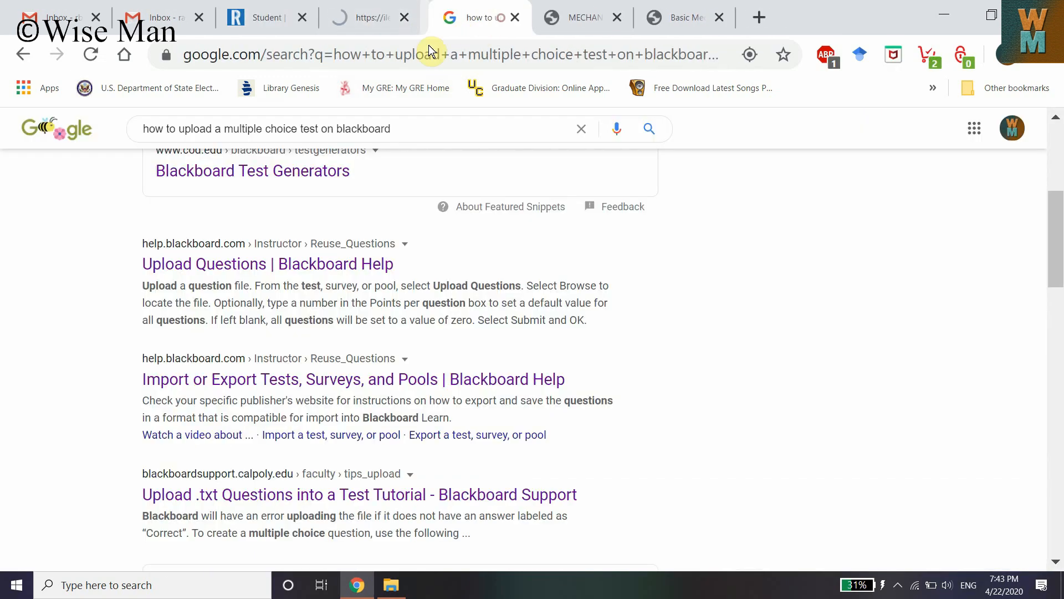
pyautogui.click(368, 7)
pyautogui.scroll(-5, 718, 362)
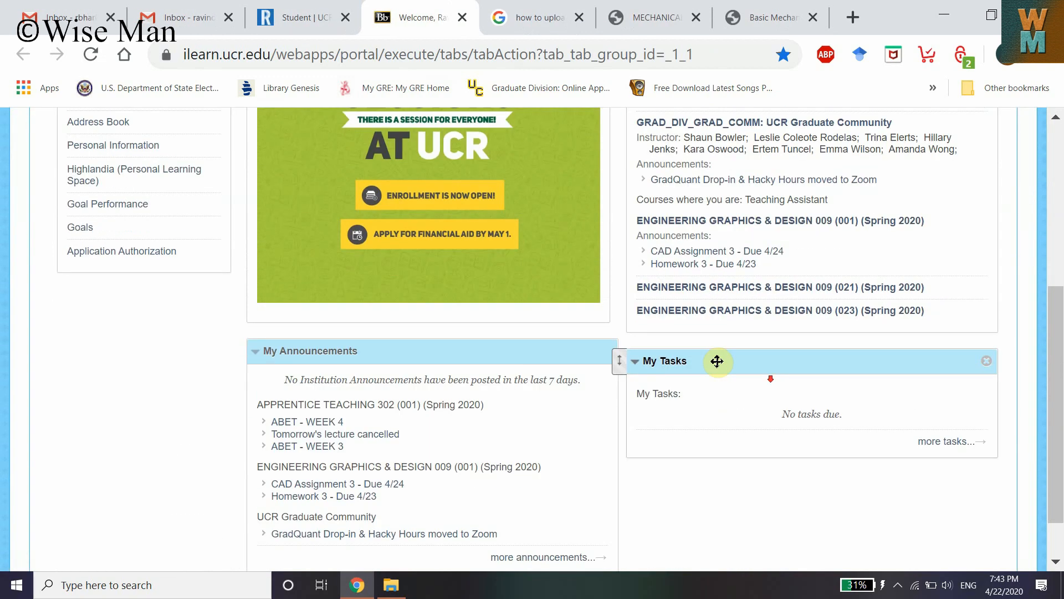
pyautogui.click(749, 253)
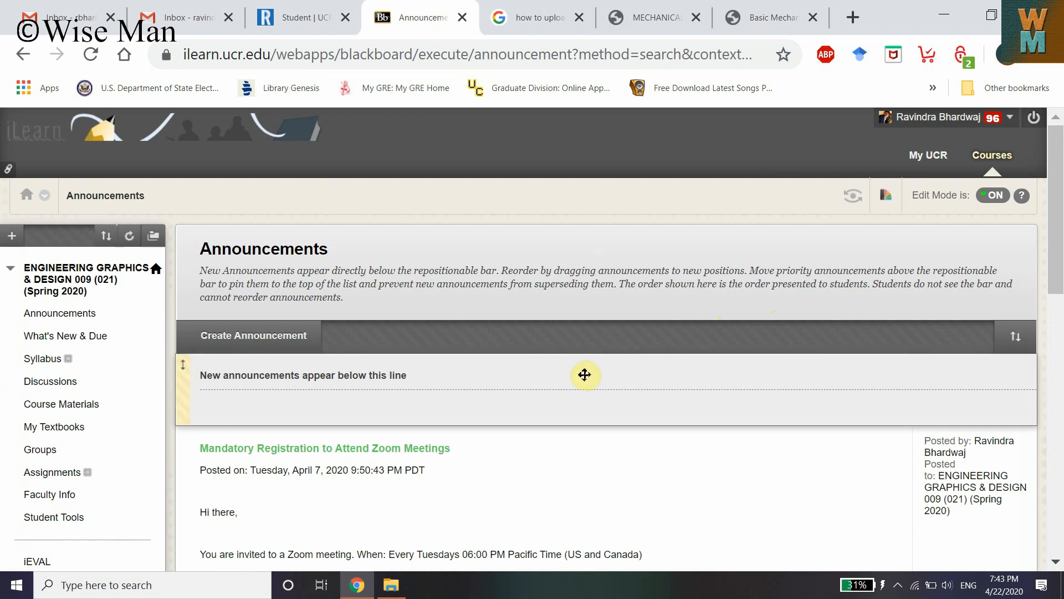
pyautogui.click(62, 476)
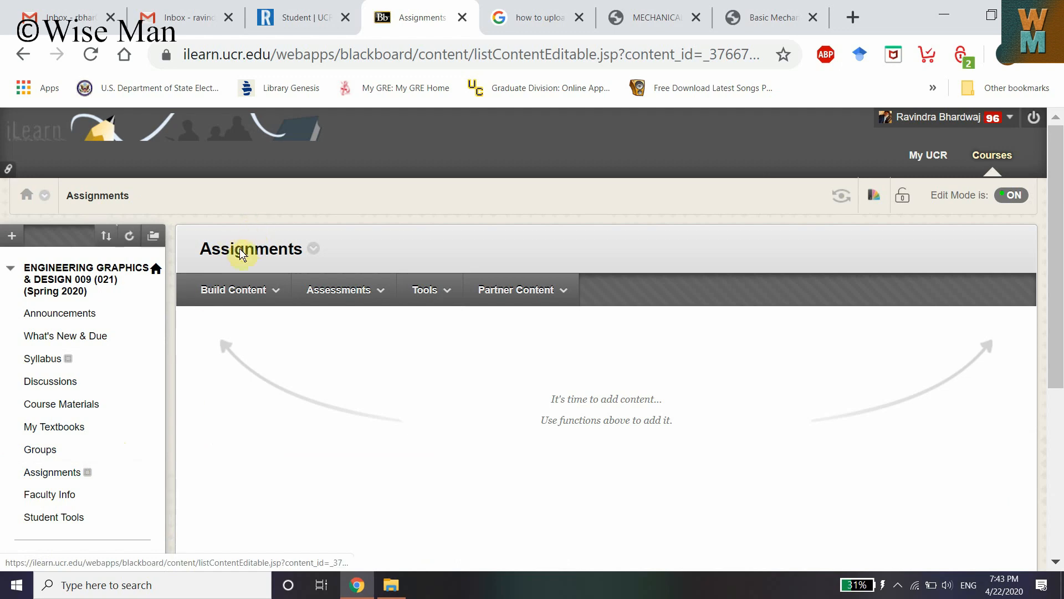
pyautogui.click(284, 288)
pyautogui.click(345, 290)
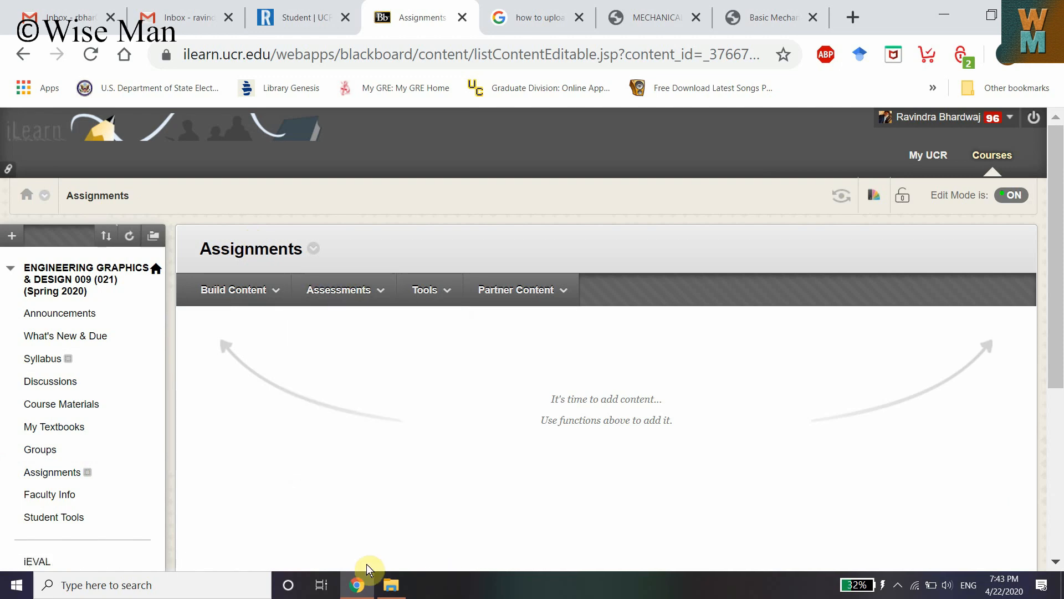
# Launch Excel and start a blank workbook
pyautogui.press('super')
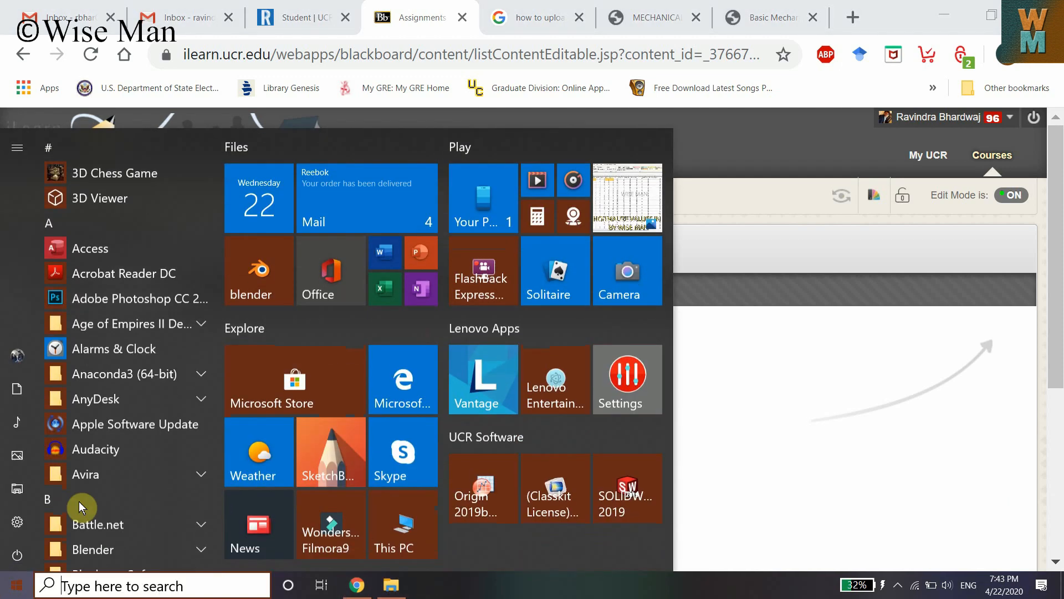
pyautogui.click(395, 286)
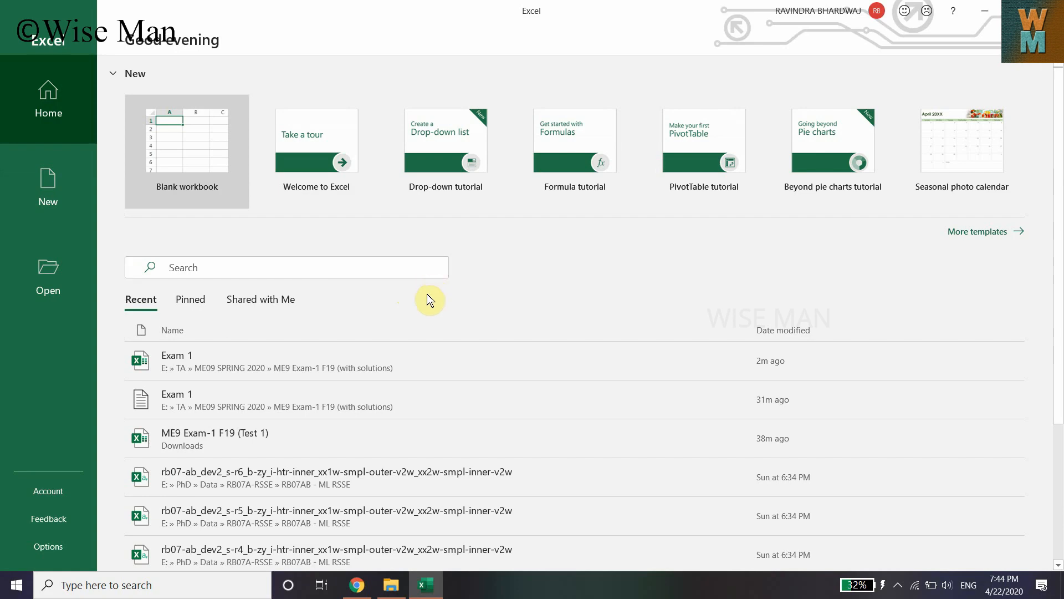
pyautogui.click(199, 157)
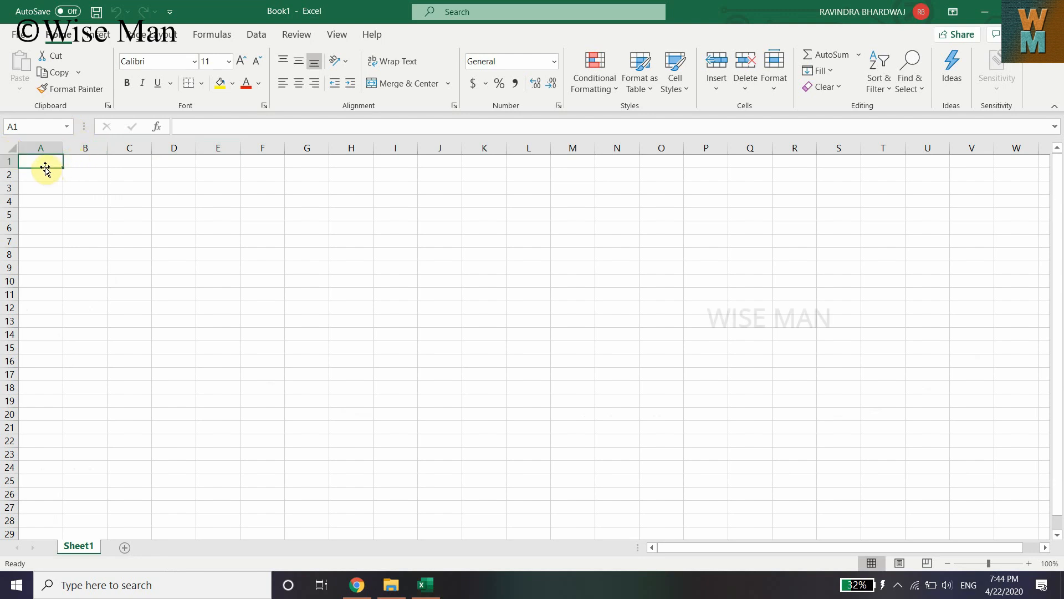
# Enter MC in cell A1 and fill it down through A3
pyautogui.write('M')
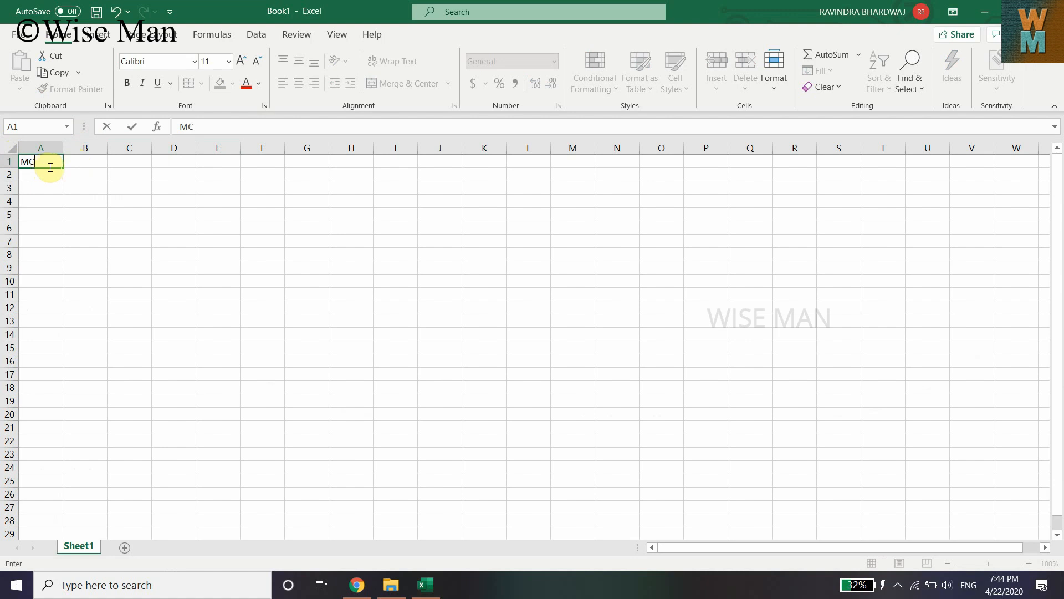
pyautogui.write('C')
pyautogui.click(56, 164)
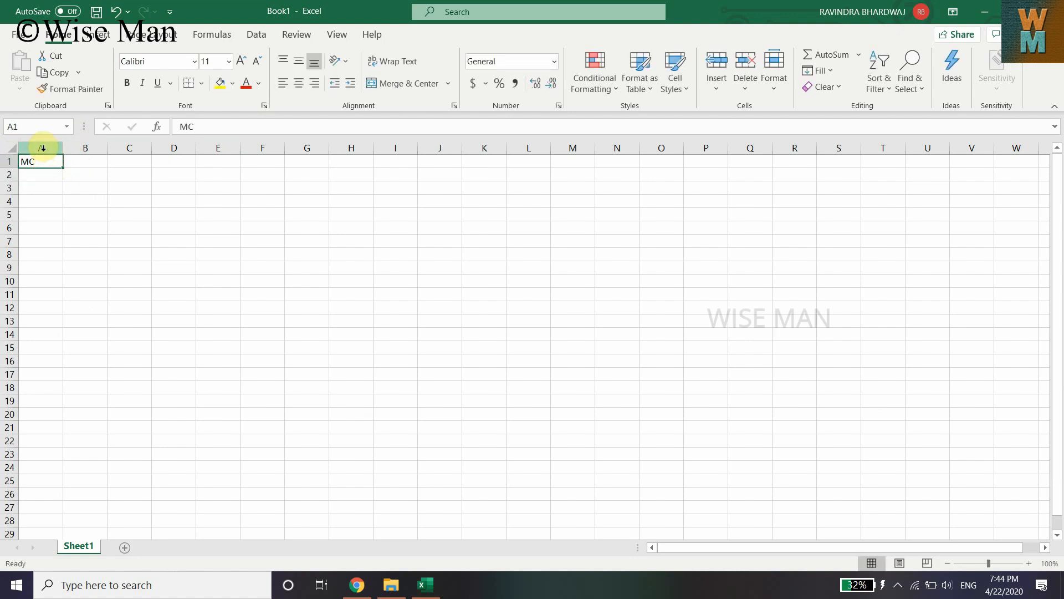
pyautogui.moveTo(63, 169); pyautogui.dragTo(62, 193)
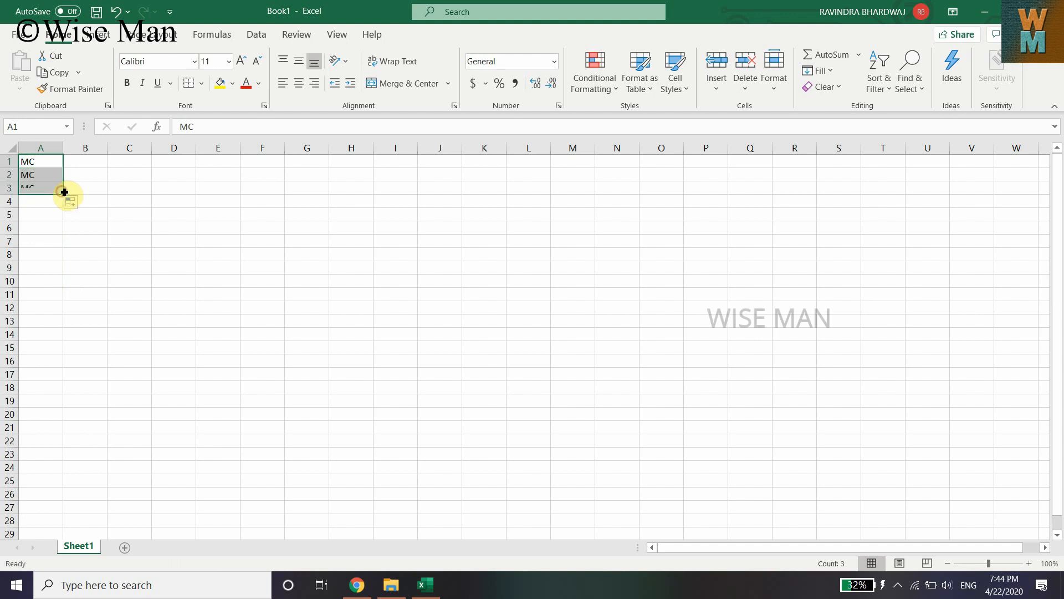
pyautogui.click(43, 162)
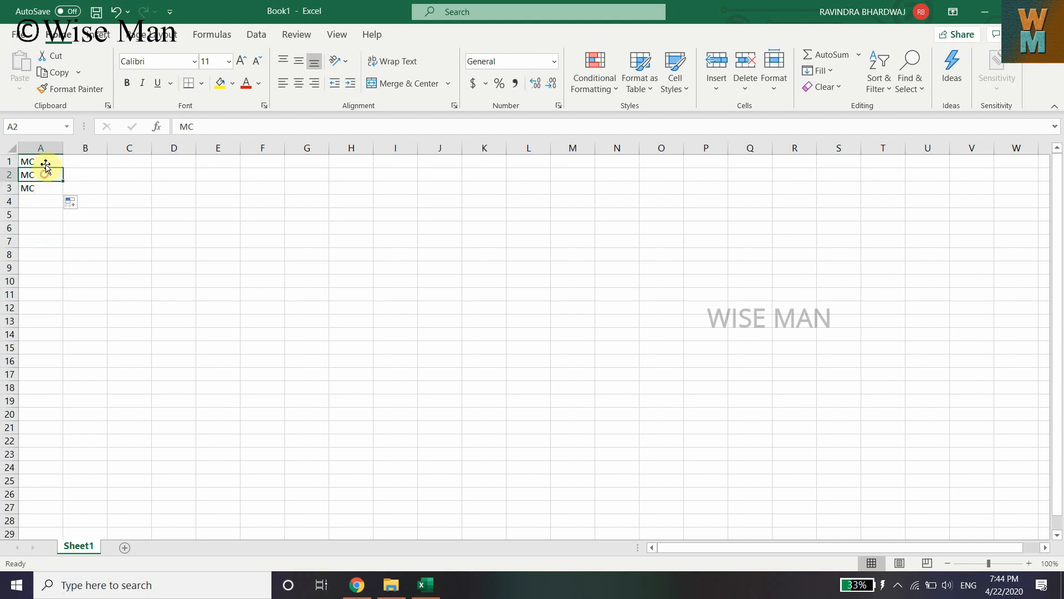
pyautogui.click(52, 189)
# Copy question 2, 'What is the function of cone pulley drive in lathe machines?', from the MCQ page into cell B1
pyautogui.click(88, 163)
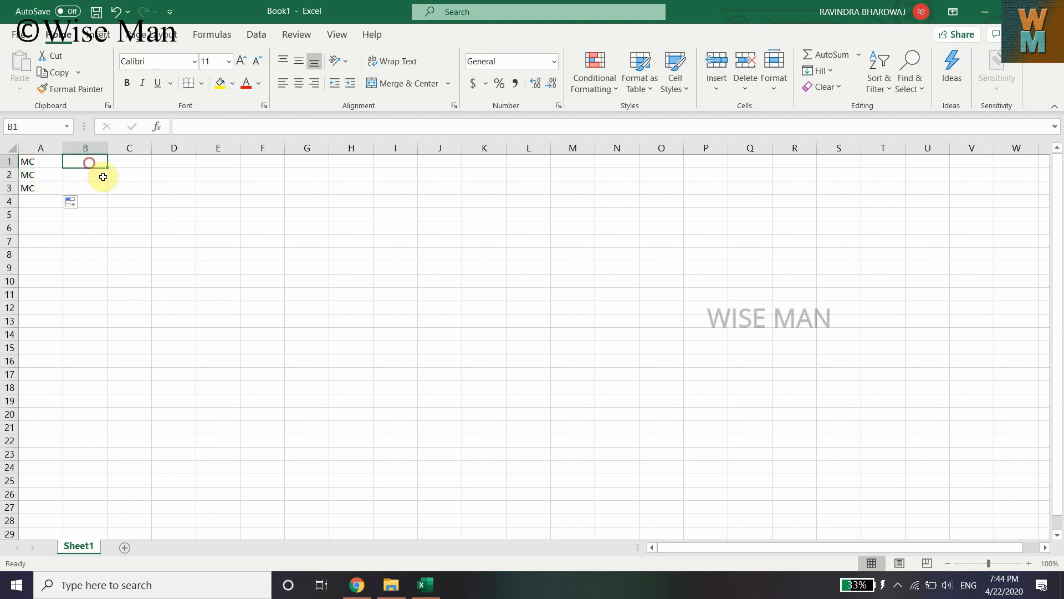
pyautogui.click(93, 148)
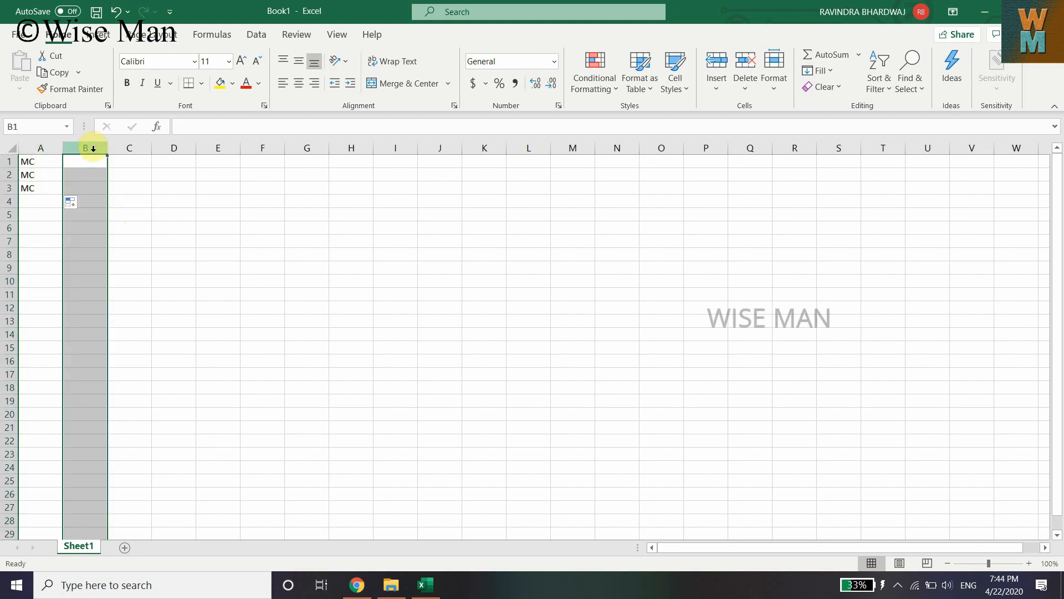
pyautogui.click(357, 585)
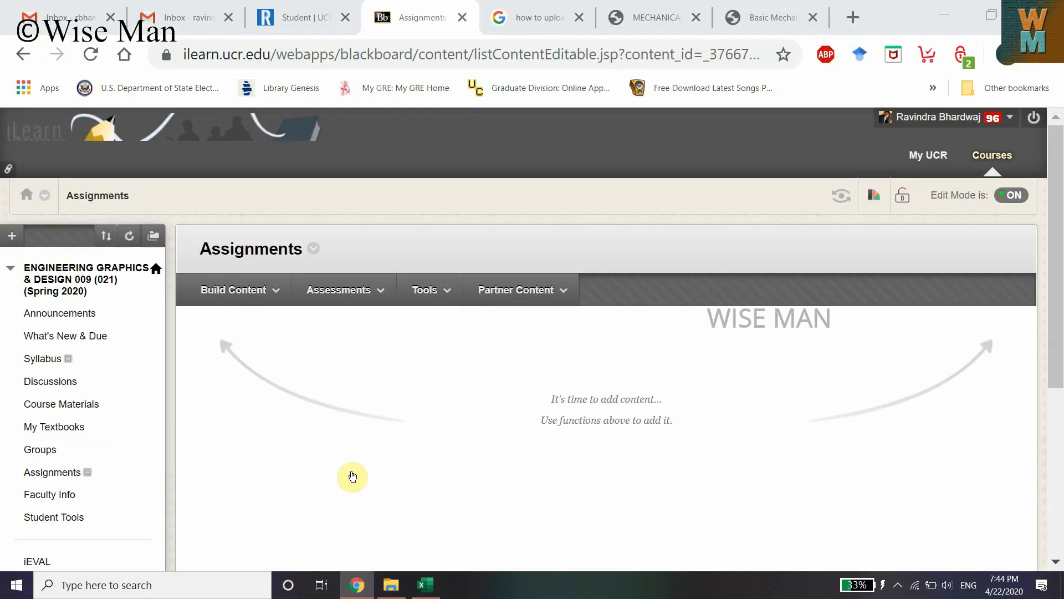
pyautogui.click(773, 17)
pyautogui.scroll(2, 143, 297)
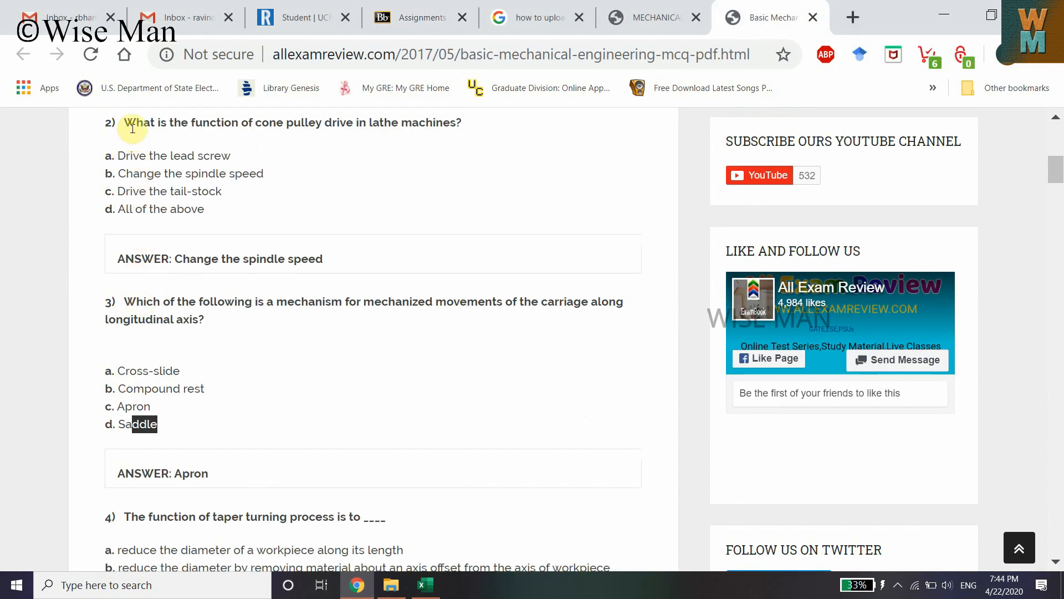
pyautogui.moveTo(128, 122); pyautogui.dragTo(462, 131)
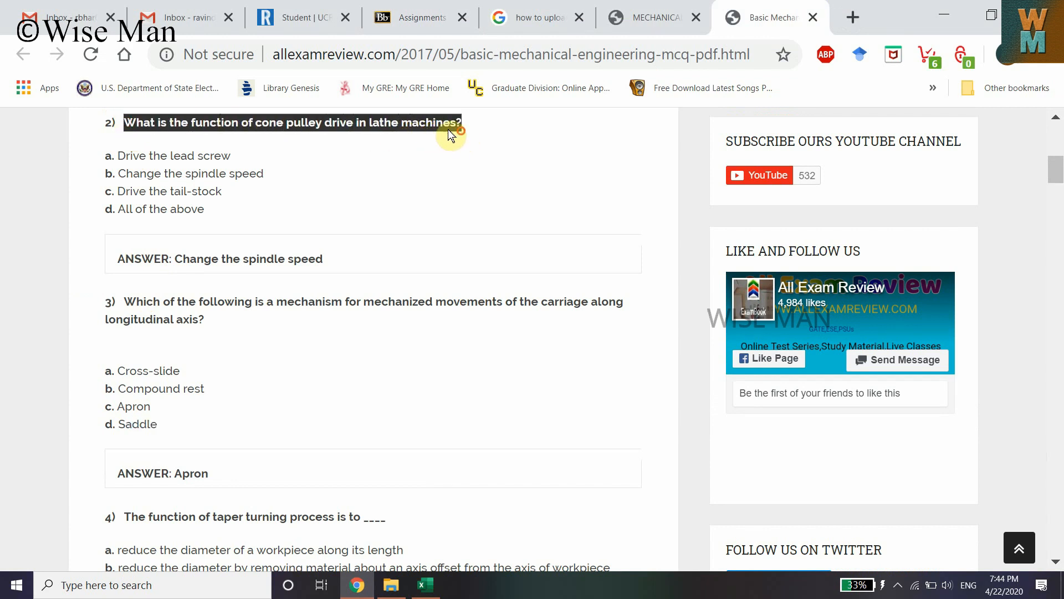
pyautogui.rightClick(446, 128)
pyautogui.click(466, 140)
pyautogui.click(425, 584)
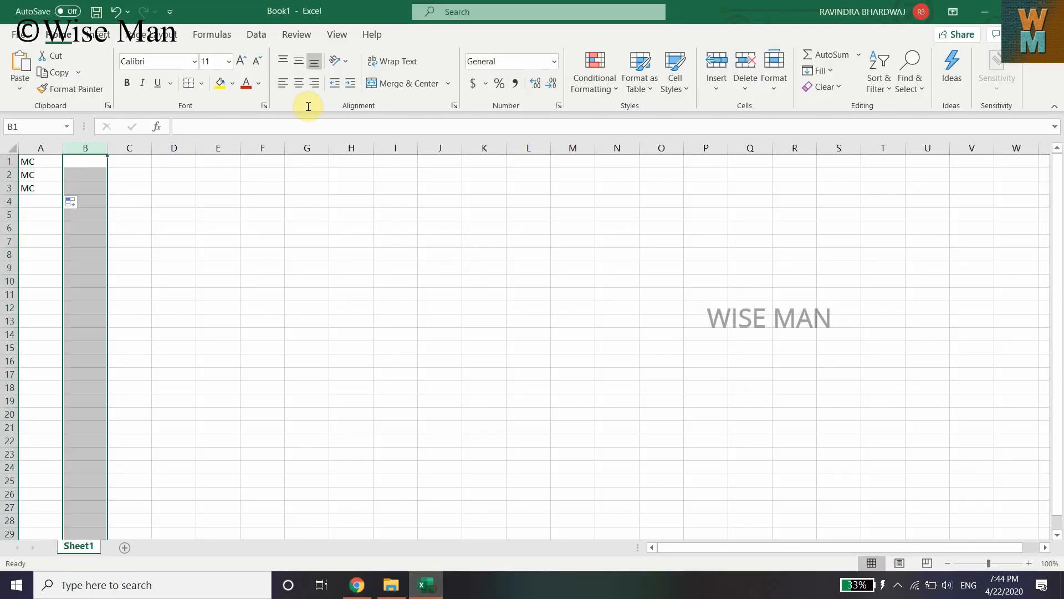
pyautogui.click(99, 159)
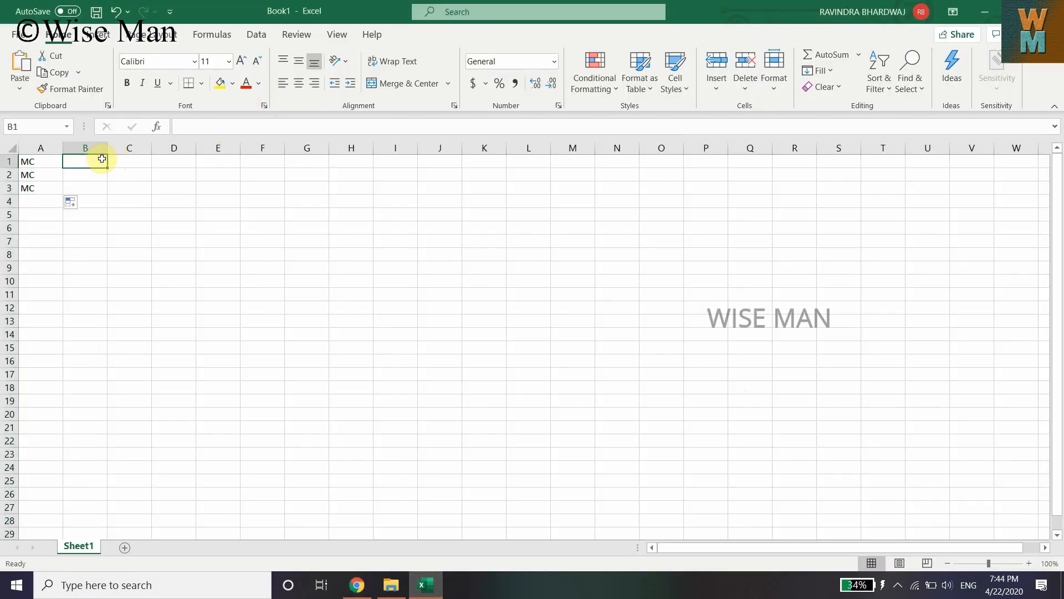
pyautogui.hotkey('ctrl', 'v')
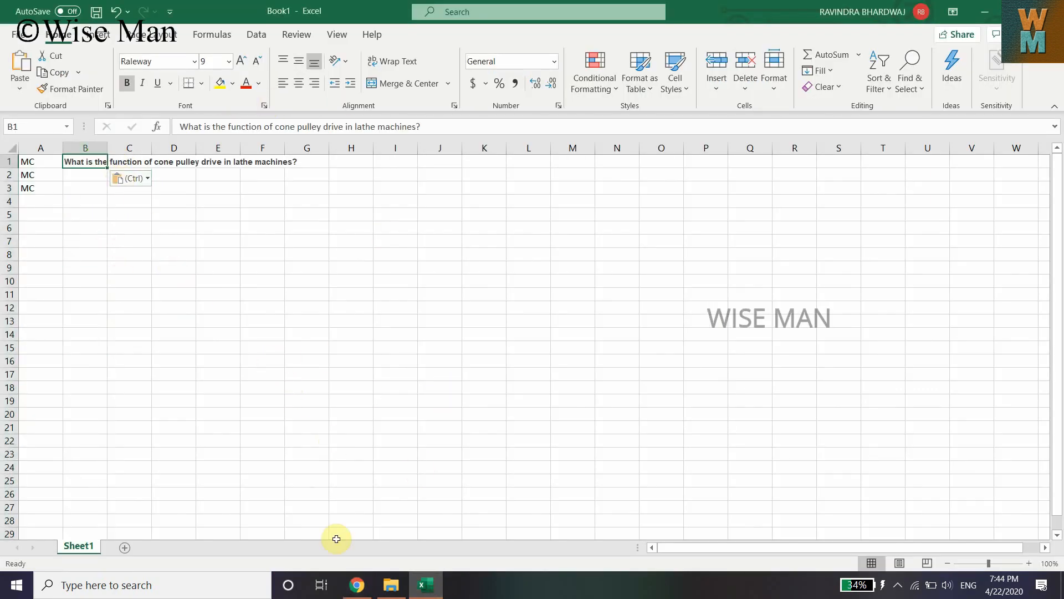
# Copy option a, 'Drive the lead screw', from the MCQ page into cell C1
pyautogui.click(357, 585)
pyautogui.click(118, 153)
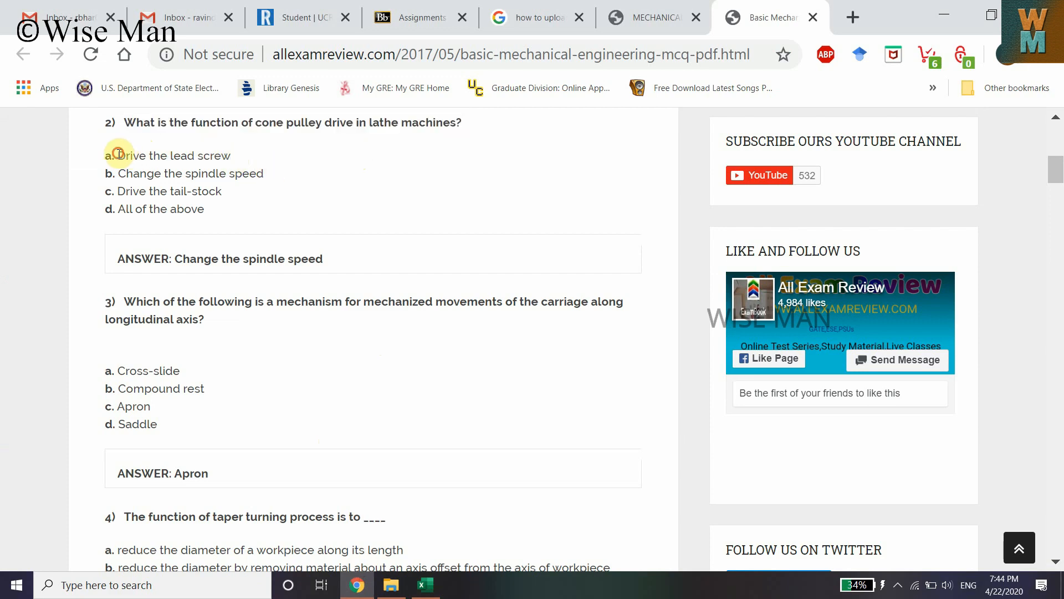
pyautogui.moveTo(118, 153); pyautogui.dragTo(231, 155)
pyautogui.rightClick(230, 175)
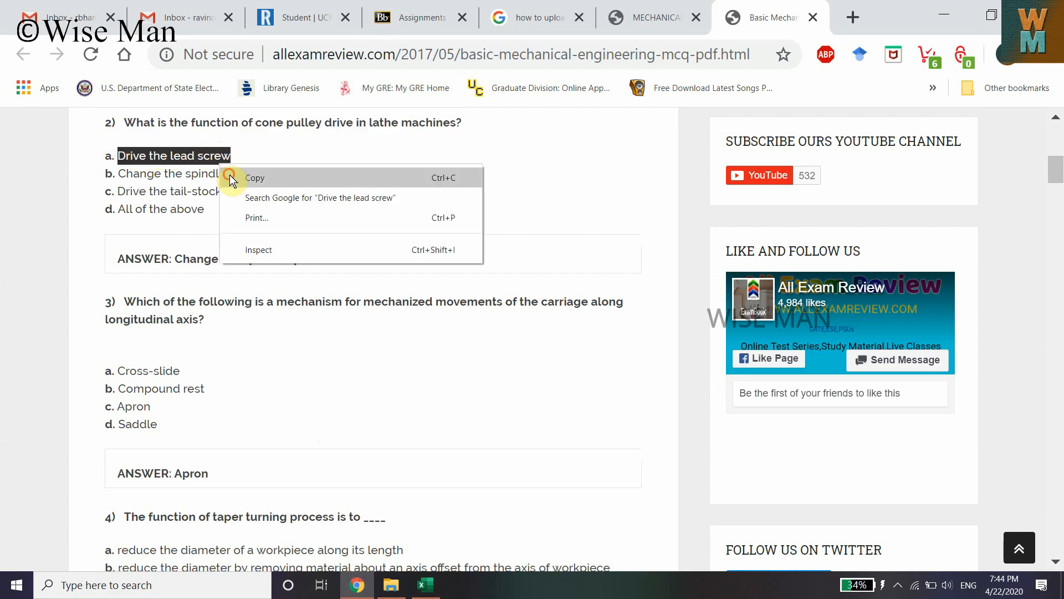
pyautogui.click(230, 175)
pyautogui.click(425, 585)
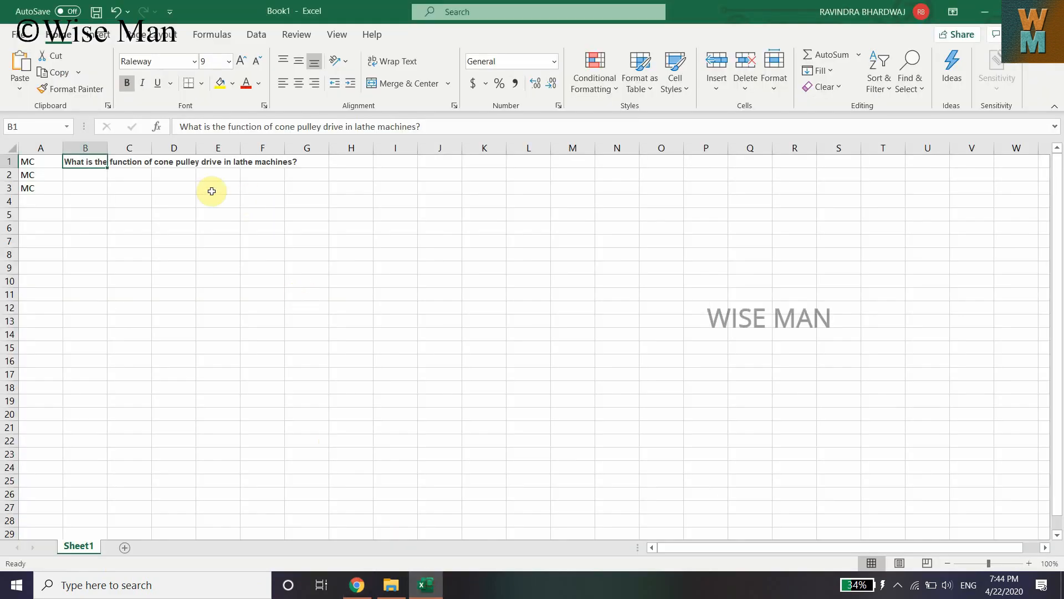
pyautogui.click(136, 162)
pyautogui.hotkey('ctrl', 'v')
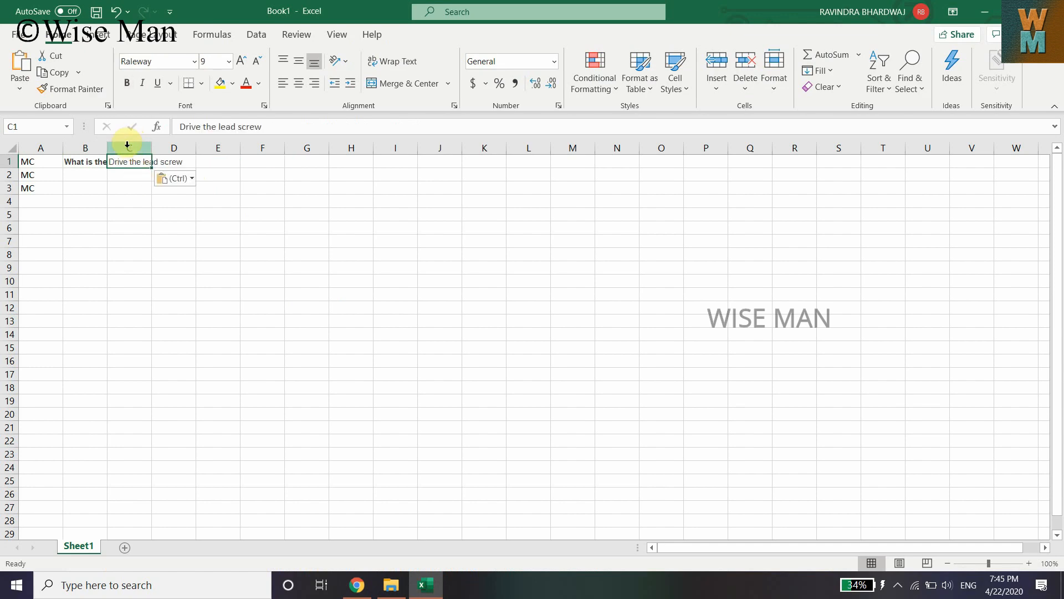
# Copy option b, 'Change the spindle speed', from the MCQ page into cell E1
pyautogui.click(183, 159)
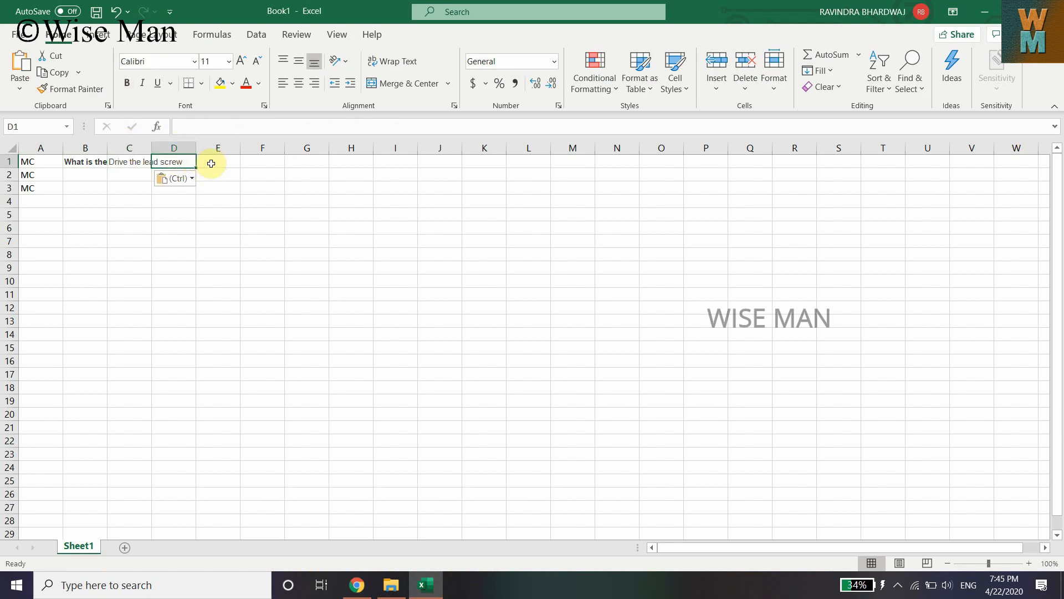
pyautogui.click(207, 160)
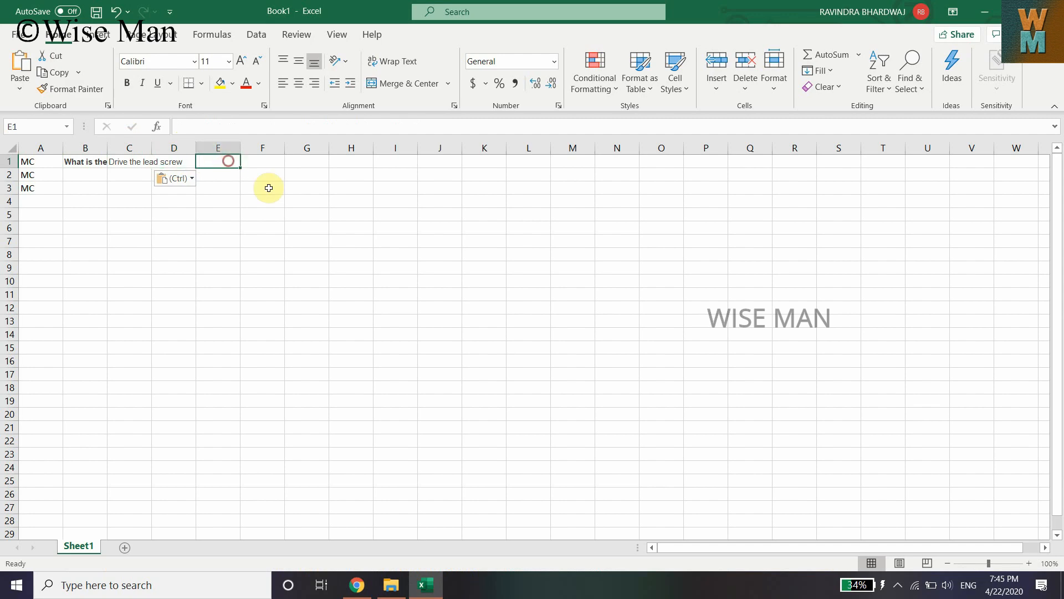
pyautogui.click(355, 583)
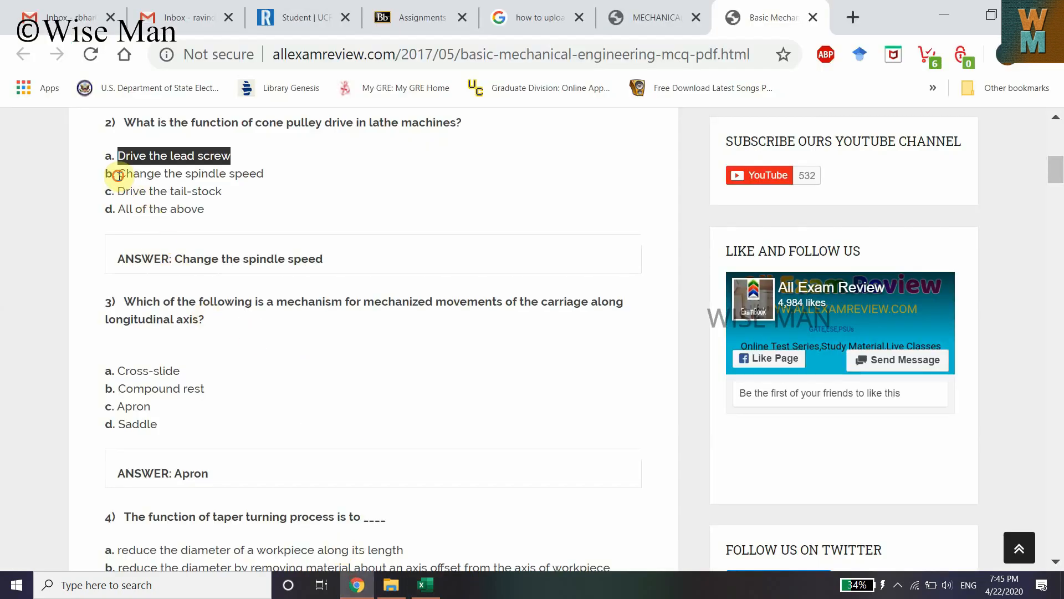
pyautogui.moveTo(118, 175); pyautogui.dragTo(262, 173)
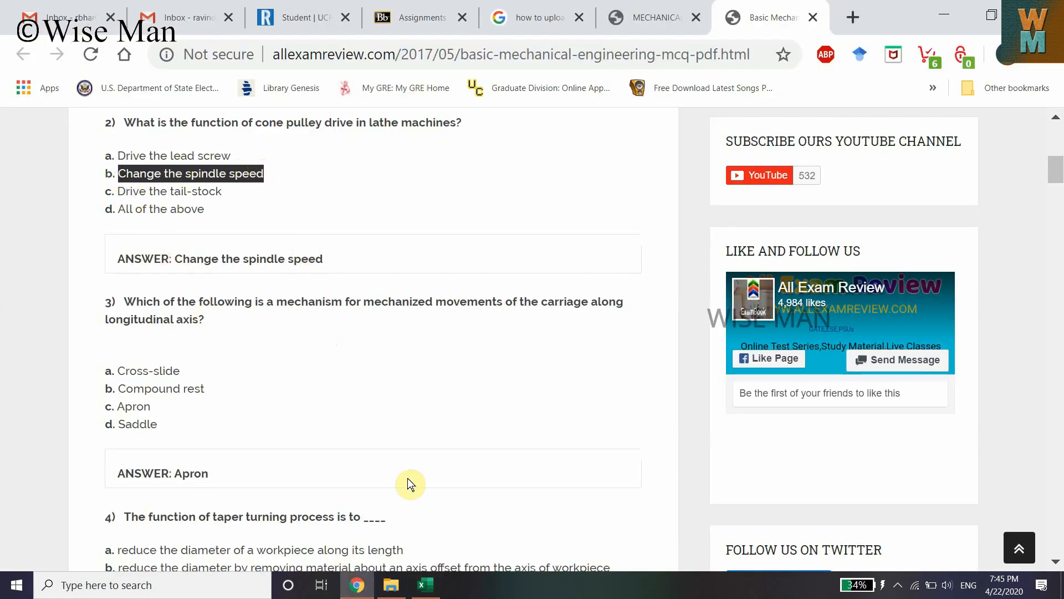
pyautogui.click(425, 585)
pyautogui.hotkey('ctrl', 'v')
pyautogui.click(265, 178)
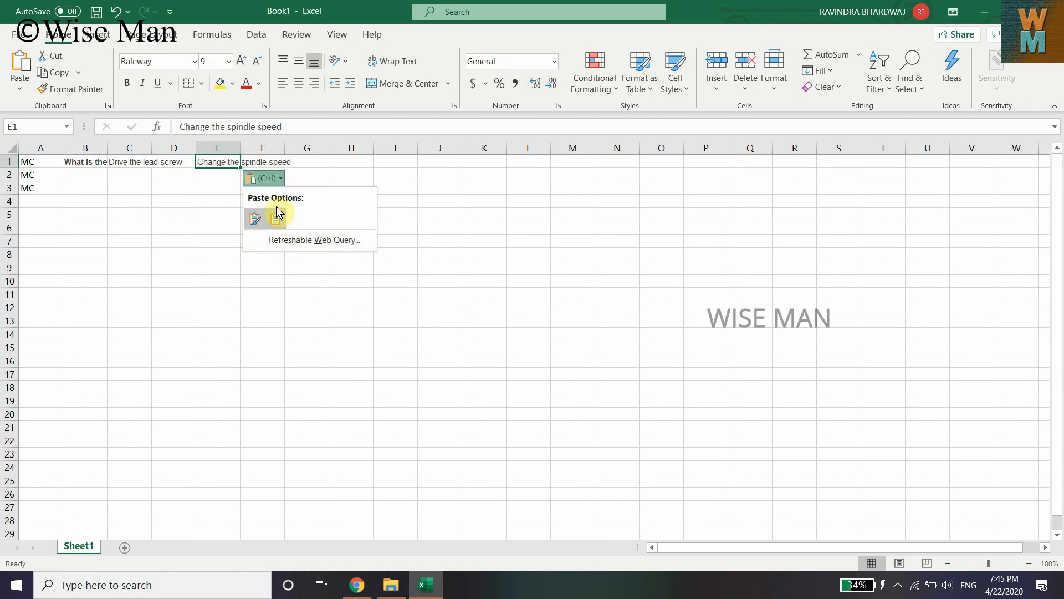
# Copy option c, 'Drive the tail-stock', from the MCQ page into cell G1
pyautogui.click(357, 585)
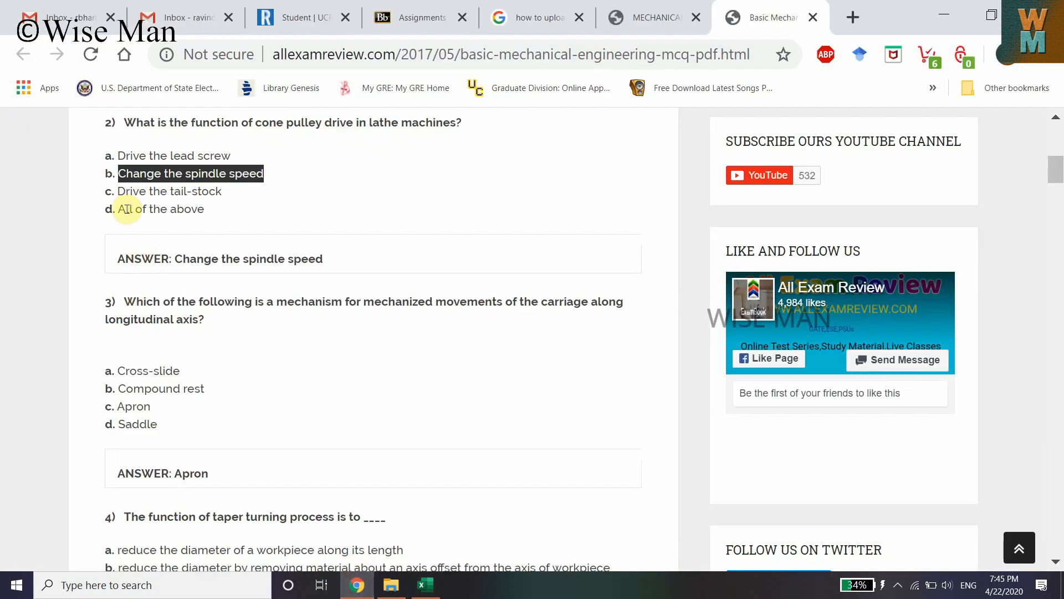
pyautogui.moveTo(118, 192); pyautogui.dragTo(222, 195)
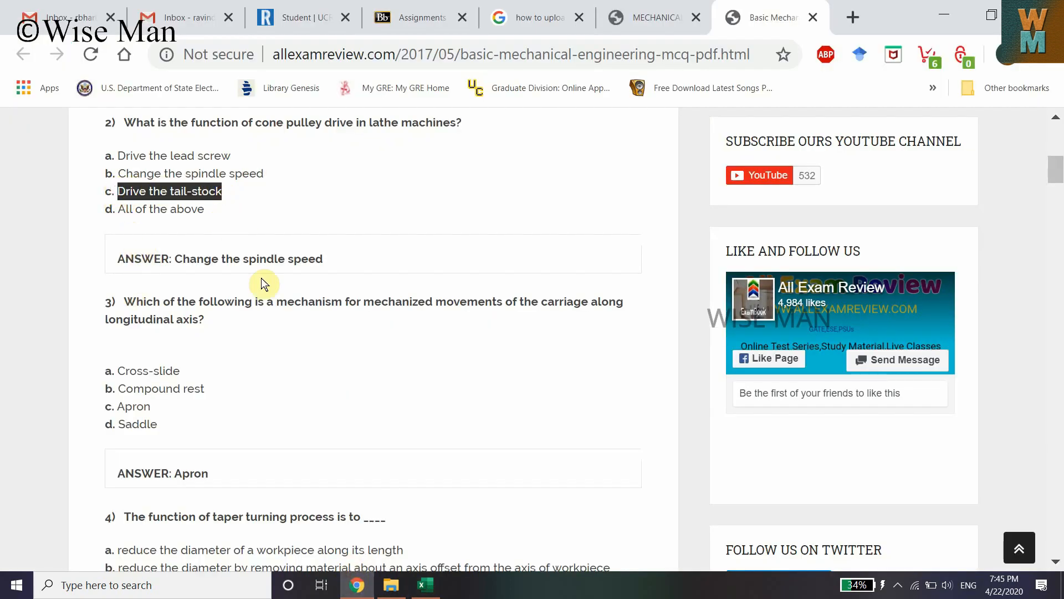
pyautogui.click(425, 585)
pyautogui.click(308, 164)
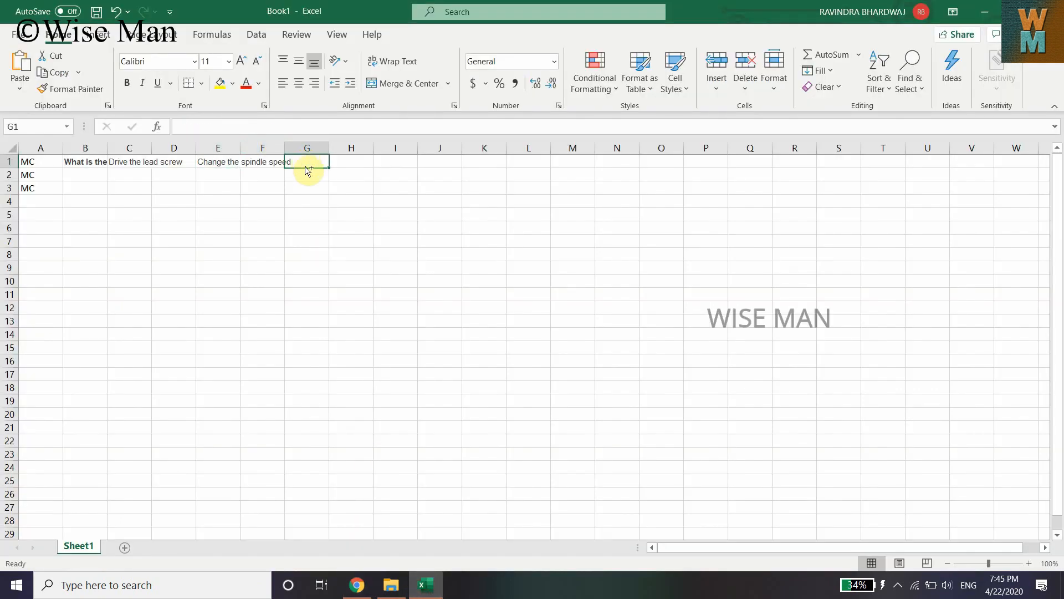
pyautogui.hotkey('ctrl', 'v')
# Copy option d, 'All of the above', from the MCQ page into cell H1
pyautogui.click(255, 161)
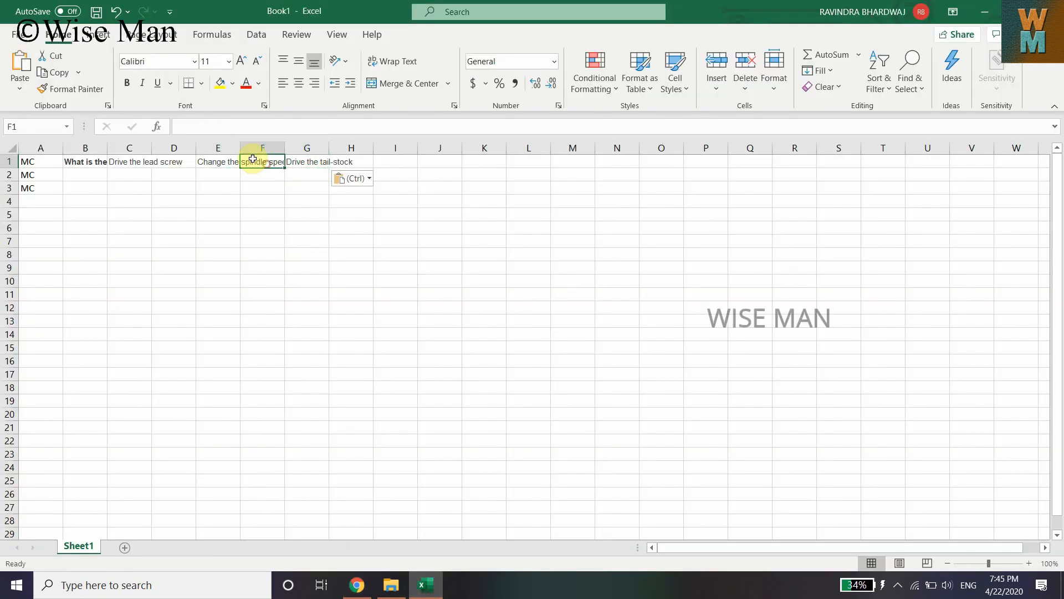
pyautogui.click(357, 584)
pyautogui.moveTo(120, 208); pyautogui.dragTo(206, 211)
pyautogui.hotkey('ctrl', 'c')
pyautogui.click(425, 584)
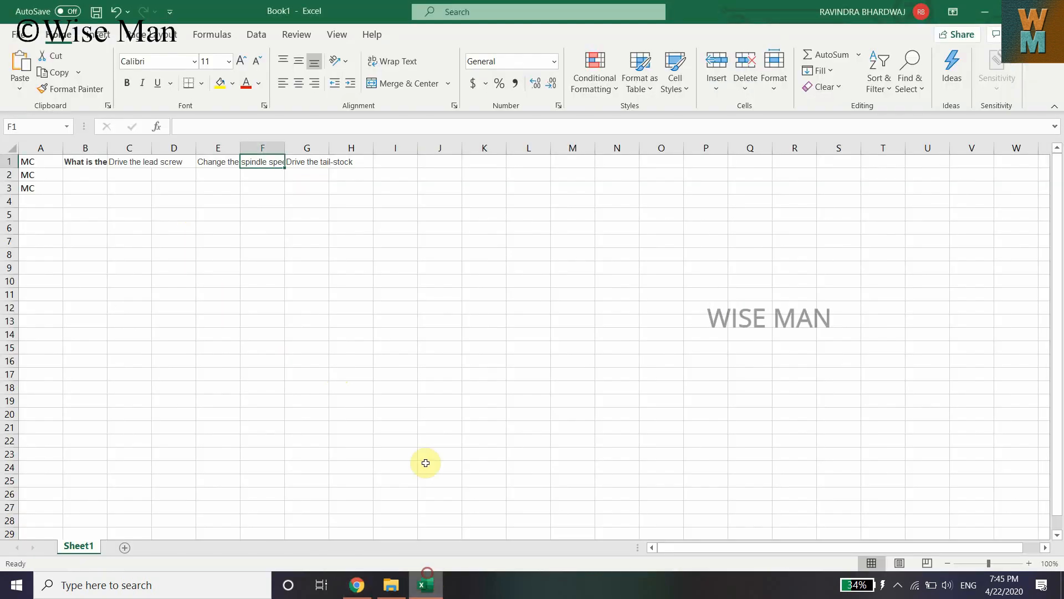
pyautogui.click(361, 159)
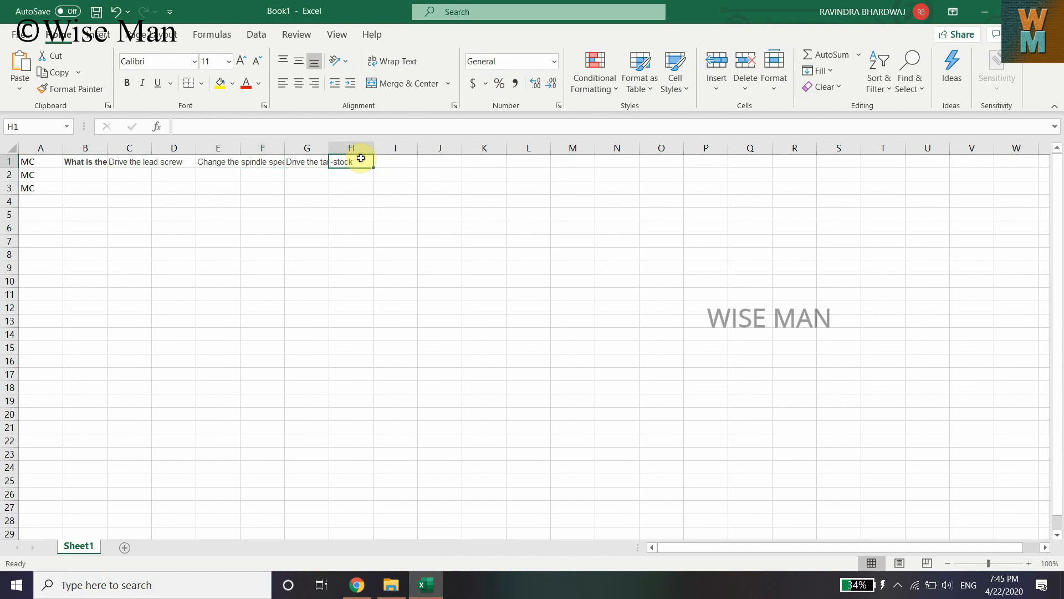
pyautogui.hotkey('ctrl', 'v')
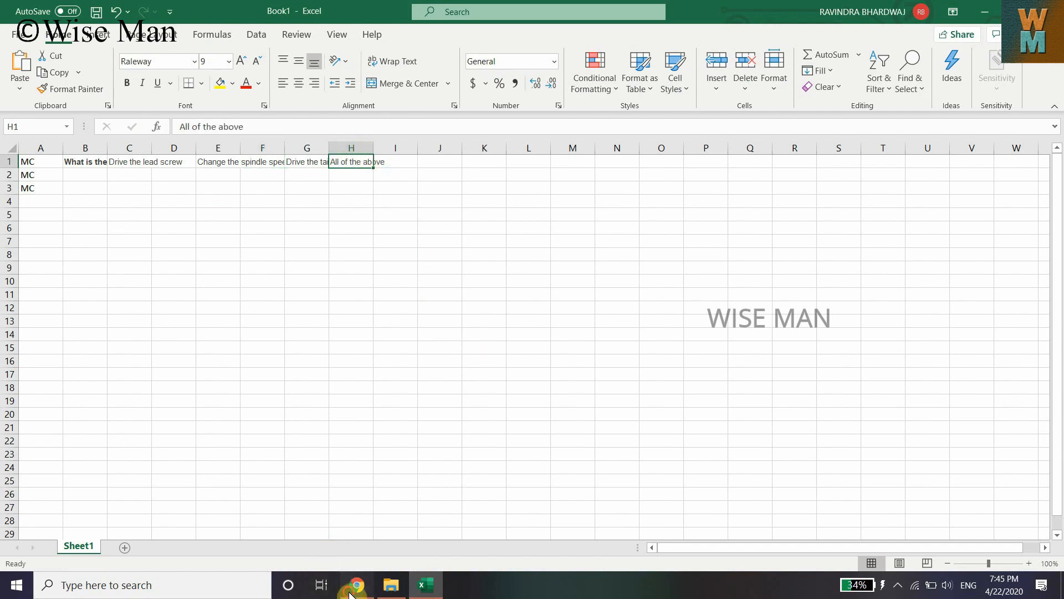
# Look up the answer to question 2 on the MCQ page
pyautogui.click(355, 585)
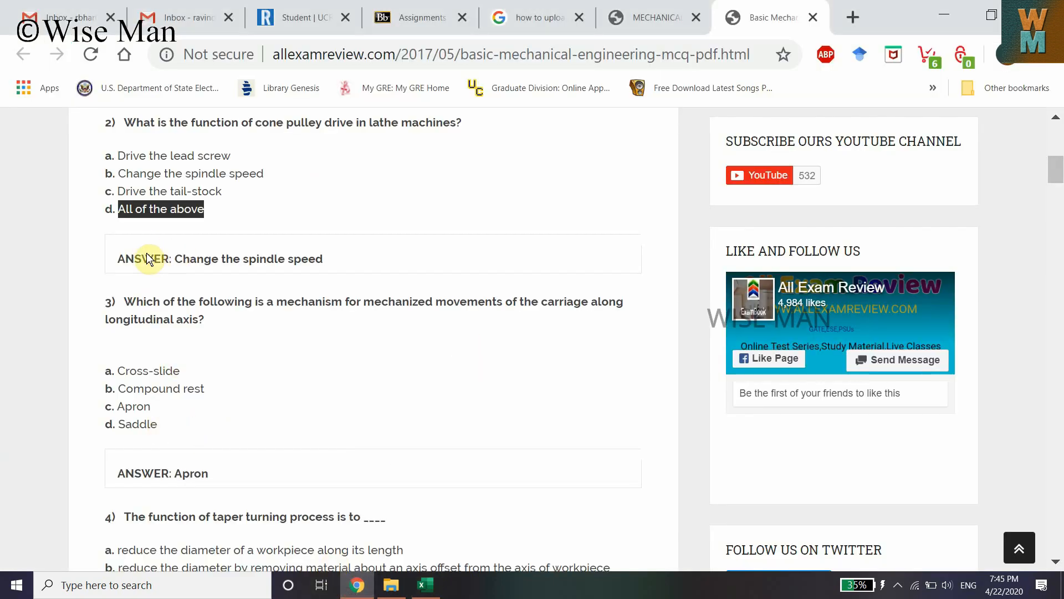
pyautogui.moveTo(175, 258); pyautogui.dragTo(325, 258)
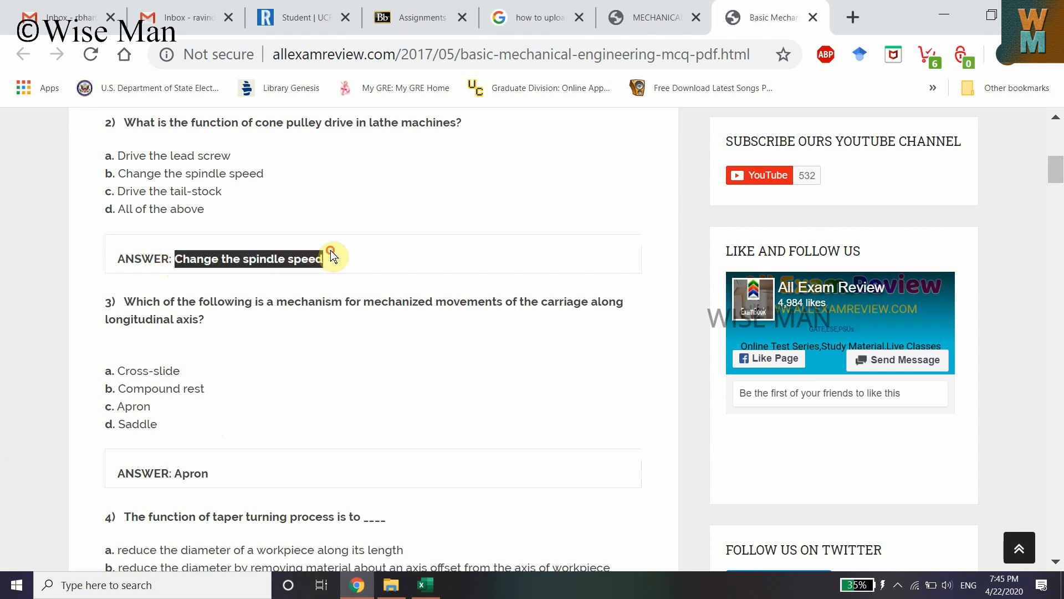
pyautogui.moveTo(107, 172); pyautogui.dragTo(258, 176)
pyautogui.click(258, 176)
pyautogui.click(425, 585)
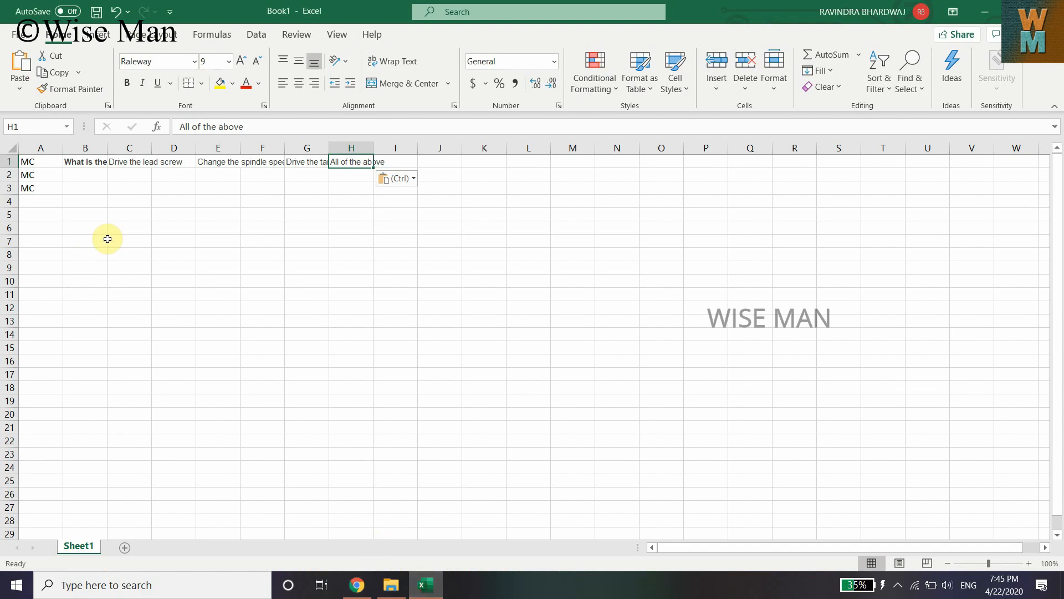
# Enter Correct in cell F1, beside the correct option 'Change the spindle speed'
pyautogui.click(255, 165)
pyautogui.click(218, 158)
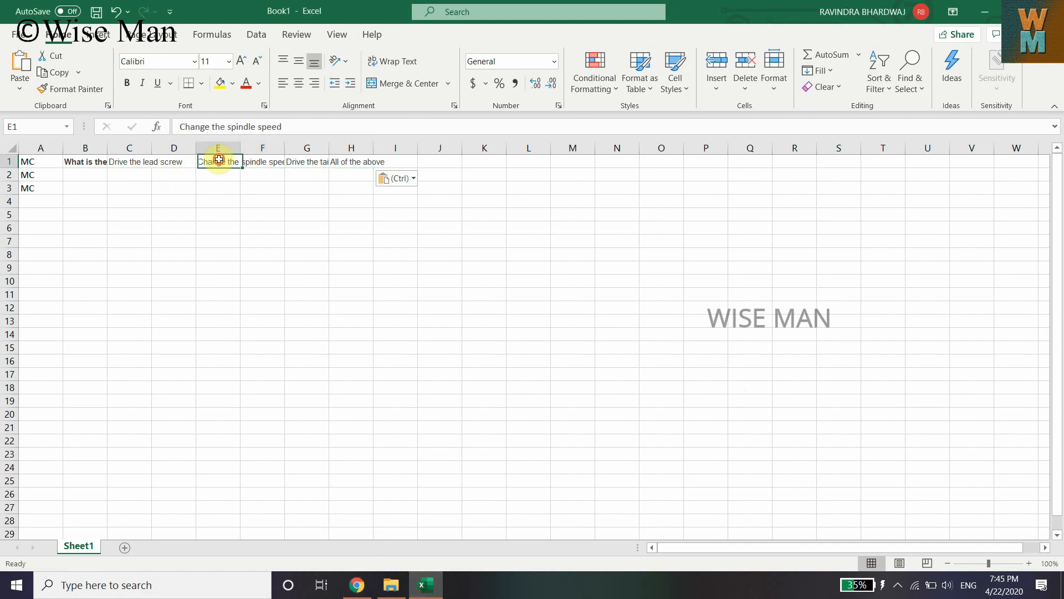
pyautogui.click(267, 161)
pyautogui.doubleClick(267, 161)
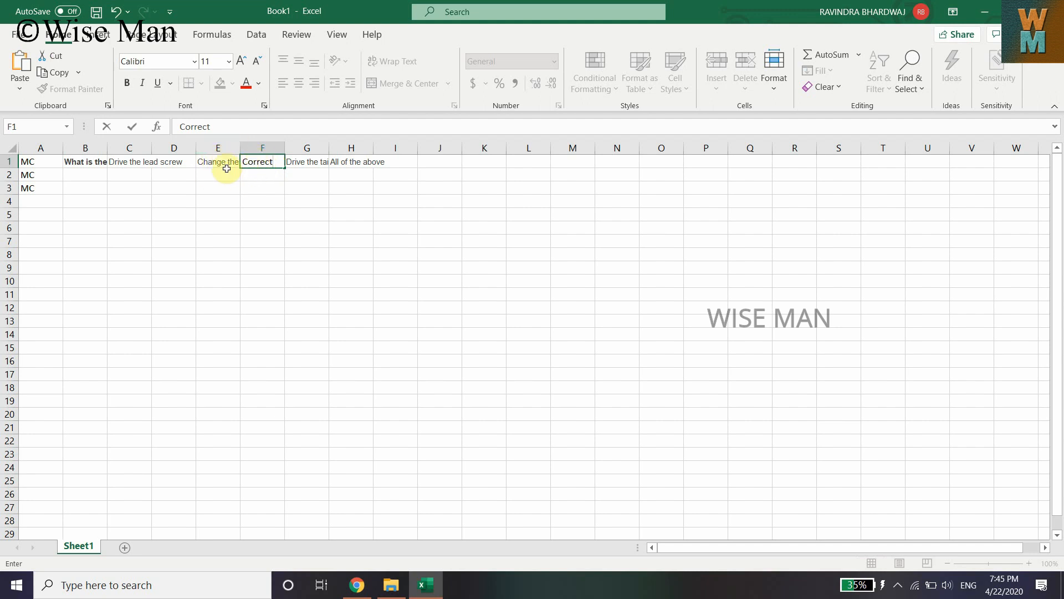
pyautogui.click(274, 175)
# Enter Incorrect in cell D1, beside option 'Drive the lead screw'
pyautogui.click(183, 165)
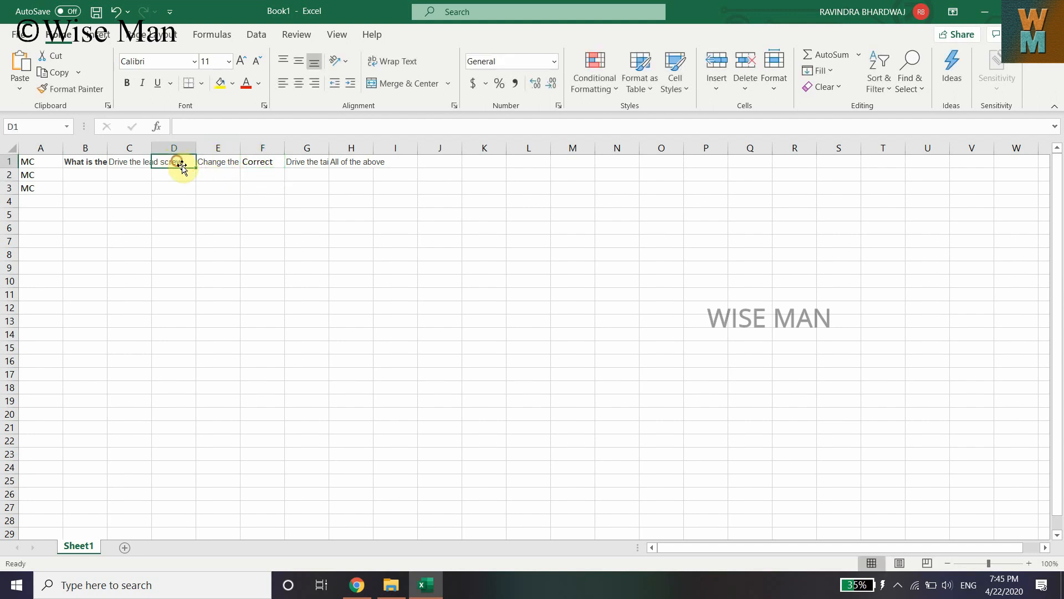
pyautogui.write('Incorrect')
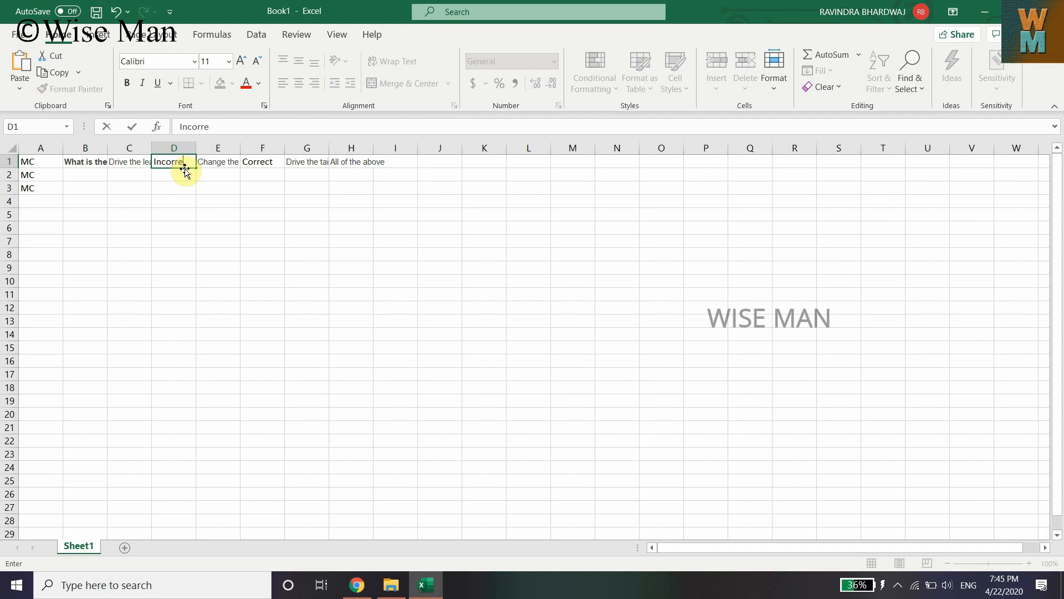
pyautogui.click(171, 202)
# Copy Incorrect from cell D1 into cells H1 and J1
pyautogui.click(178, 159)
pyautogui.hotkey('ctrl', 'c')
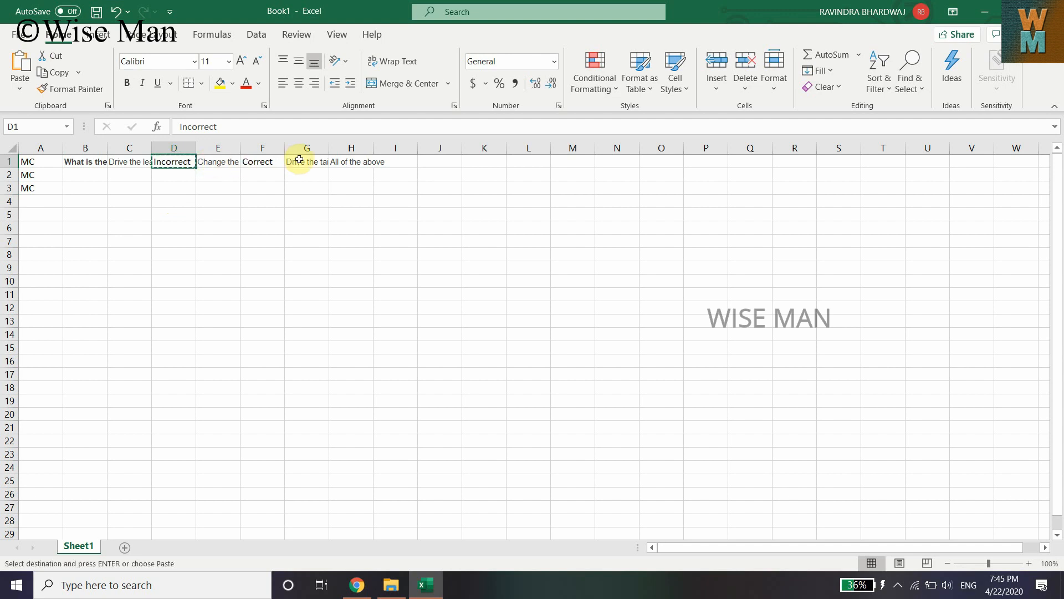
pyautogui.click(353, 162)
pyautogui.hotkey('ctrl', 'v')
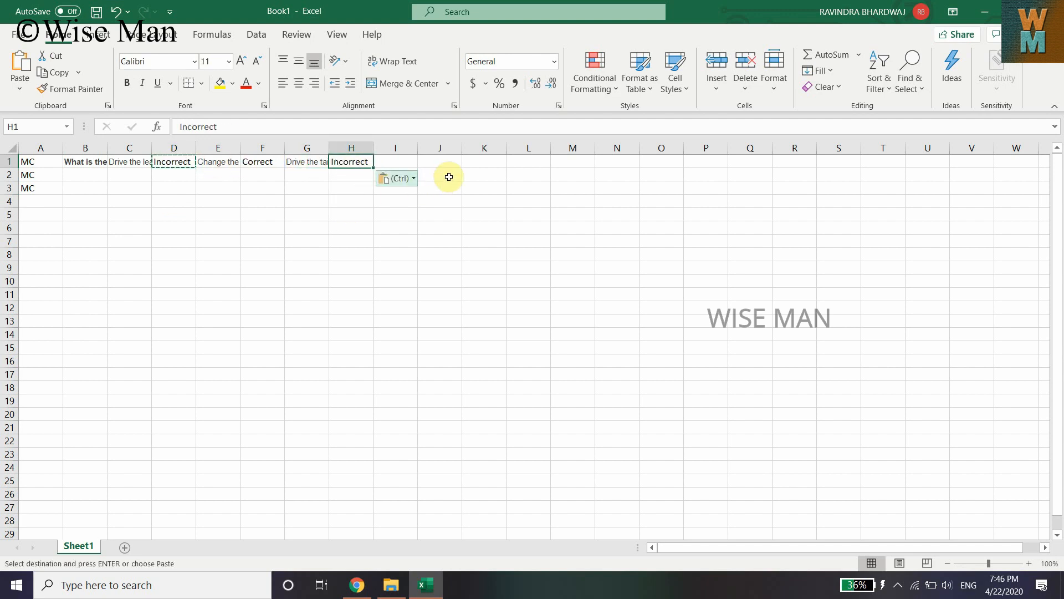
pyautogui.click(411, 166)
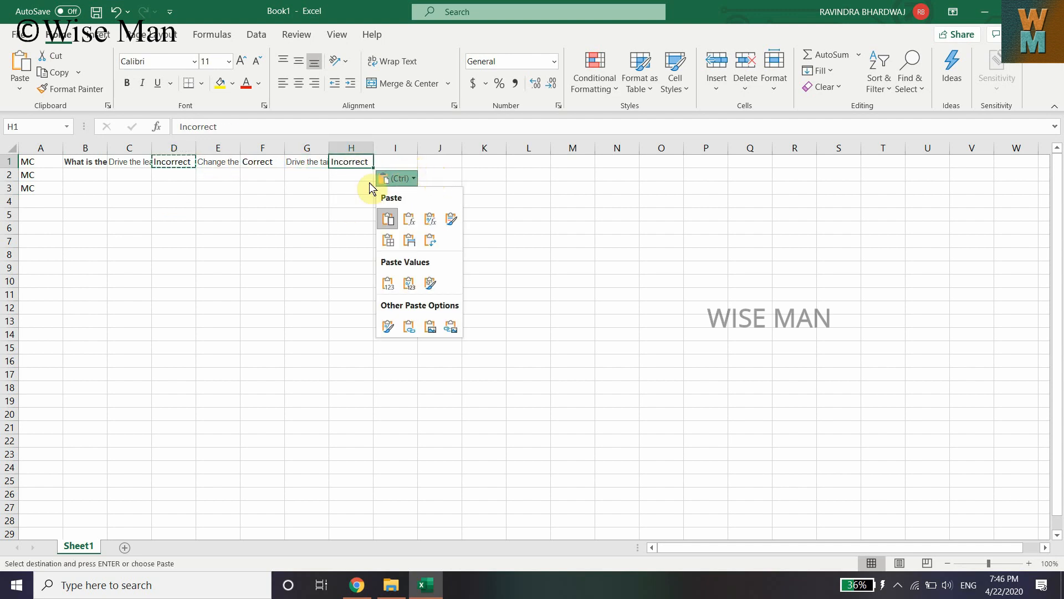
pyautogui.click(349, 191)
pyautogui.click(345, 185)
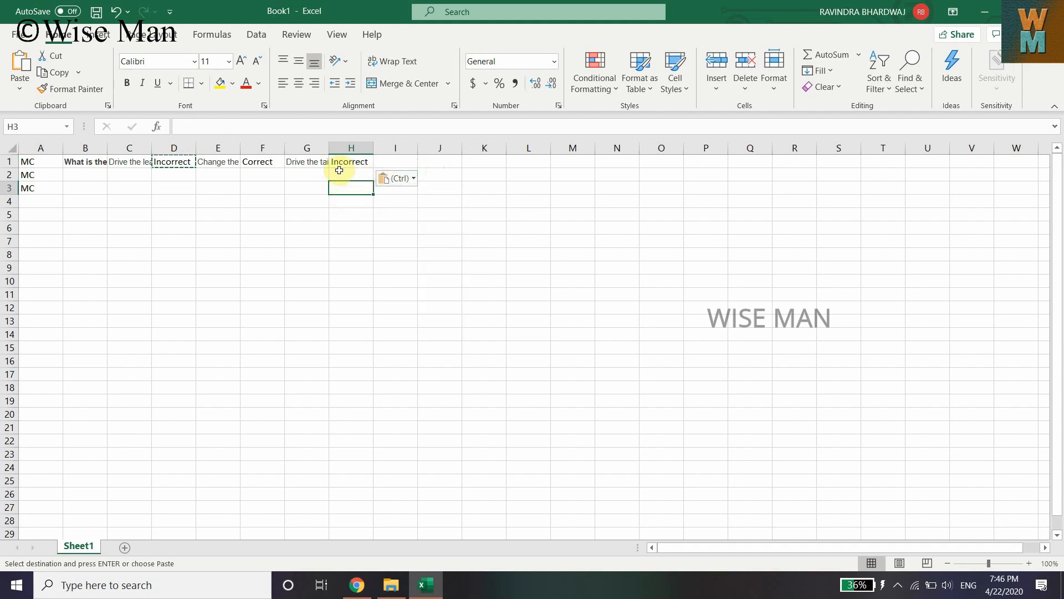
pyautogui.press('ctrl')
pyautogui.press('ctrl')
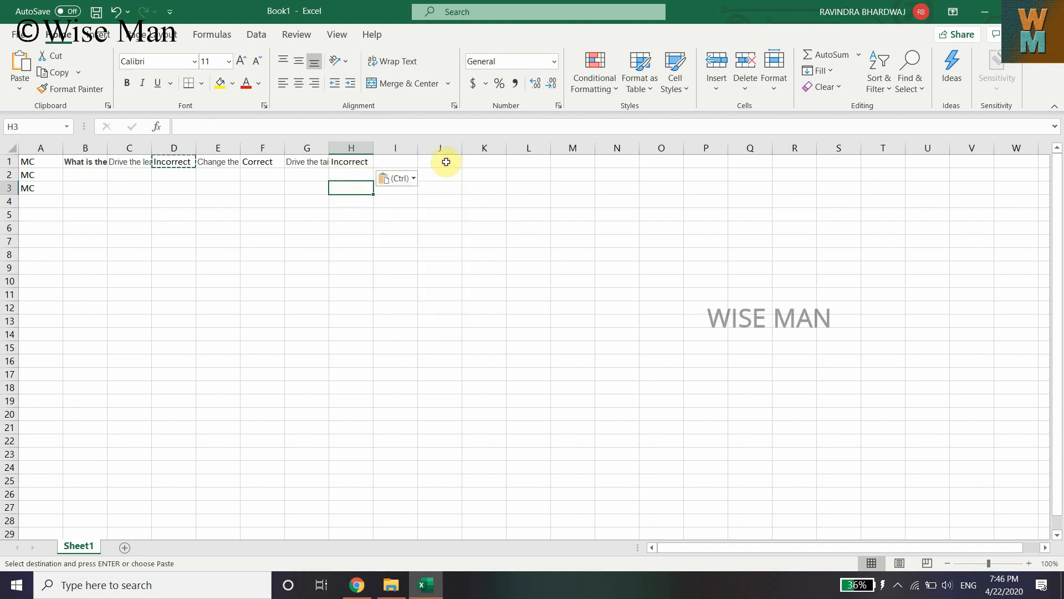
pyautogui.press('ctrl')
pyautogui.press('ctrl')
pyautogui.click(444, 162)
pyautogui.hotkey('ctrl', 'v')
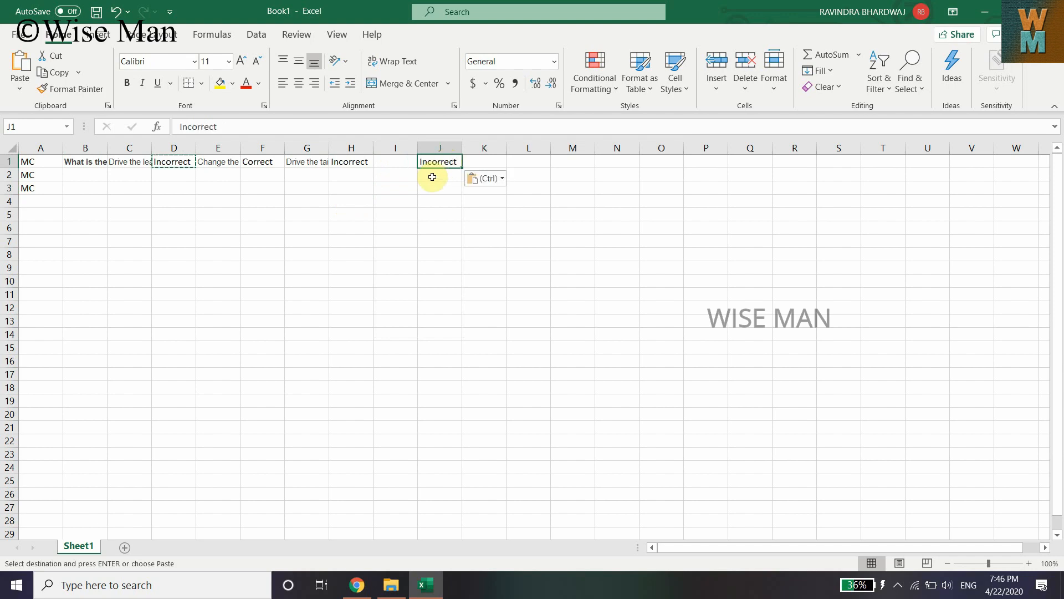
# Copy option d, 'All of the above', from the MCQ page into cell I1
pyautogui.click(391, 159)
pyautogui.click(357, 584)
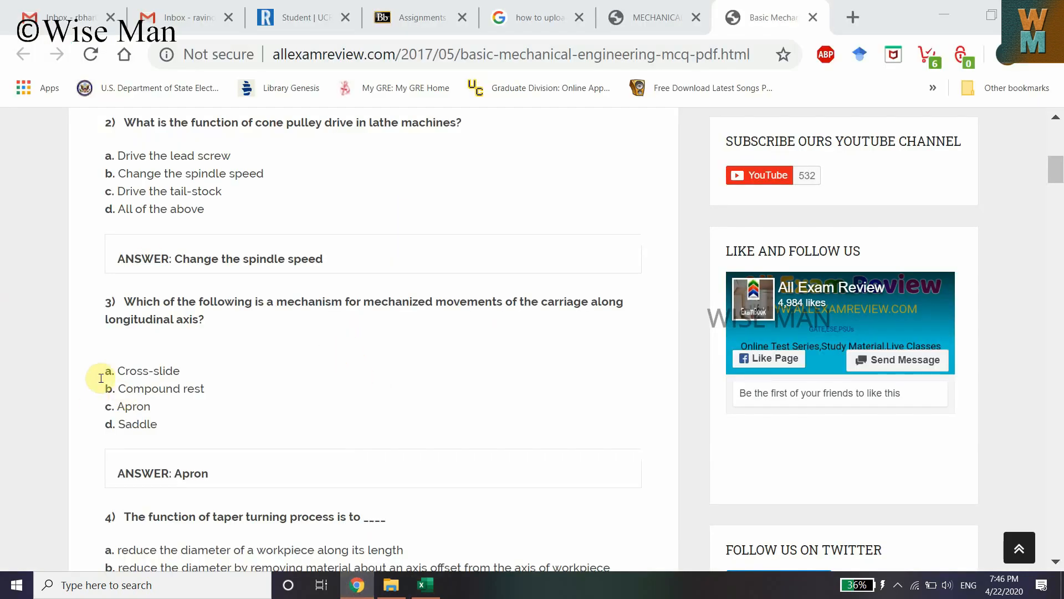
pyautogui.moveTo(121, 209); pyautogui.dragTo(209, 209)
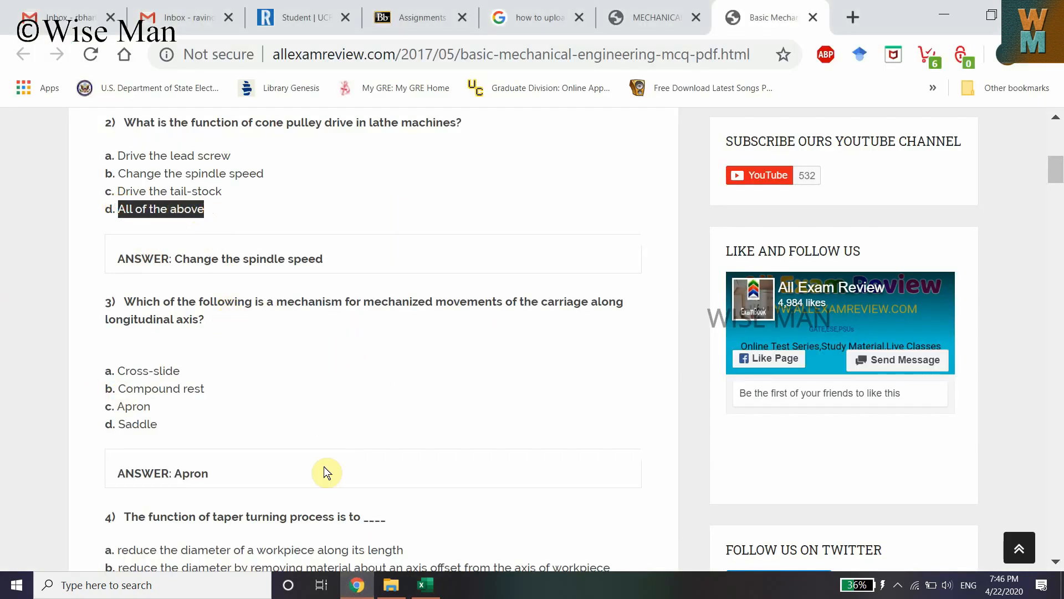
pyautogui.hotkey('alt', 'Tab')
pyautogui.click(370, 162)
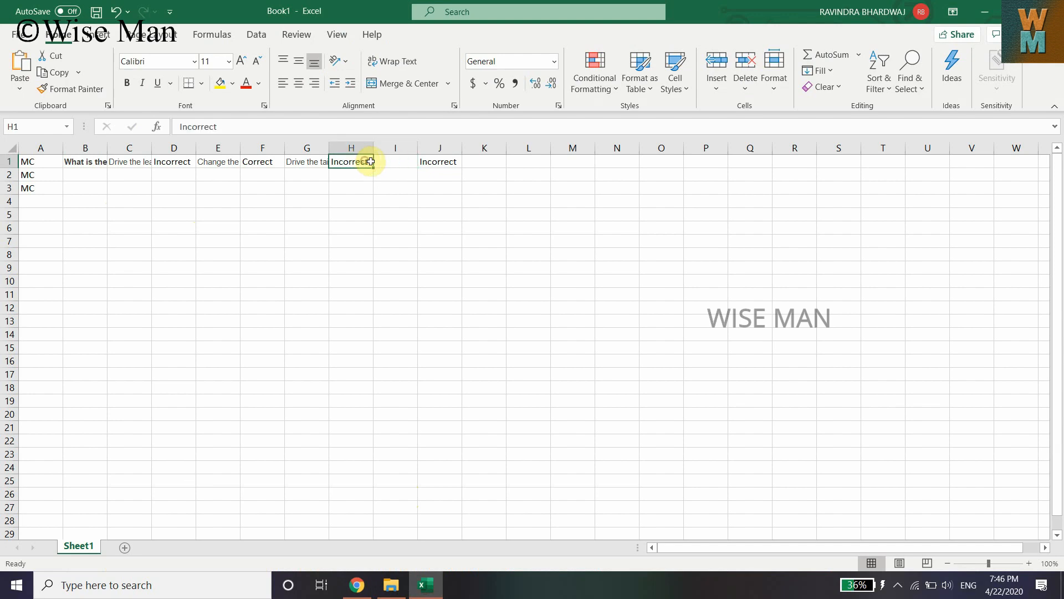
pyautogui.click(394, 161)
pyautogui.hotkey('ctrl', 'v')
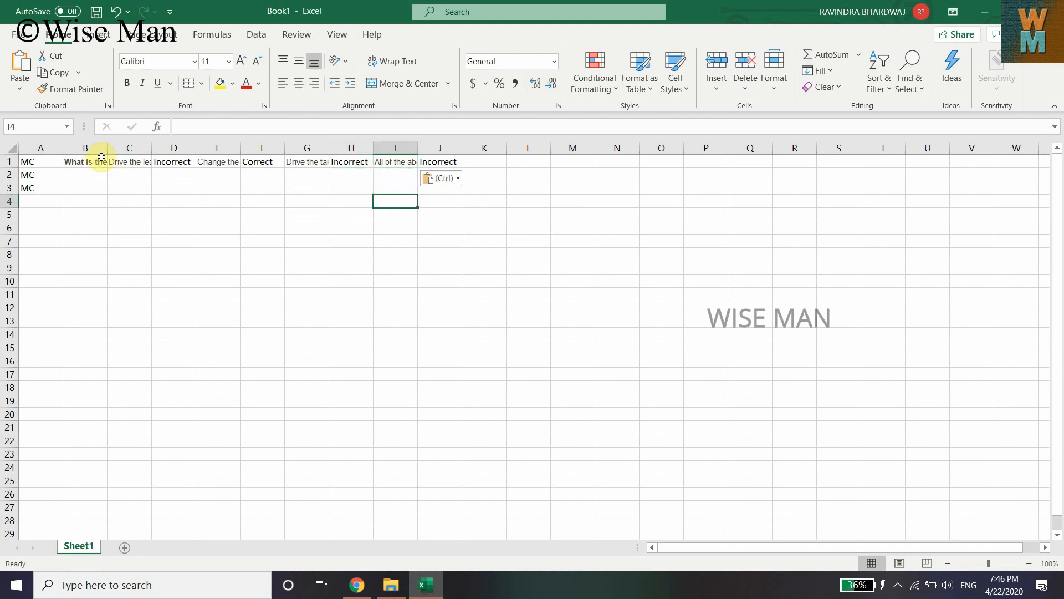
# Inspect the contents of columns B through J for question 2
pyautogui.click(86, 162)
pyautogui.click(88, 148)
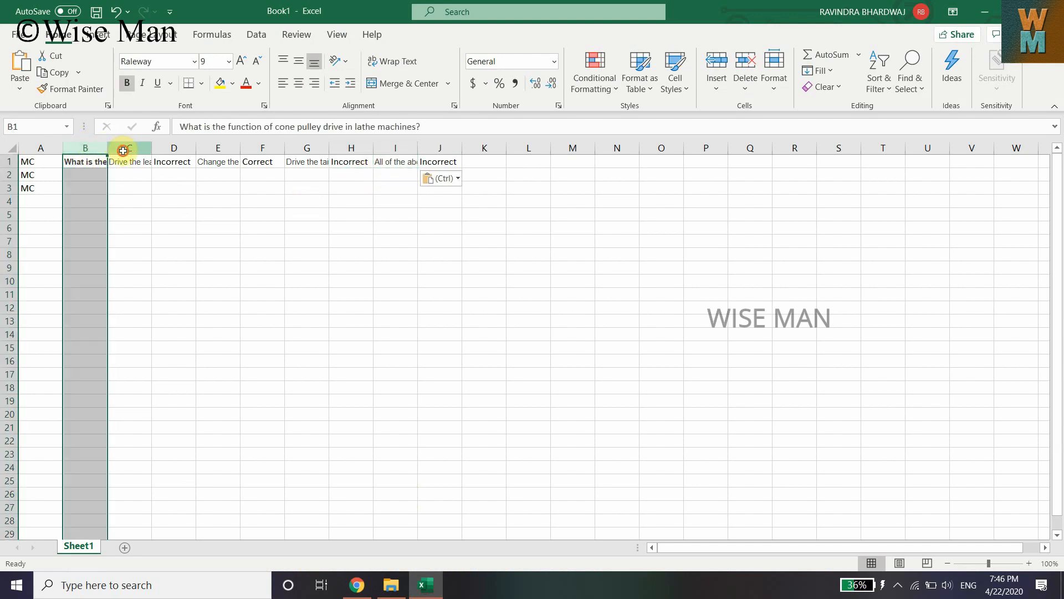
pyautogui.click(141, 149)
pyautogui.click(183, 149)
pyautogui.click(211, 148)
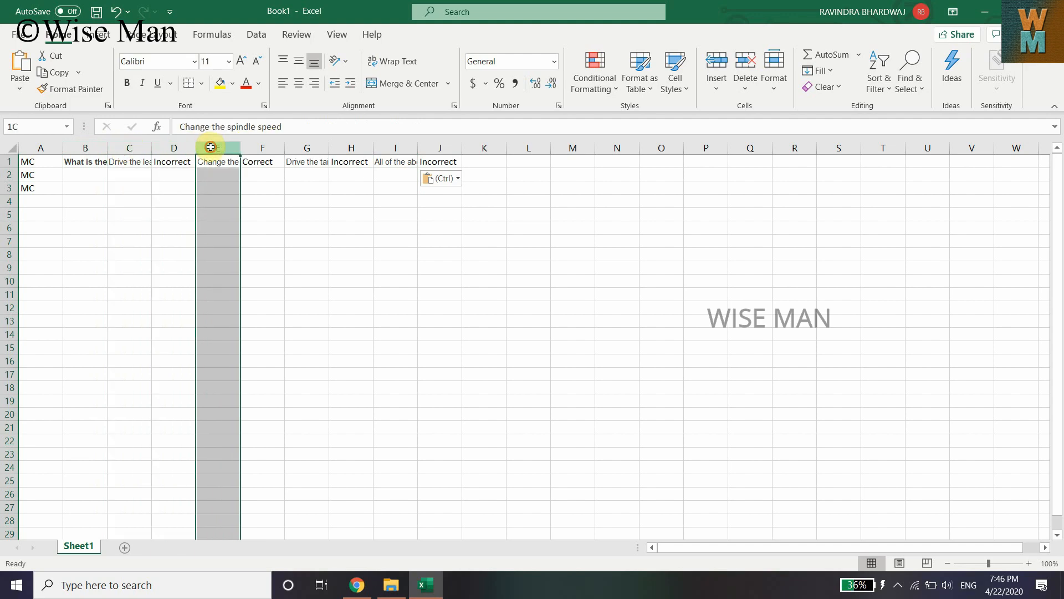
pyautogui.click(262, 148)
pyautogui.click(294, 149)
pyautogui.click(354, 148)
pyautogui.click(392, 149)
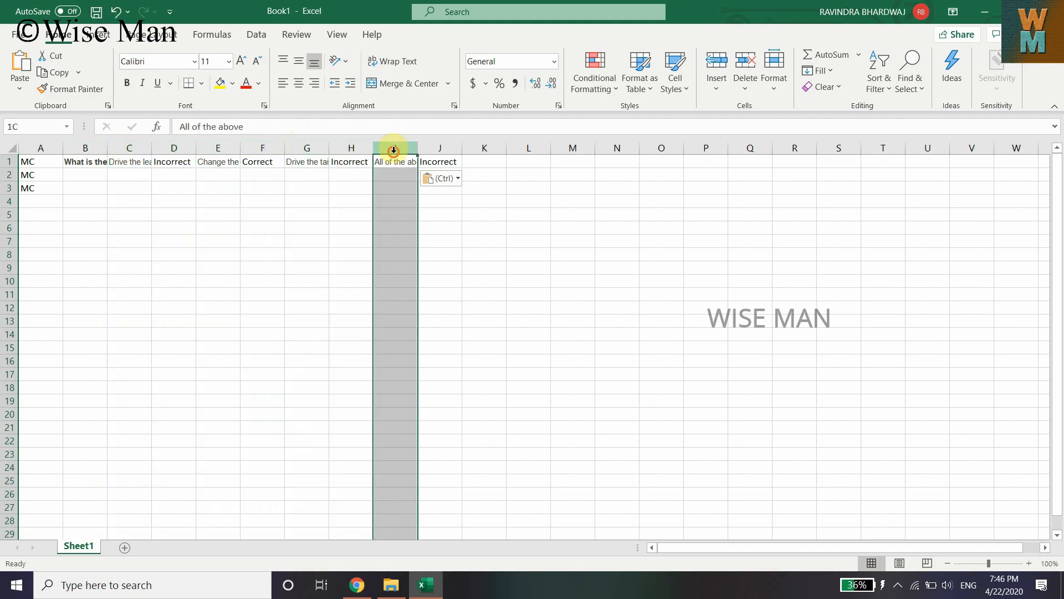
pyautogui.click(447, 147)
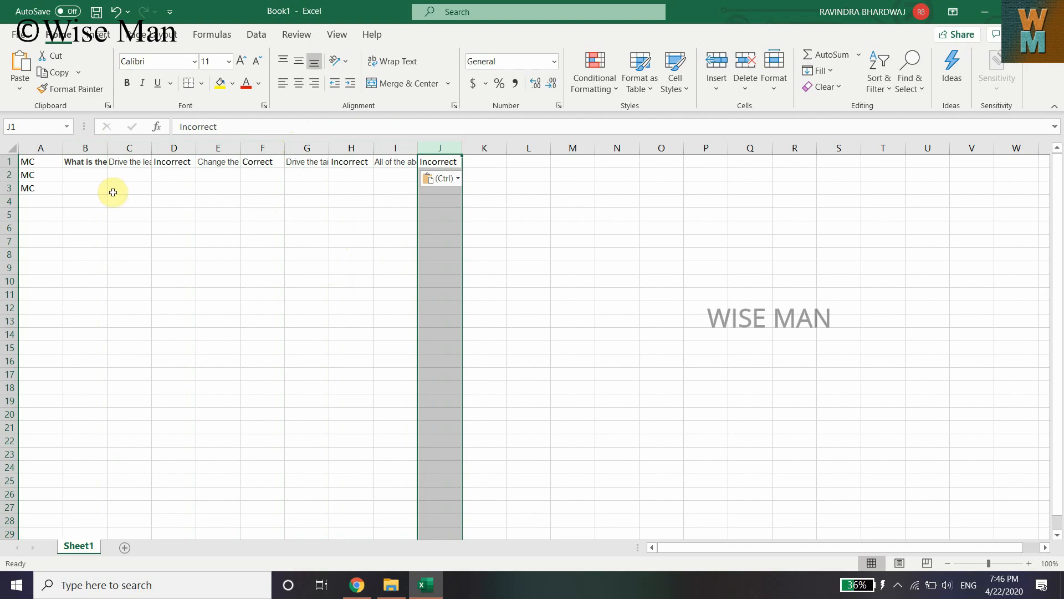
# Copy question 3, 'Which of the following is a mechanism for mechanized movements of the carriage along longitudinal axis?', from the MCQ page into cell B2
pyautogui.click(357, 585)
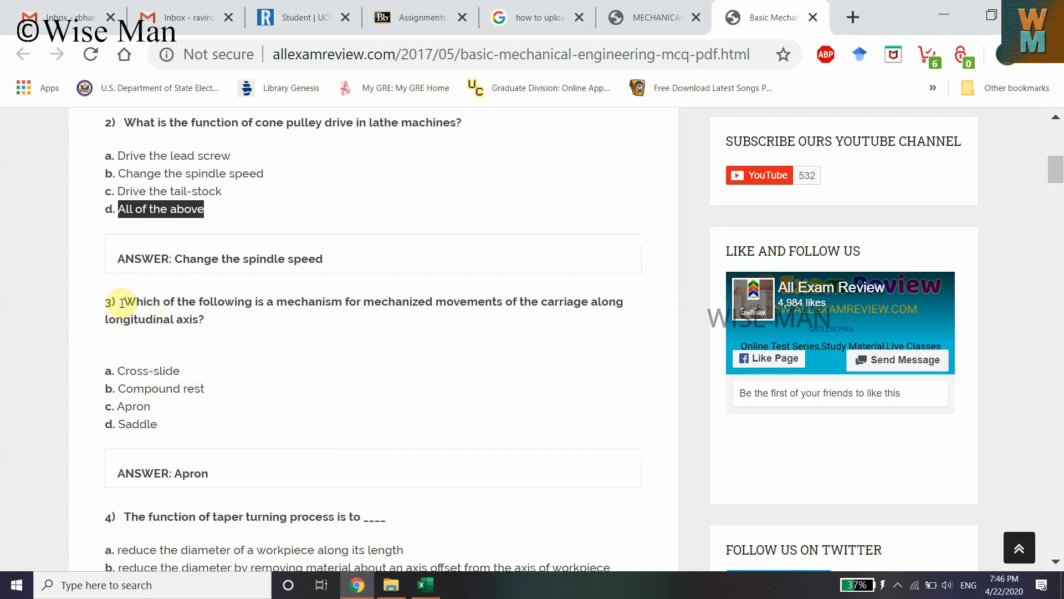
pyautogui.moveTo(122, 303); pyautogui.dragTo(205, 319)
pyautogui.rightClick(202, 311)
pyautogui.click(233, 321)
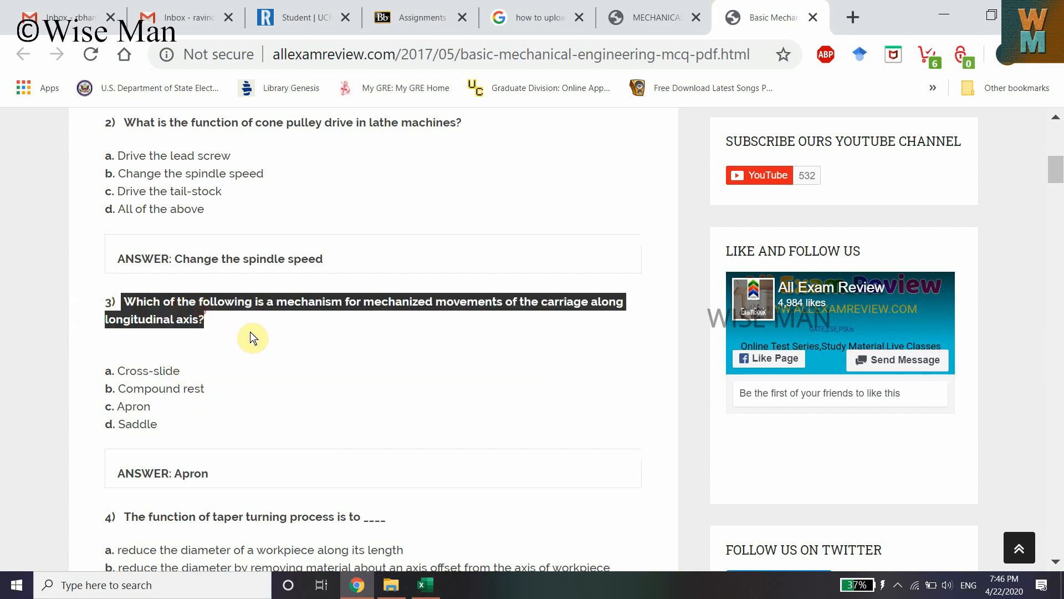
pyautogui.click(425, 585)
pyautogui.click(90, 174)
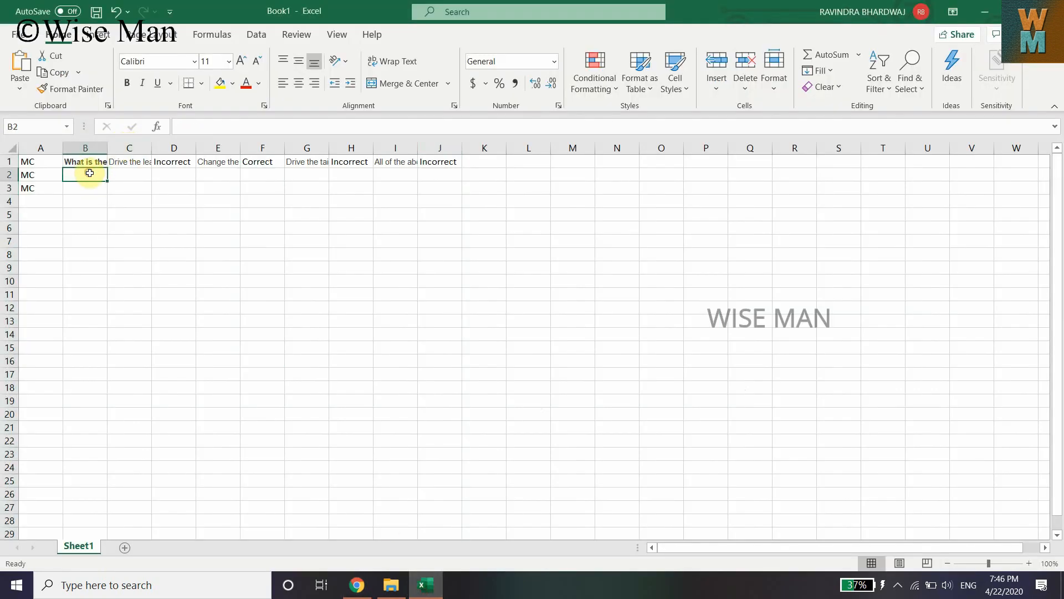
pyautogui.hotkey('ctrl', 'v')
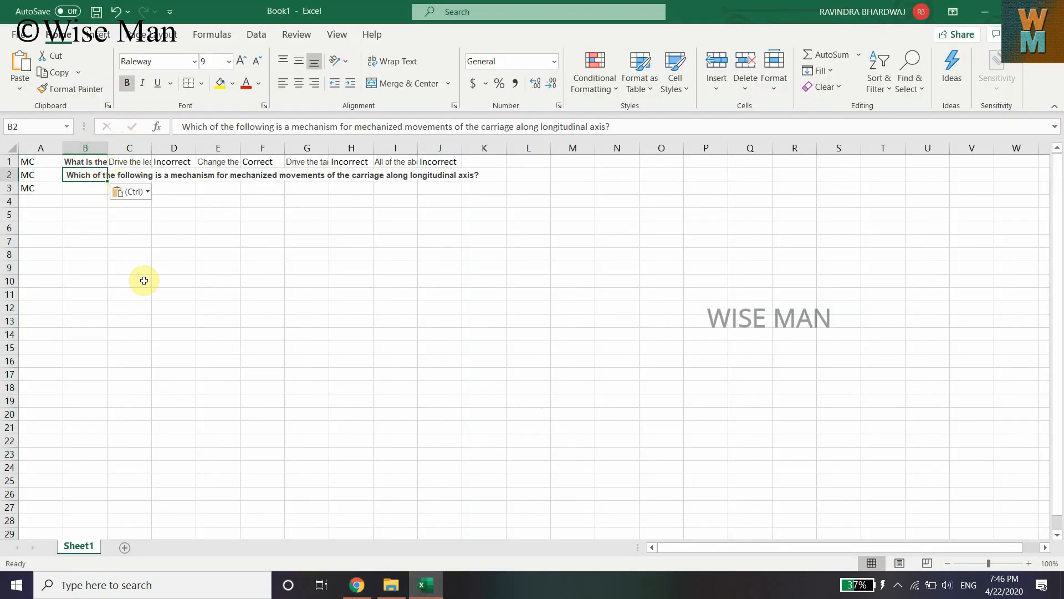
# Copy option a, 'Cross-slide', from the MCQ page into cell C2
pyautogui.click(357, 585)
pyautogui.moveTo(117, 371); pyautogui.dragTo(175, 372)
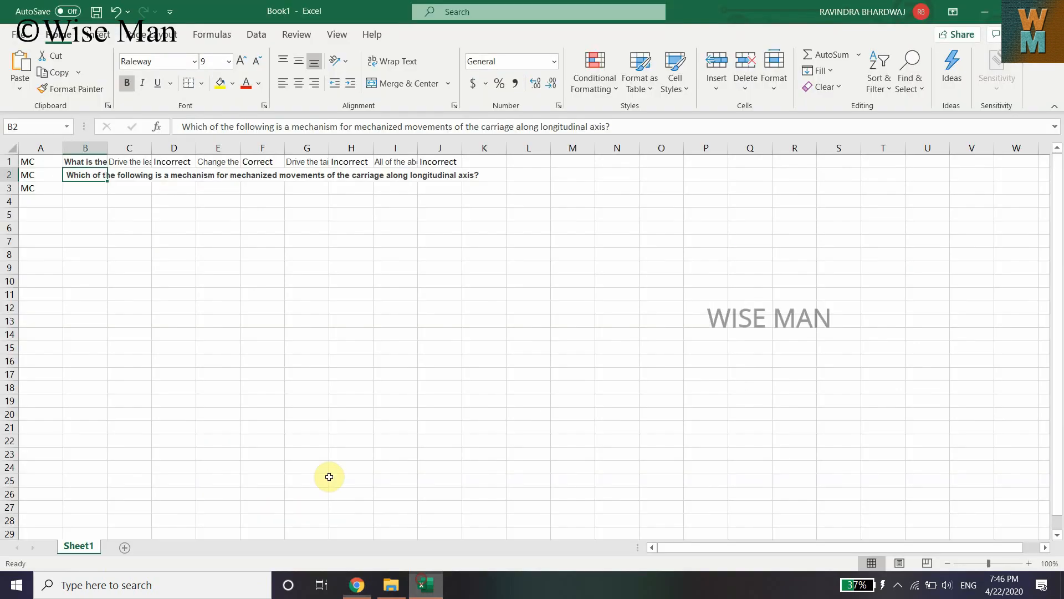
pyautogui.click(426, 584)
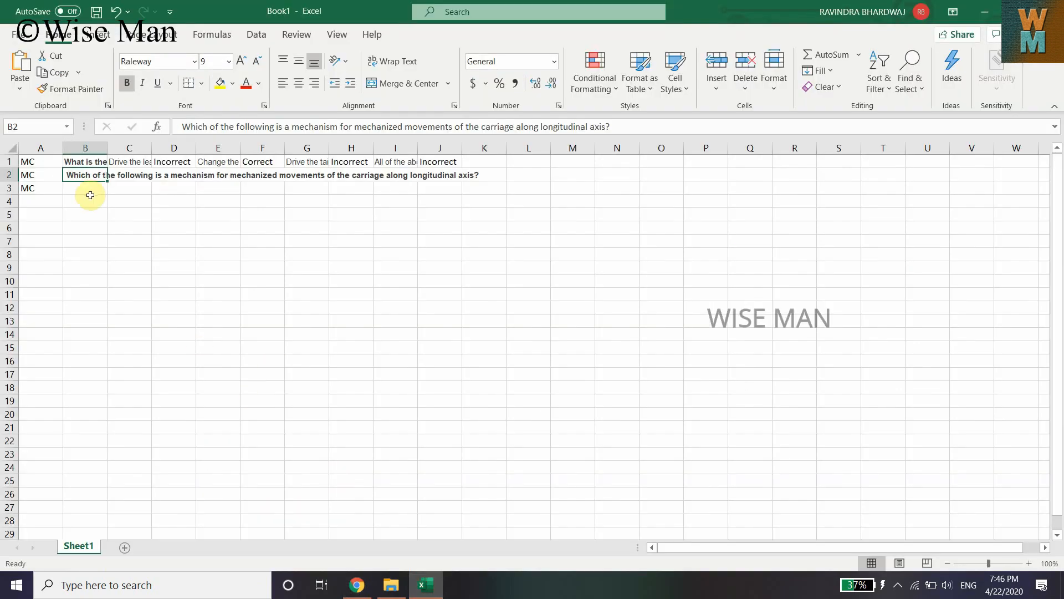
pyautogui.click(126, 179)
pyautogui.hotkey('ctrl', 'v')
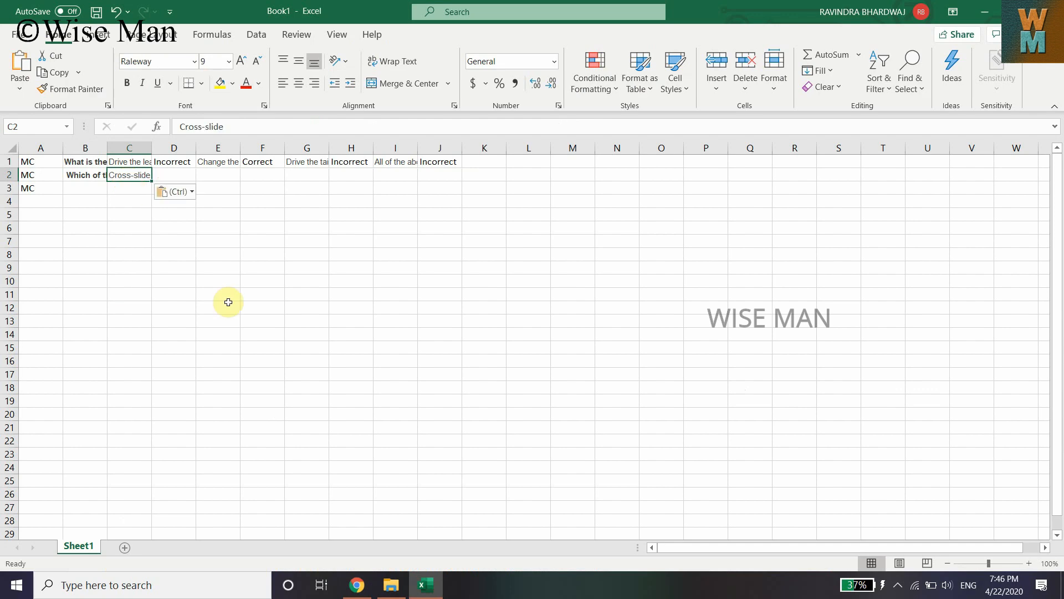
# Copy option b, 'Compound rest', from the MCQ page into cell E2
pyautogui.click(357, 585)
pyautogui.moveTo(122, 388); pyautogui.dragTo(206, 389)
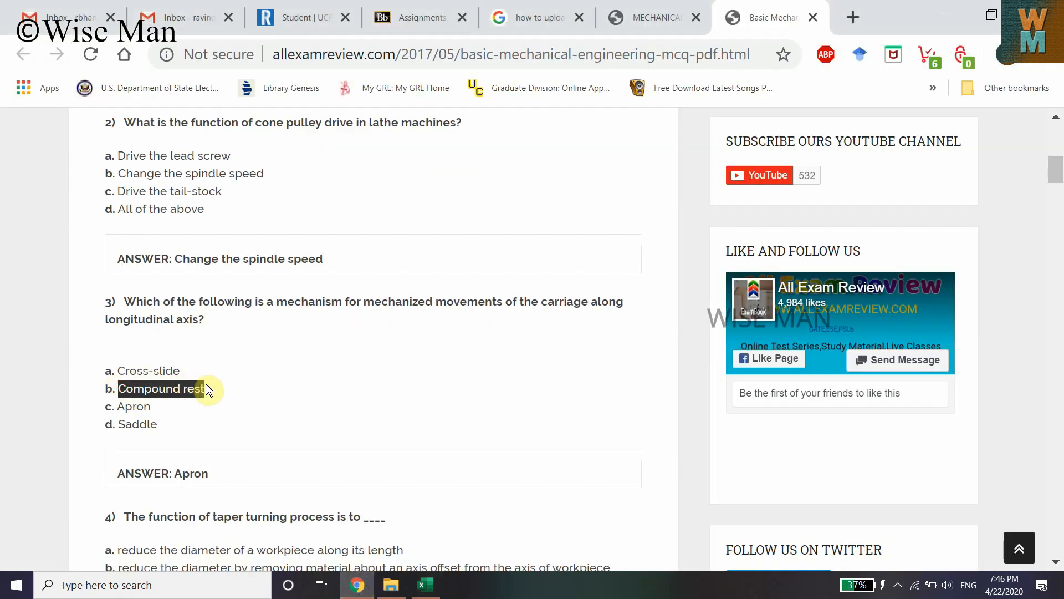
pyautogui.click(425, 585)
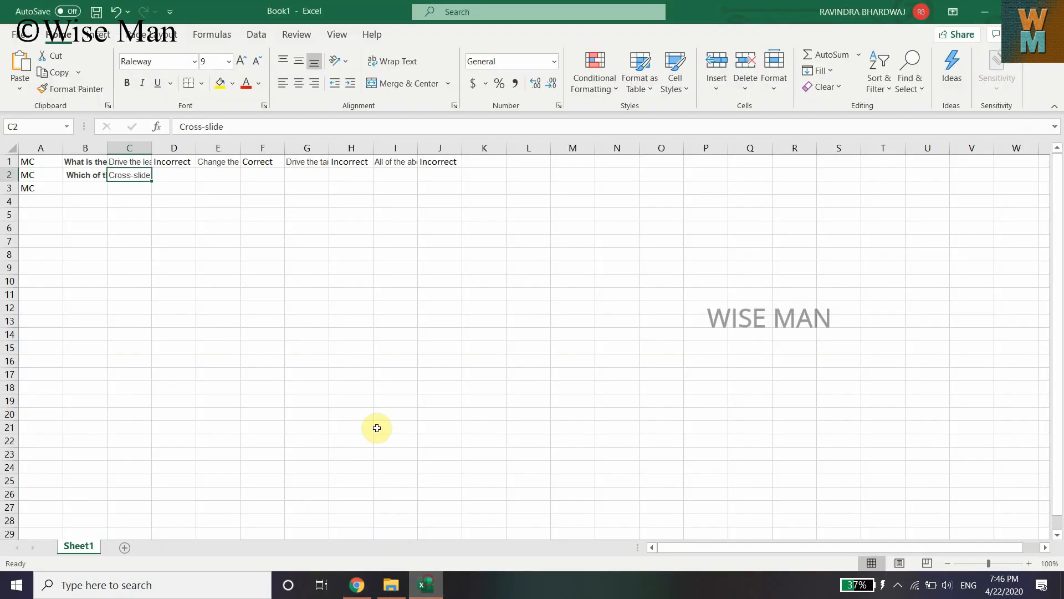
pyautogui.click(222, 180)
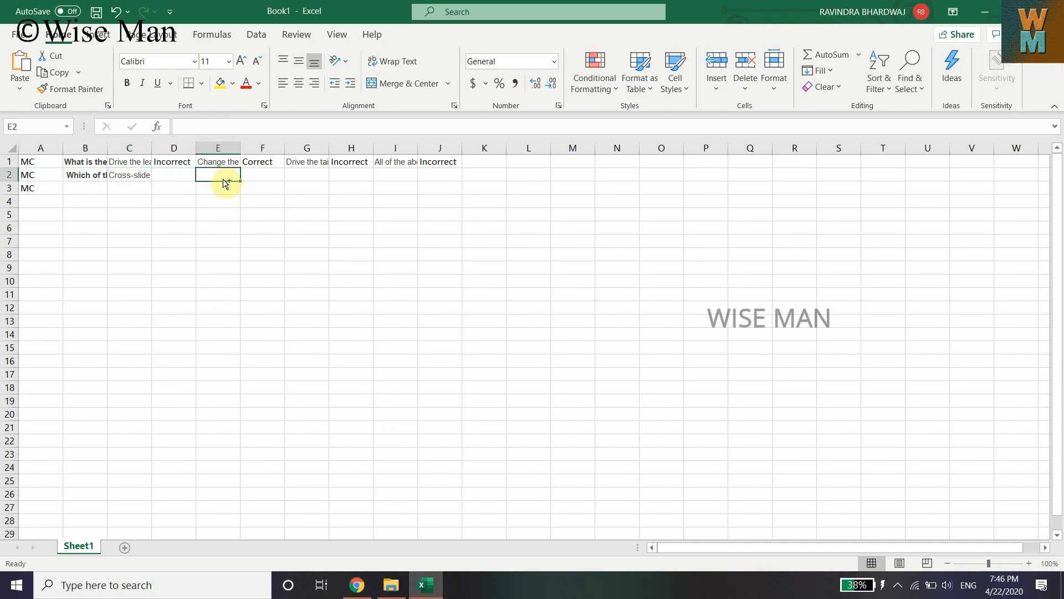
pyautogui.hotkey('ctrl', 'v')
# Copy option c, 'Apron', from the MCQ page into cell G2
pyautogui.click(357, 585)
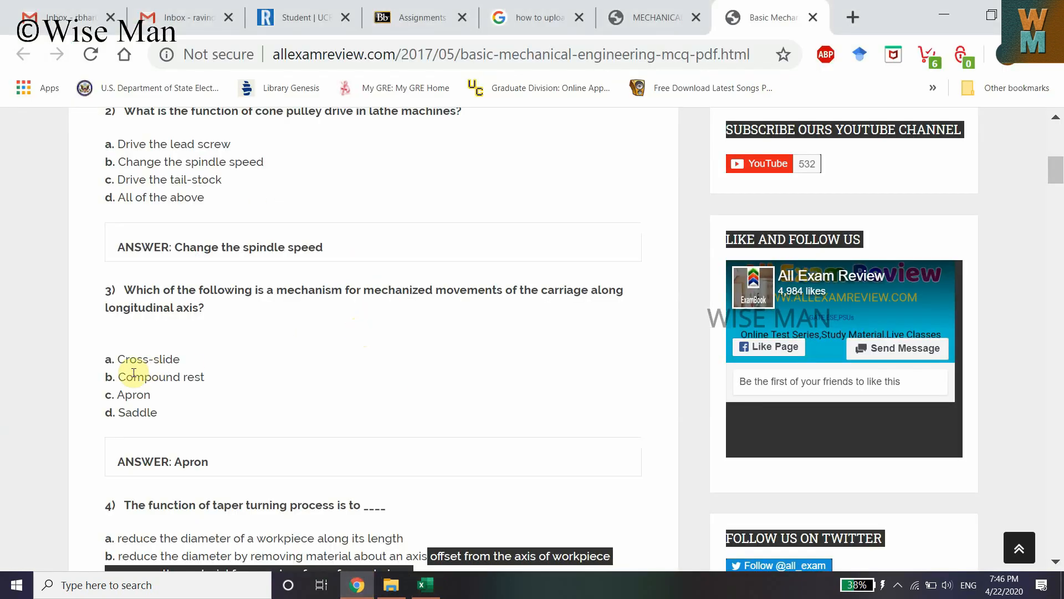
pyautogui.moveTo(118, 392); pyautogui.dragTo(159, 395)
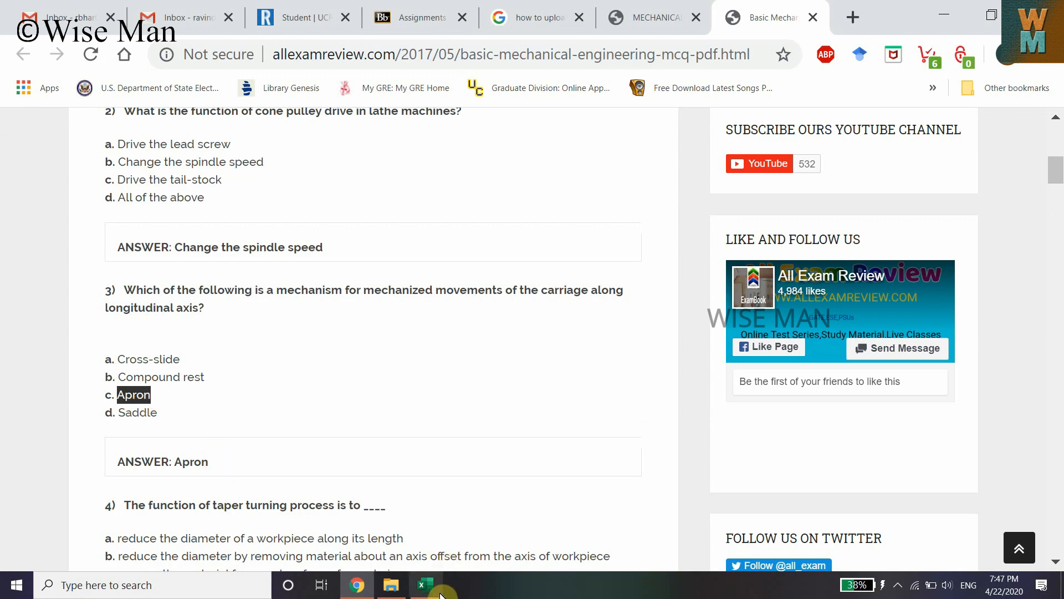
pyautogui.click(426, 585)
pyautogui.click(305, 176)
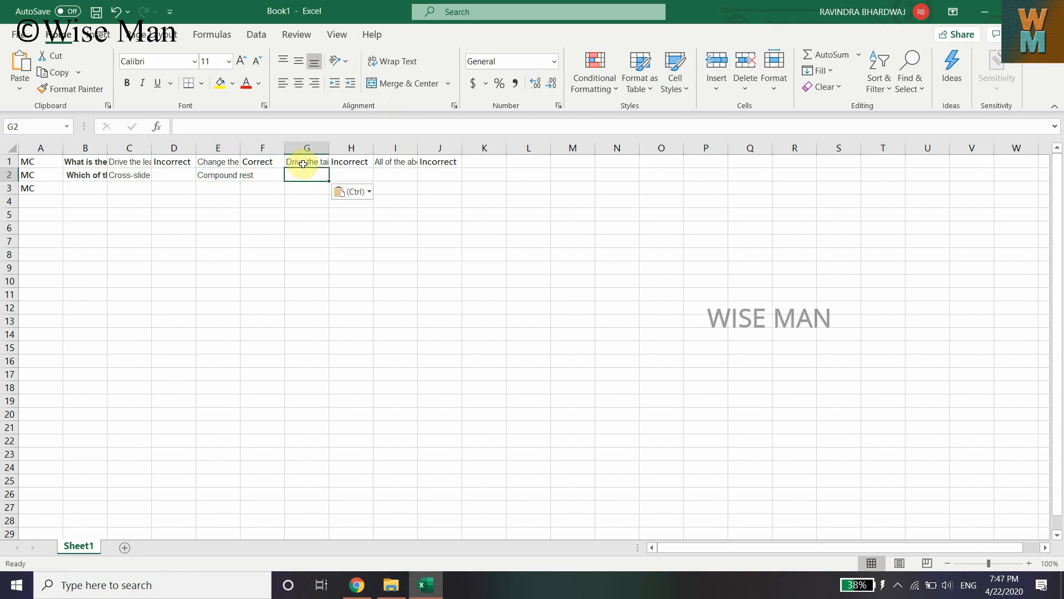
pyautogui.hotkey('ctrl', 'v')
# Copy option d, 'Saddle', from the MCQ page into cell I2
pyautogui.click(357, 585)
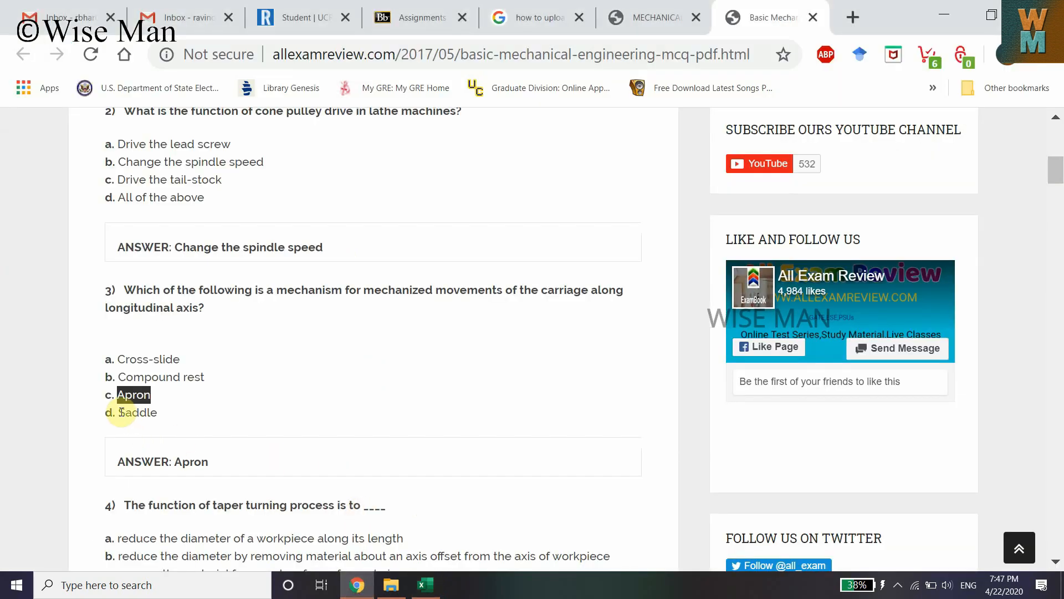
pyautogui.click(425, 585)
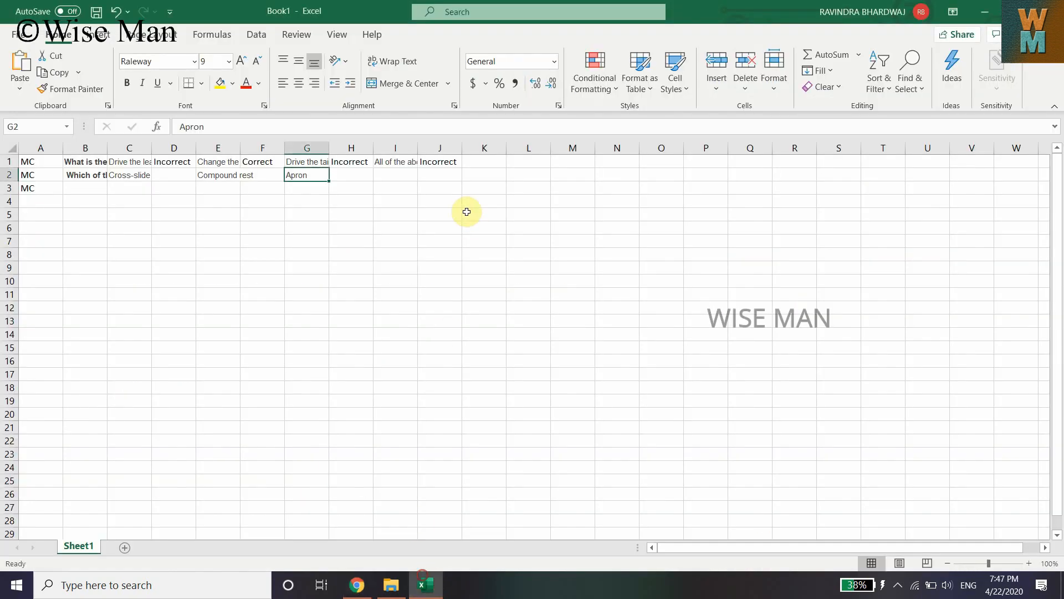
pyautogui.click(401, 174)
pyautogui.write('Saddle')
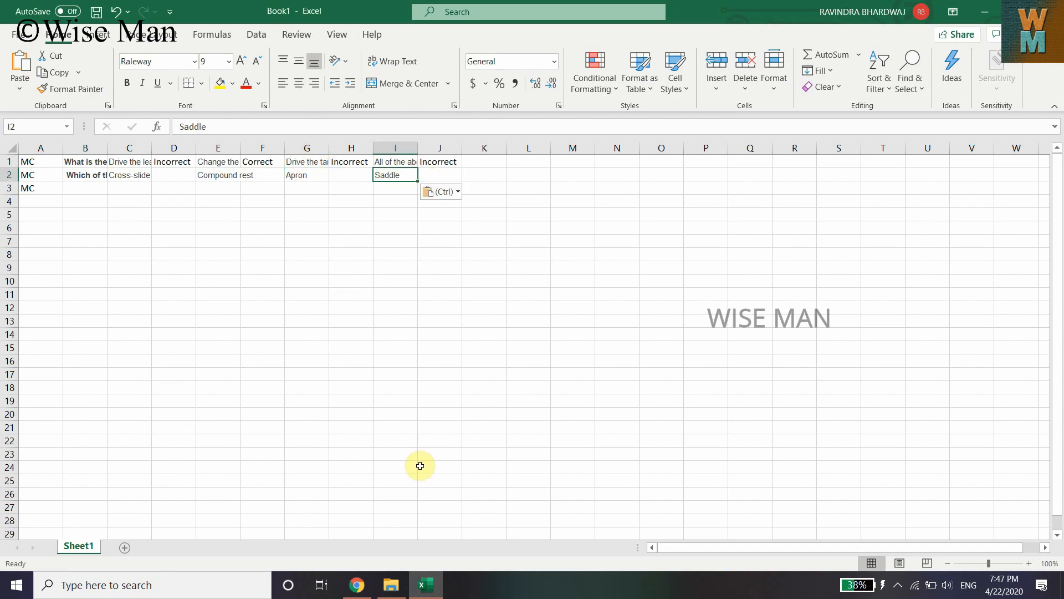
# Check question 3's answer on the page and label option c as Correct in H2 by copying the label from F1
pyautogui.click(357, 585)
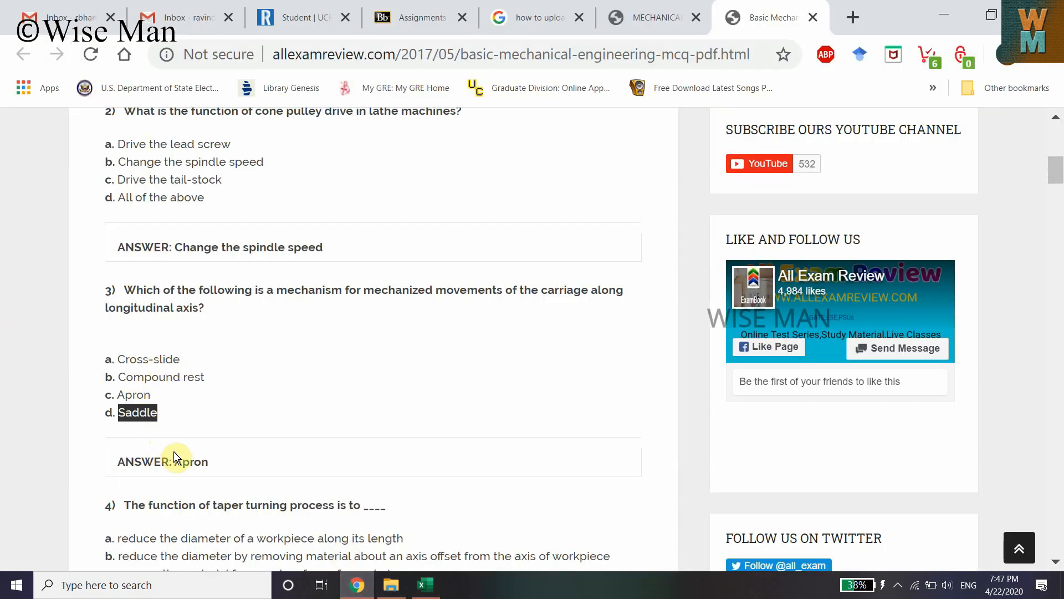
pyautogui.moveTo(175, 459); pyautogui.dragTo(205, 458)
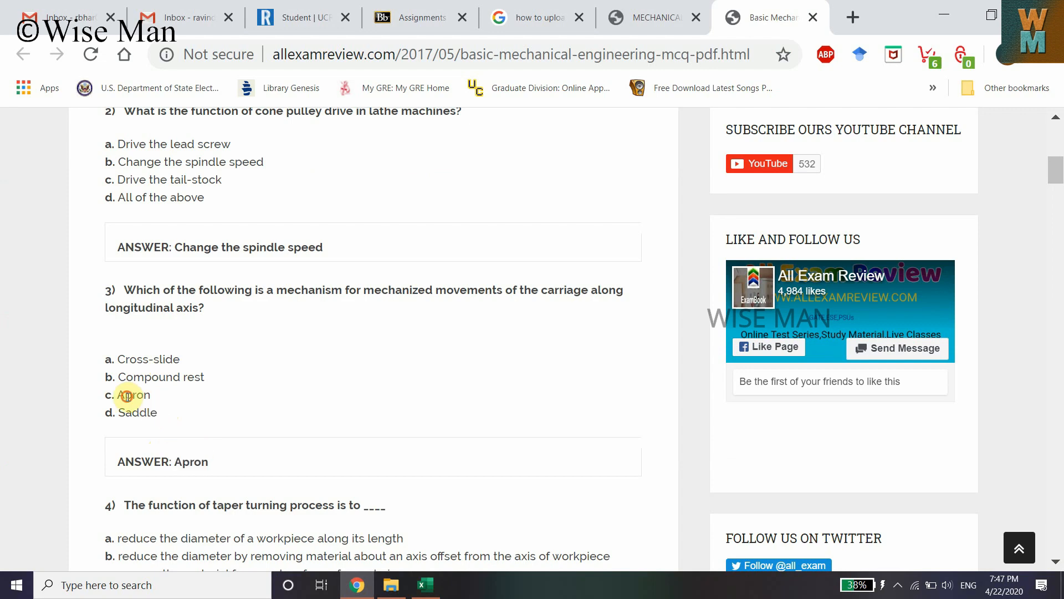
pyautogui.click(425, 585)
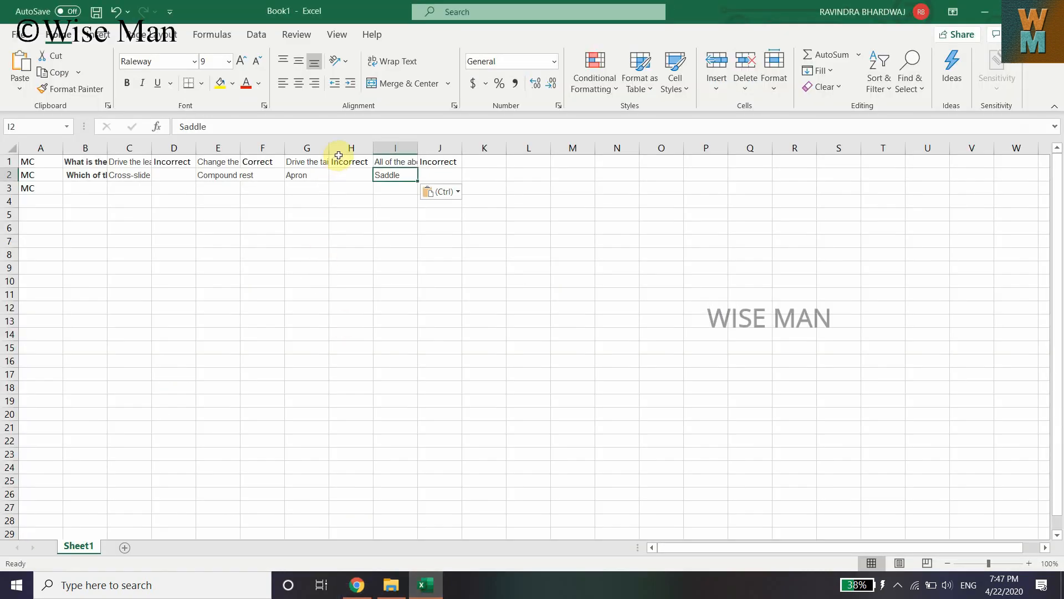
pyautogui.click(269, 161)
pyautogui.hotkey('ctrl', 'c')
pyautogui.click(349, 175)
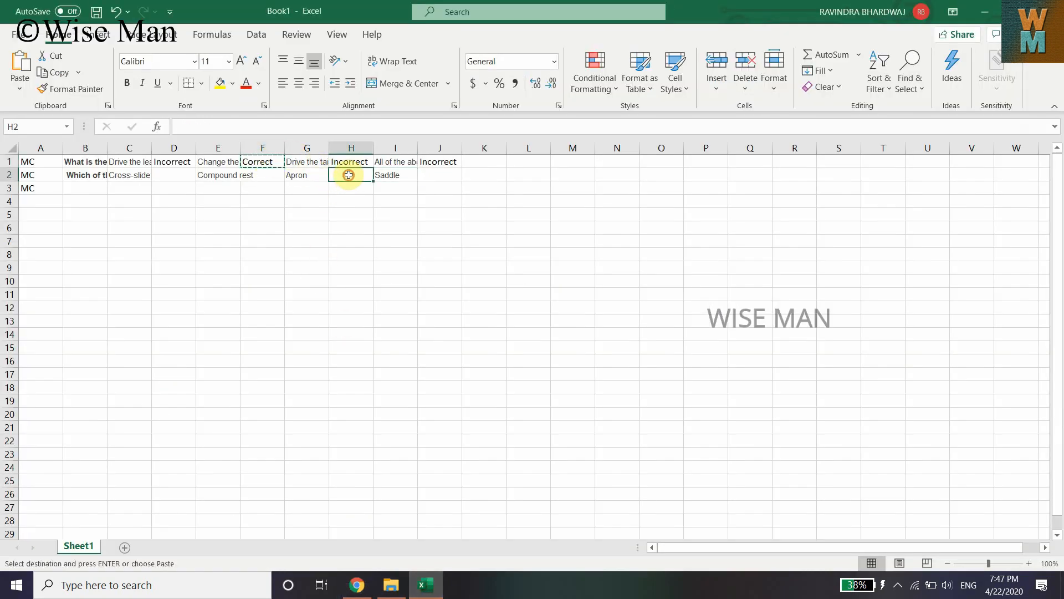
pyautogui.hotkey('ctrl', 'v')
# Copy the Incorrect label from D1 into cells D2, F2 and J2
pyautogui.click(170, 162)
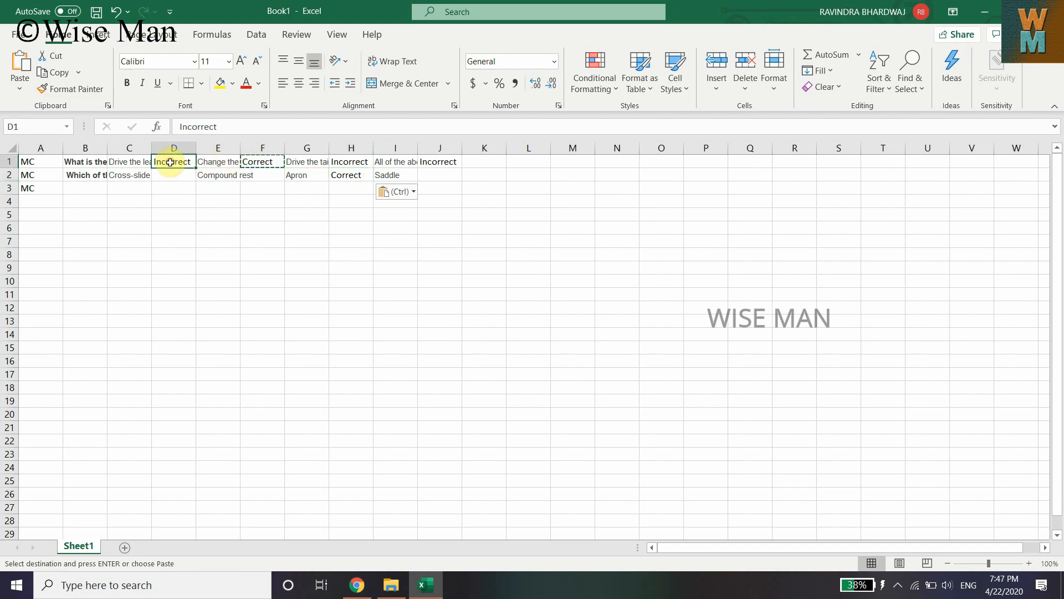
pyautogui.hotkey('ctrl', 'c')
pyautogui.click(181, 176)
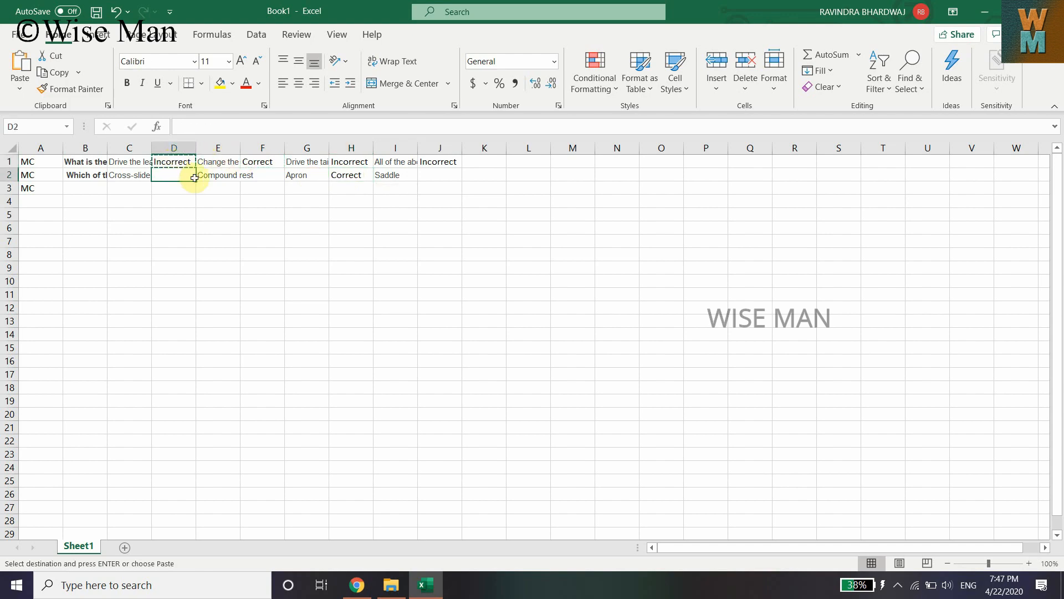
pyautogui.hotkey('ctrl', 'v')
pyautogui.click(260, 175)
pyautogui.hotkey('ctrl', 'v')
pyautogui.click(436, 175)
pyautogui.hotkey('ctrl', 'v')
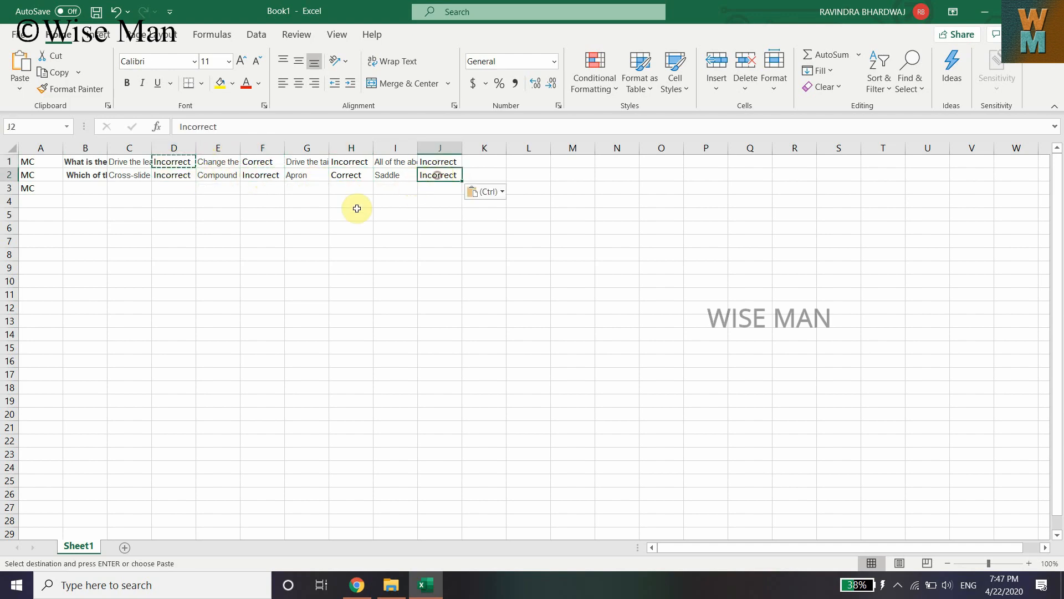
# Copy question 7, 'Which of the following is an extensive property?', from the MCQ page into cell B3
pyautogui.click(357, 585)
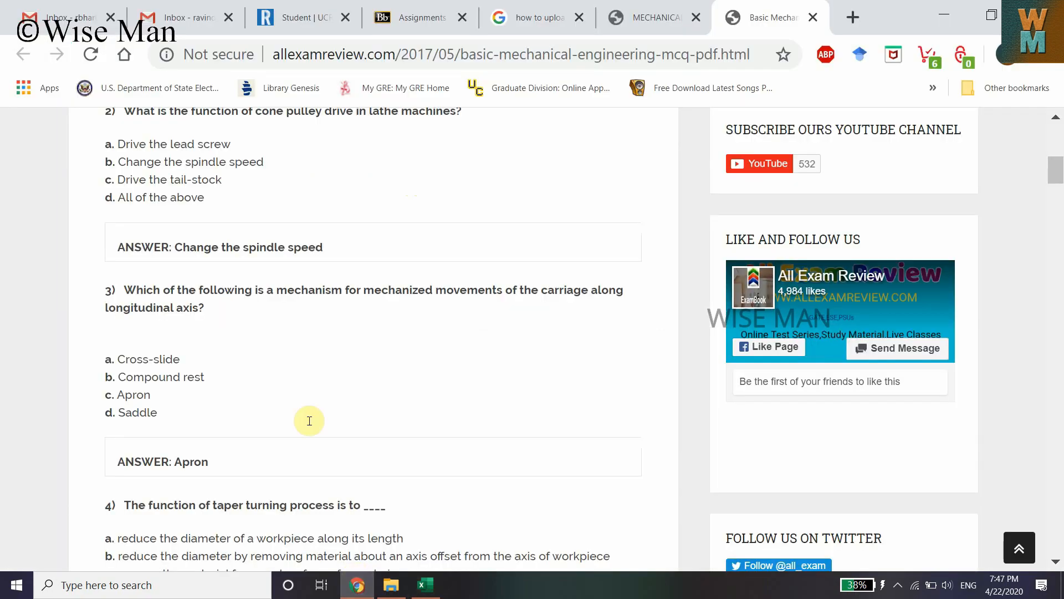
pyautogui.scroll(-3, 309, 421)
pyautogui.scroll(-5, 152, 309)
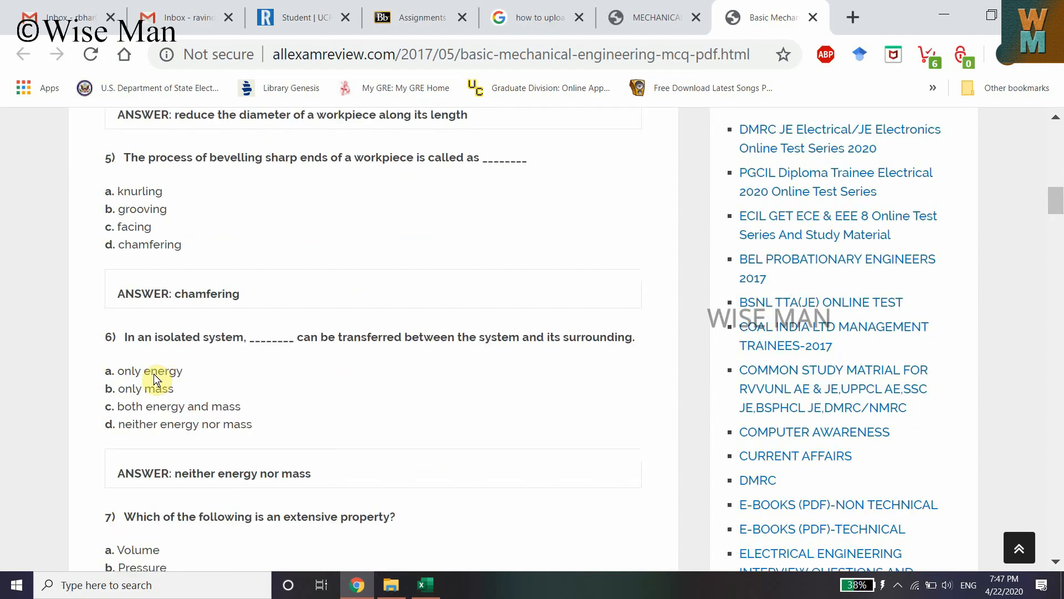
pyautogui.scroll(-2, 148, 418)
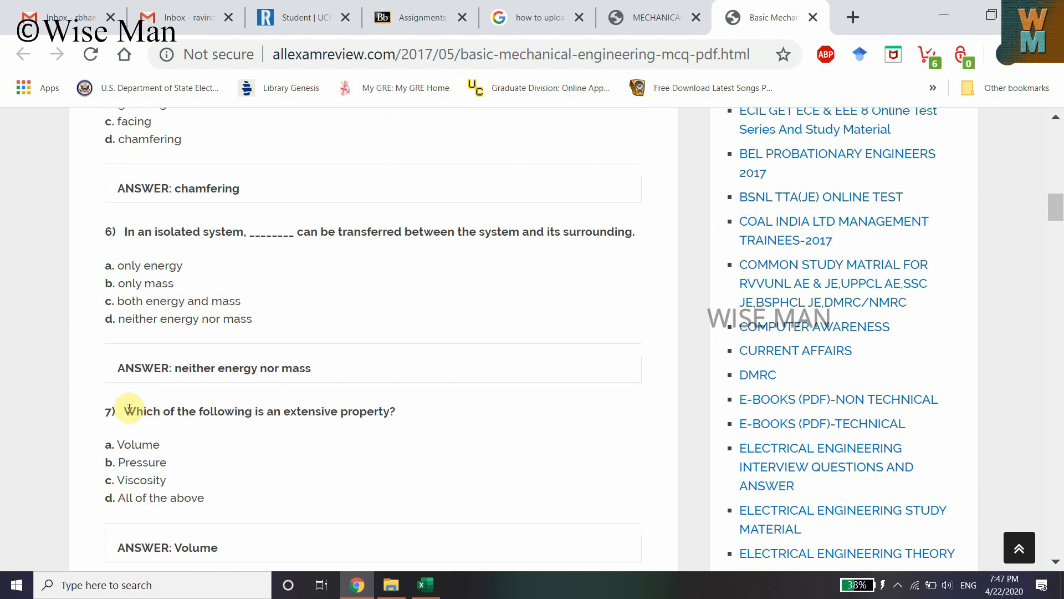
pyautogui.moveTo(125, 411); pyautogui.dragTo(323, 407)
pyautogui.moveTo(401, 409); pyautogui.dragTo(401, 410)
pyautogui.rightClick(402, 410)
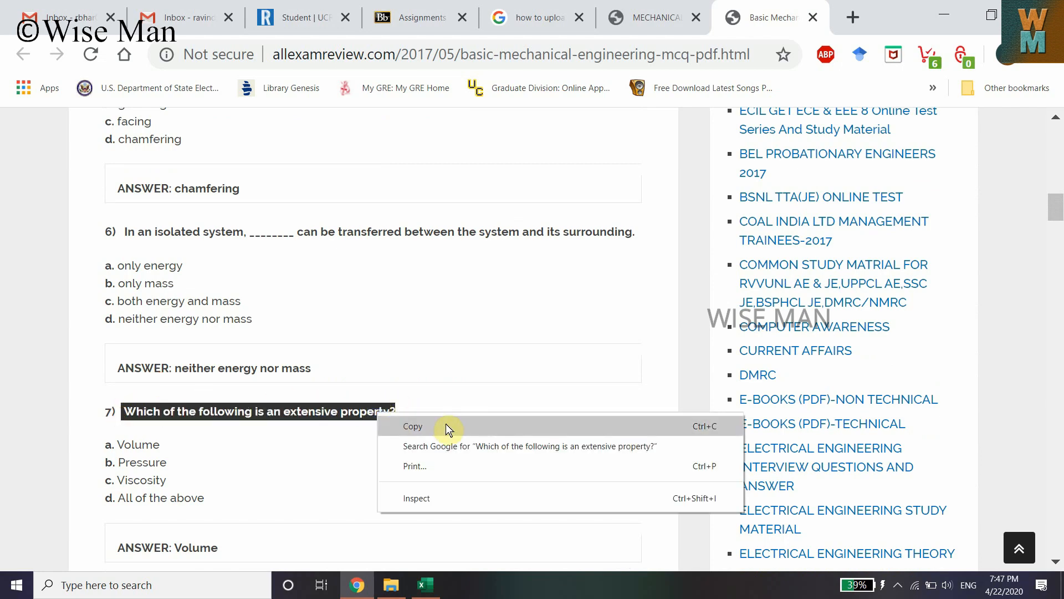
pyautogui.click(446, 424)
pyautogui.click(430, 579)
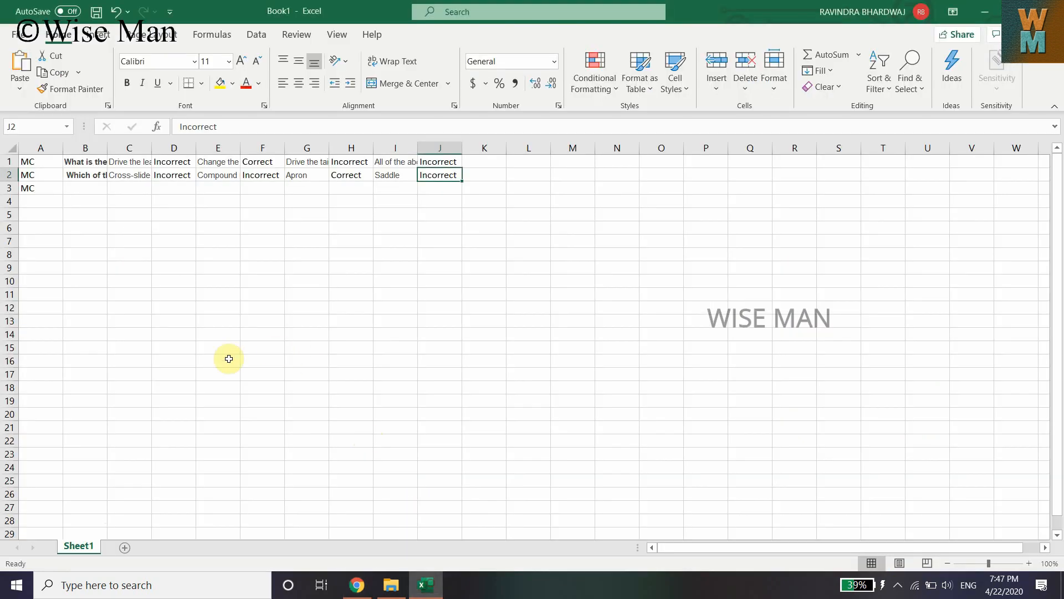
pyautogui.click(87, 190)
pyautogui.hotkey('ctrl', 'v')
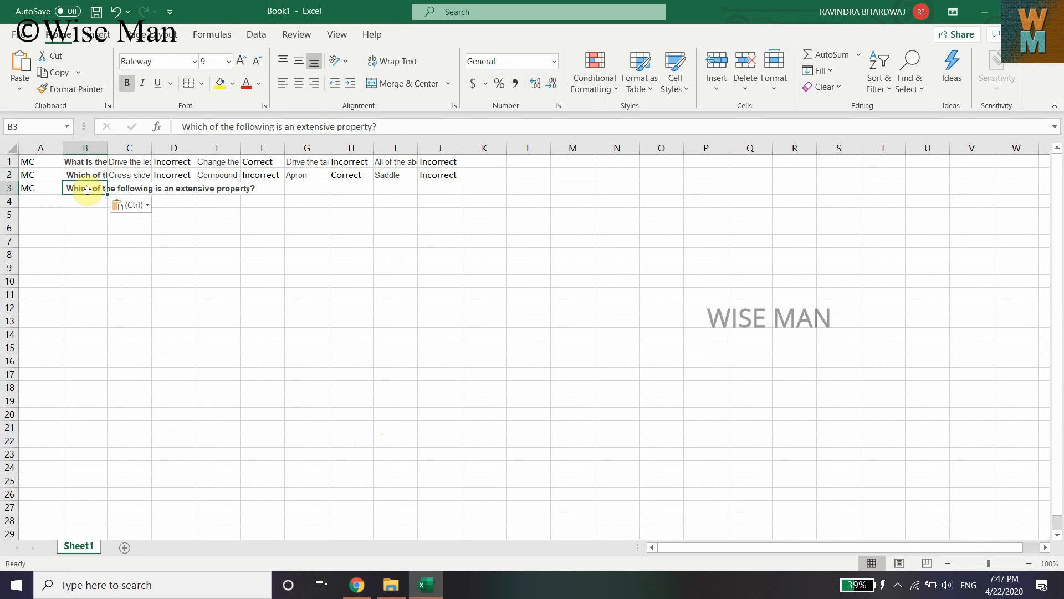
# Copy option a, 'Volume', from the MCQ page into cell C3
pyautogui.click(357, 585)
pyautogui.click(140, 445)
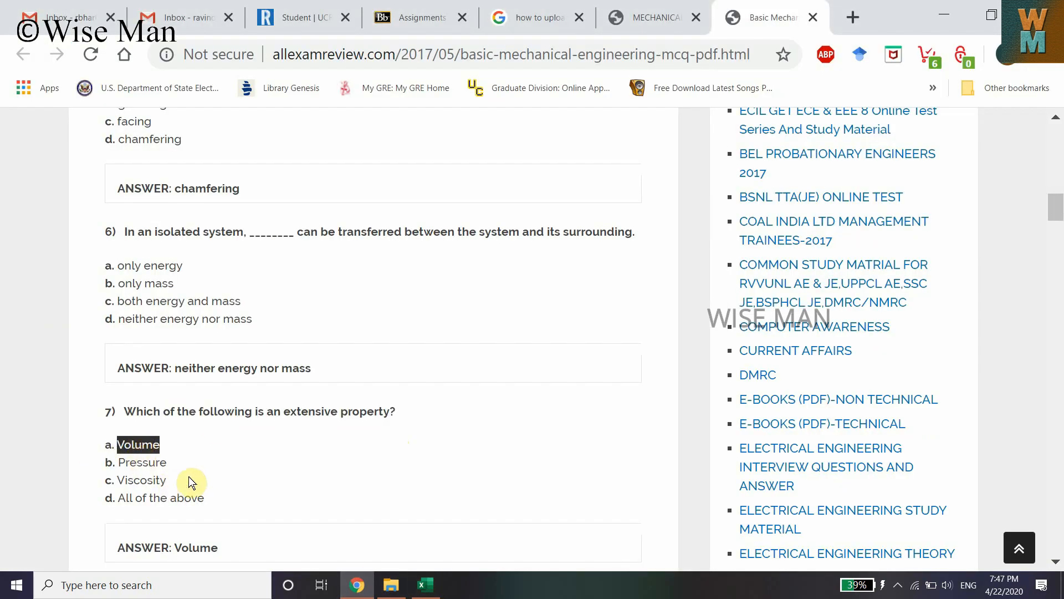
pyautogui.click(425, 585)
pyautogui.click(133, 190)
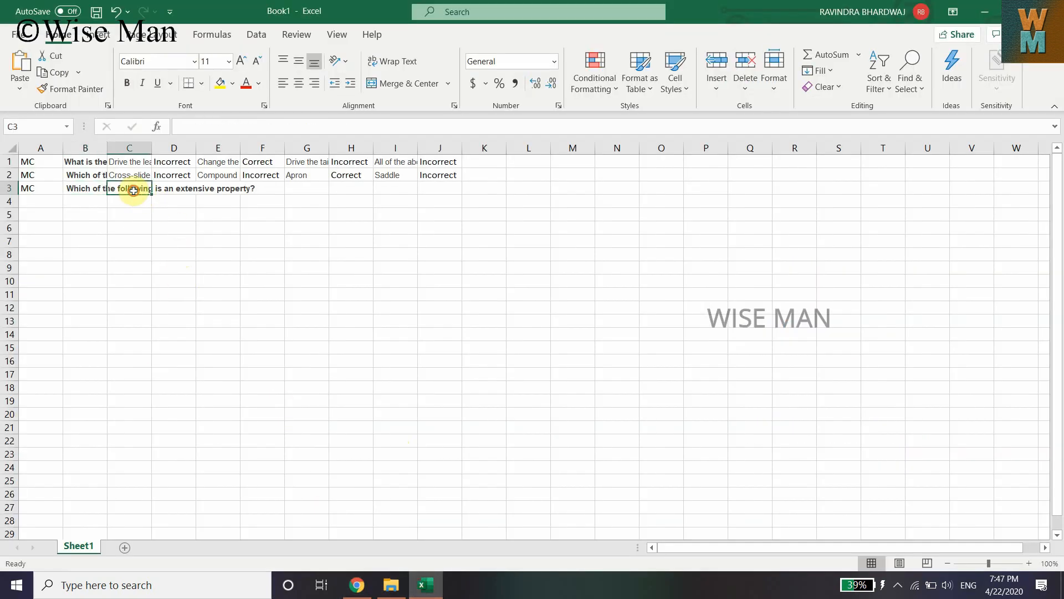
pyautogui.hotkey('ctrl', 'v')
# Copy option b, 'Pressure', from the MCQ page into cell E3
pyautogui.click(357, 585)
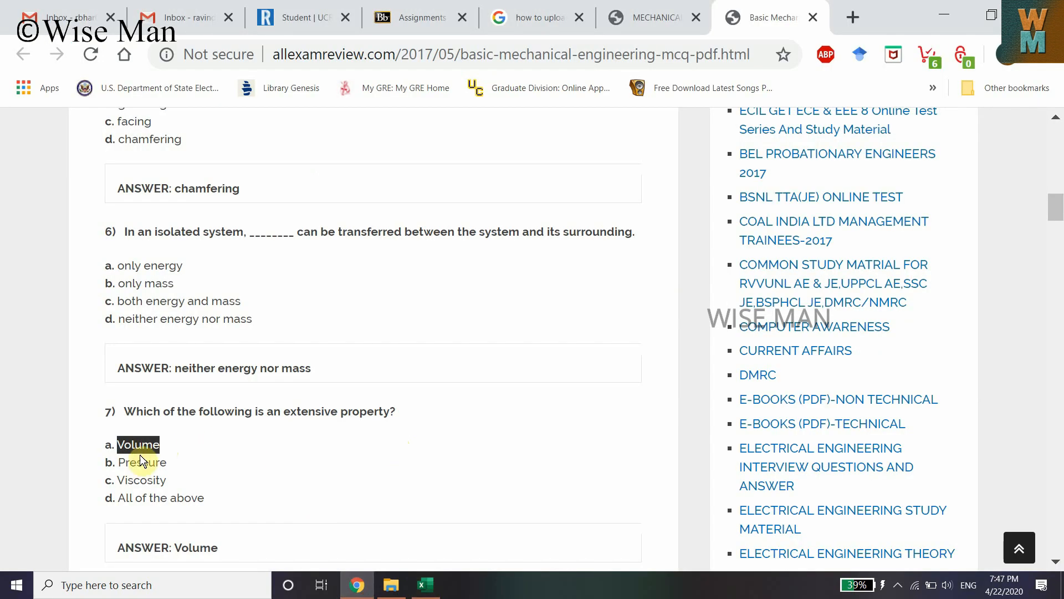
pyautogui.doubleClick(141, 463)
pyautogui.click(425, 585)
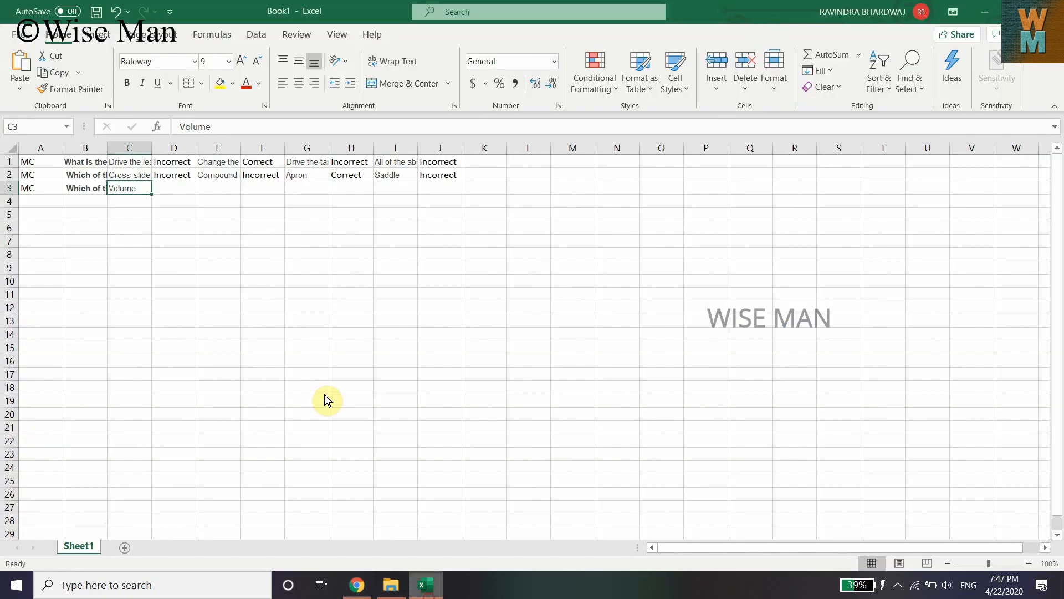
pyautogui.click(221, 187)
pyautogui.hotkey('ctrl', 'v')
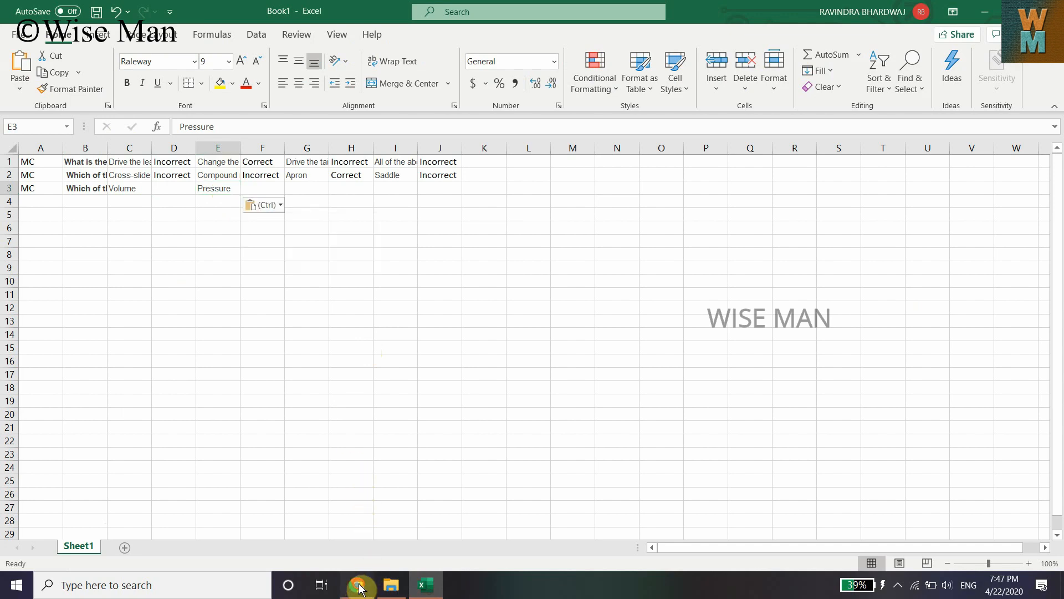
# Copy option c, 'Viscosity', from the MCQ page into cell G3
pyautogui.click(356, 585)
pyautogui.doubleClick(144, 480)
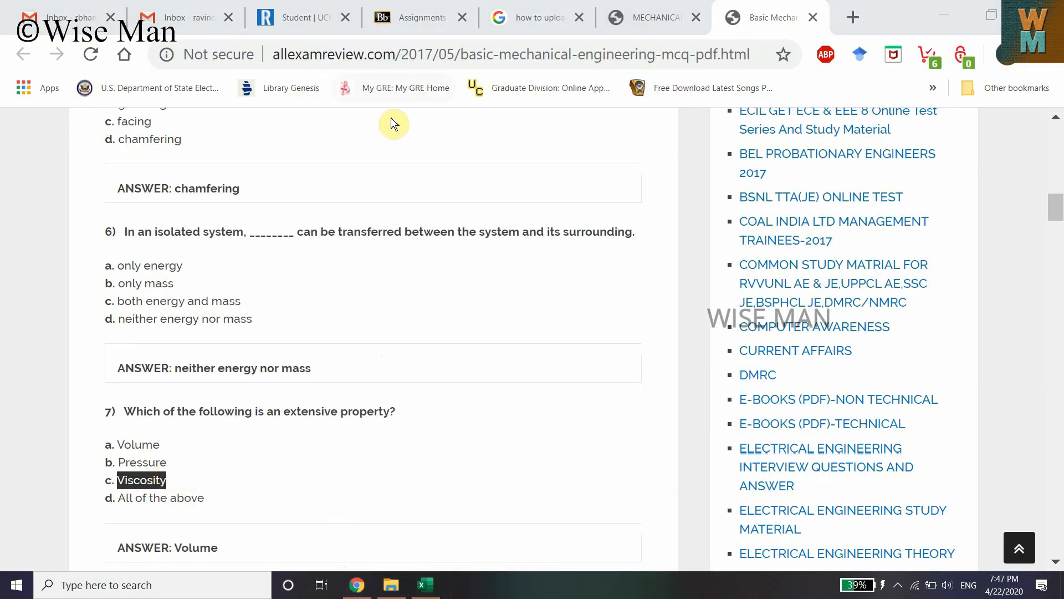
pyautogui.click(426, 585)
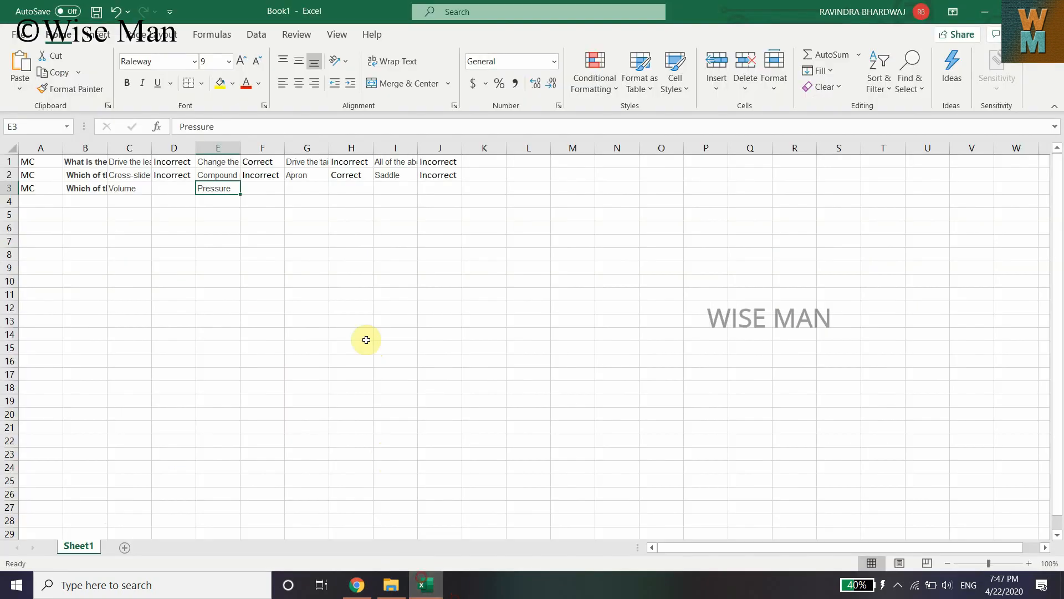
pyautogui.click(300, 189)
pyautogui.hotkey('ctrl', 'v')
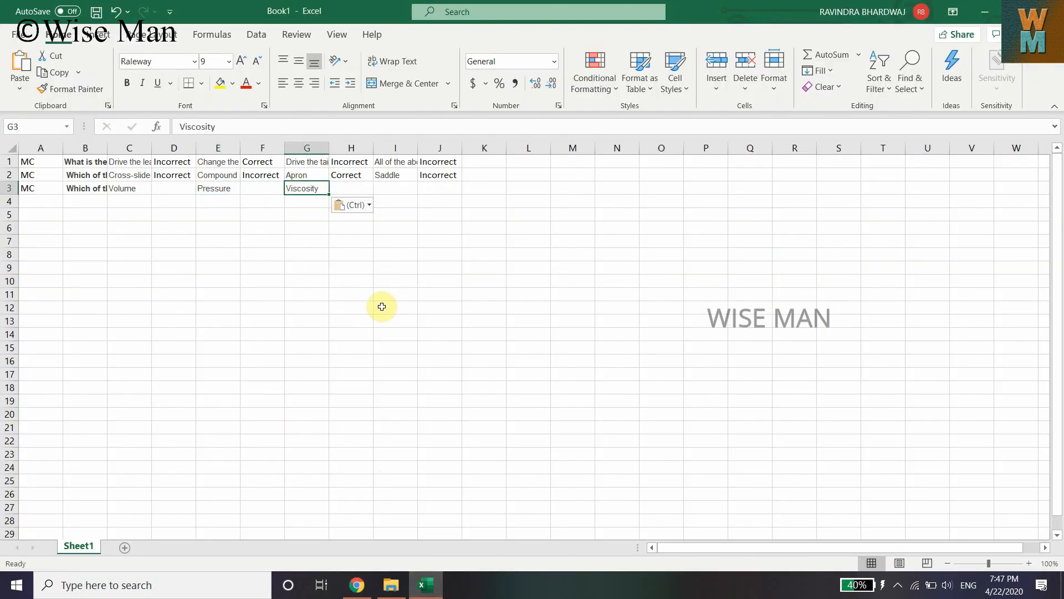
# Copy option d, 'All of the above', from the MCQ page into cell I3
pyautogui.click(358, 585)
pyautogui.moveTo(116, 498); pyautogui.dragTo(209, 498)
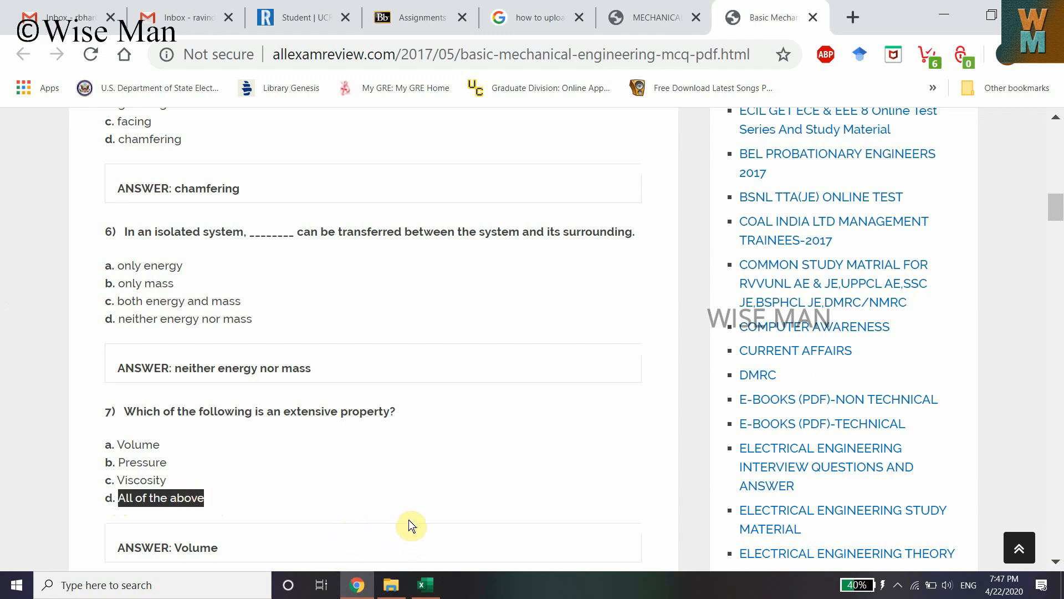
pyautogui.click(425, 585)
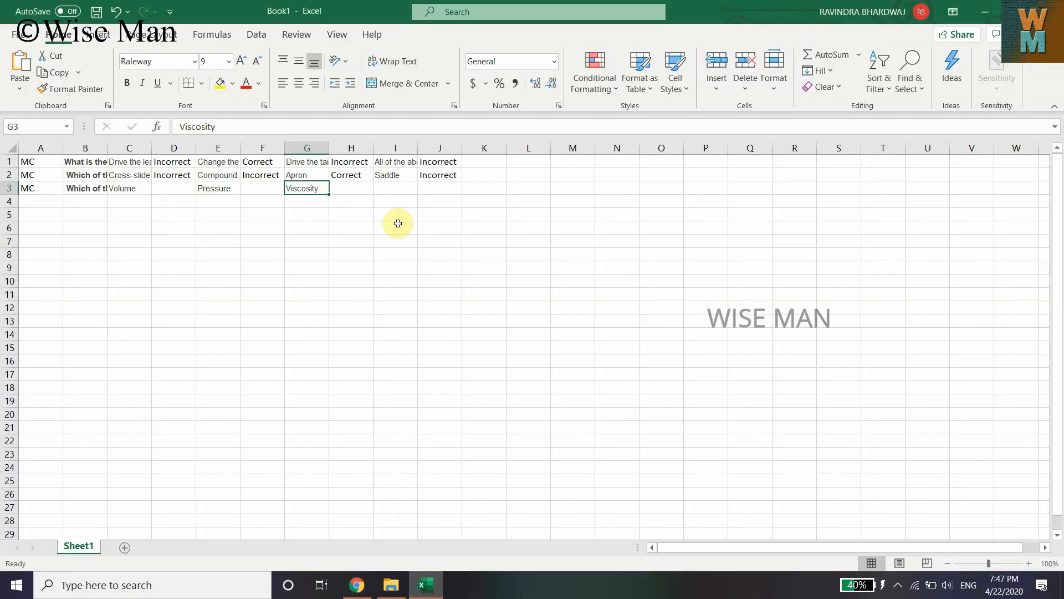
pyautogui.click(410, 187)
pyautogui.hotkey('ctrl', 'v')
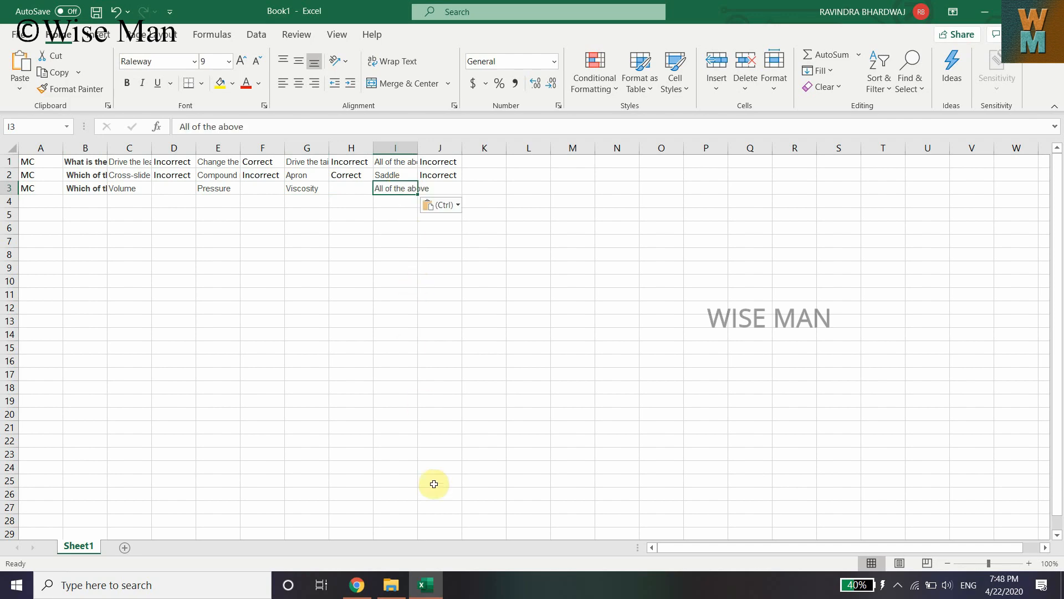
# Check the answer to question 7 on the MCQ page and mark option a in cell D3 as Correct
pyautogui.click(358, 585)
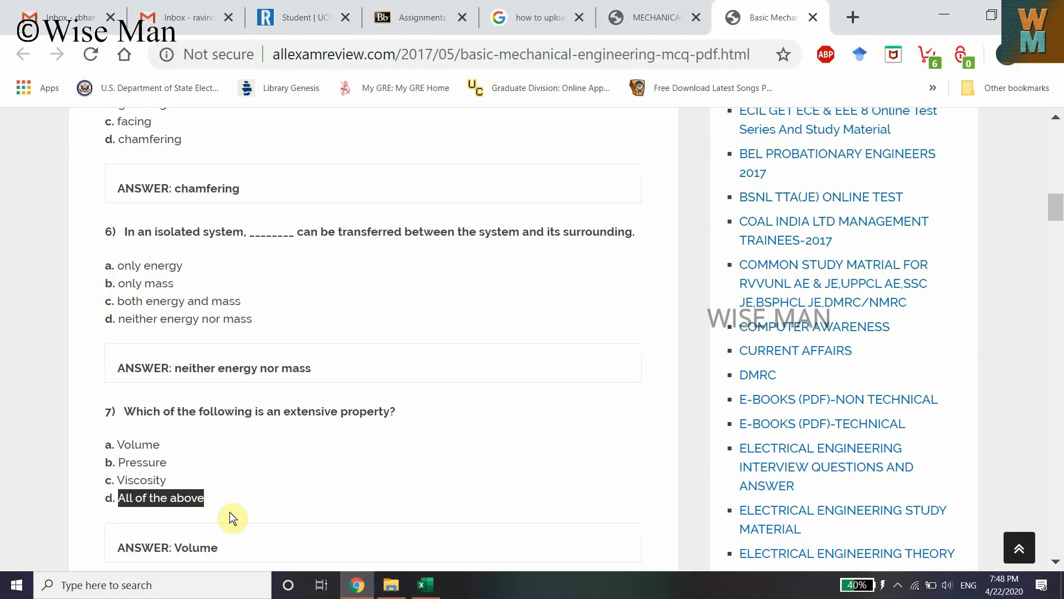
pyautogui.doubleClick(196, 547)
pyautogui.click(438, 587)
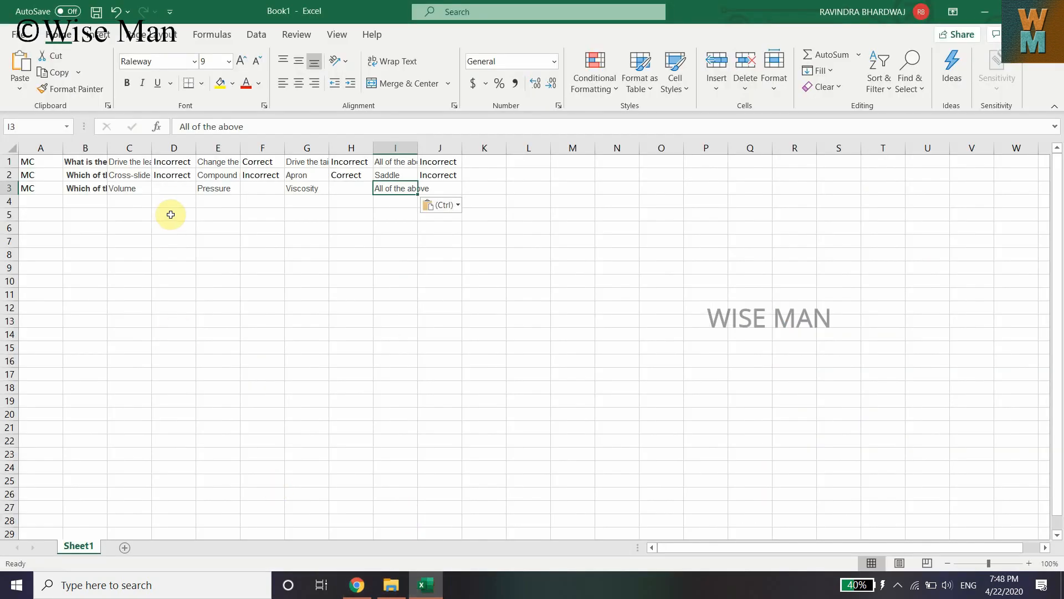
pyautogui.click(338, 177)
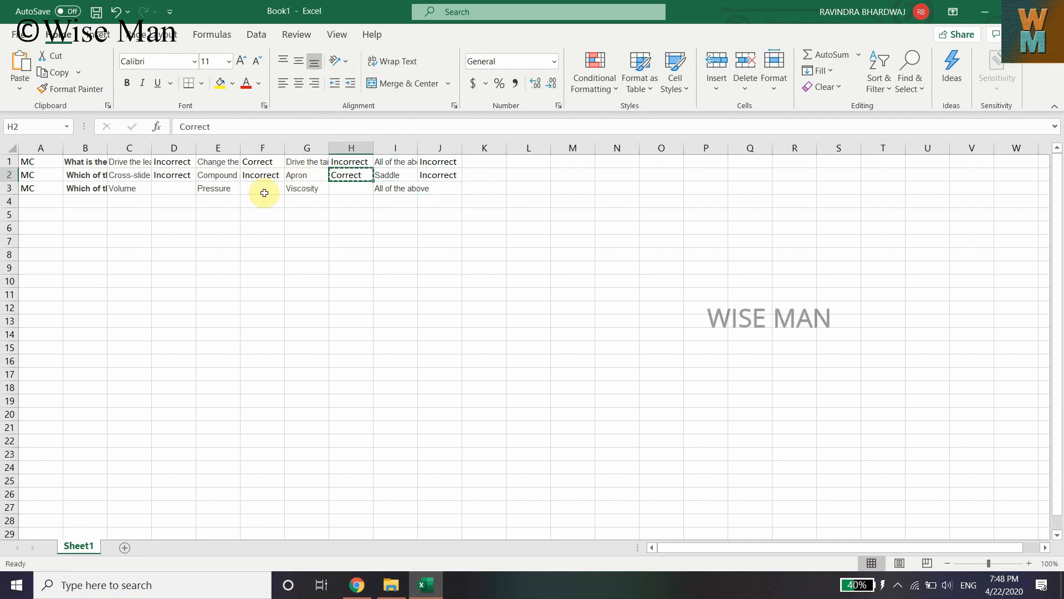
pyautogui.hotkey('ctrl', 'c')
pyautogui.click(164, 186)
pyautogui.hotkey('ctrl', 'v')
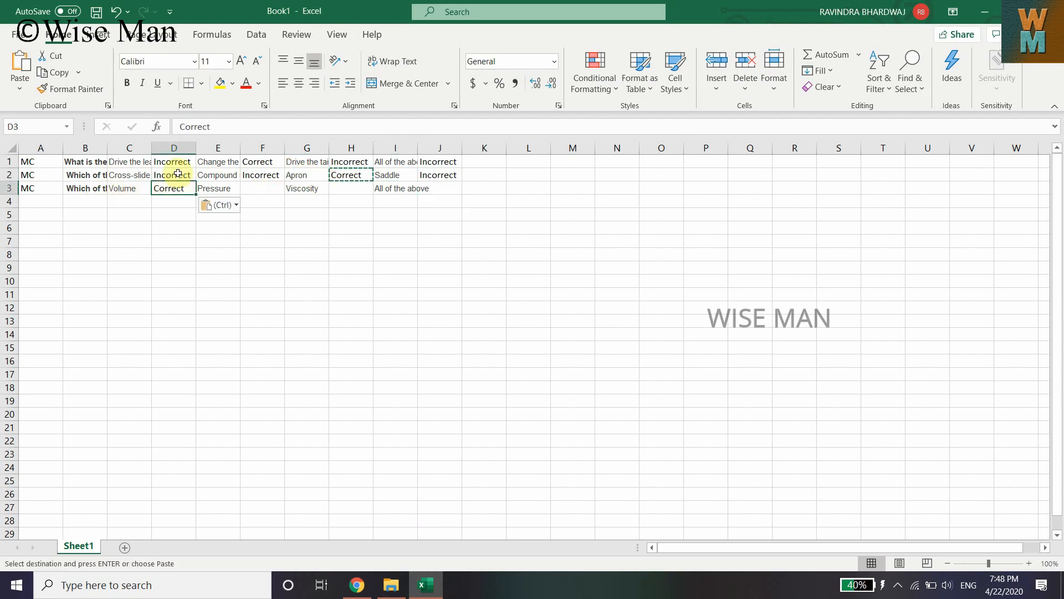
# Copy the Incorrect label into cells F3, H3 and J3 for options b, c and d
pyautogui.click(191, 176)
pyautogui.hotkey('ctrl', 'c')
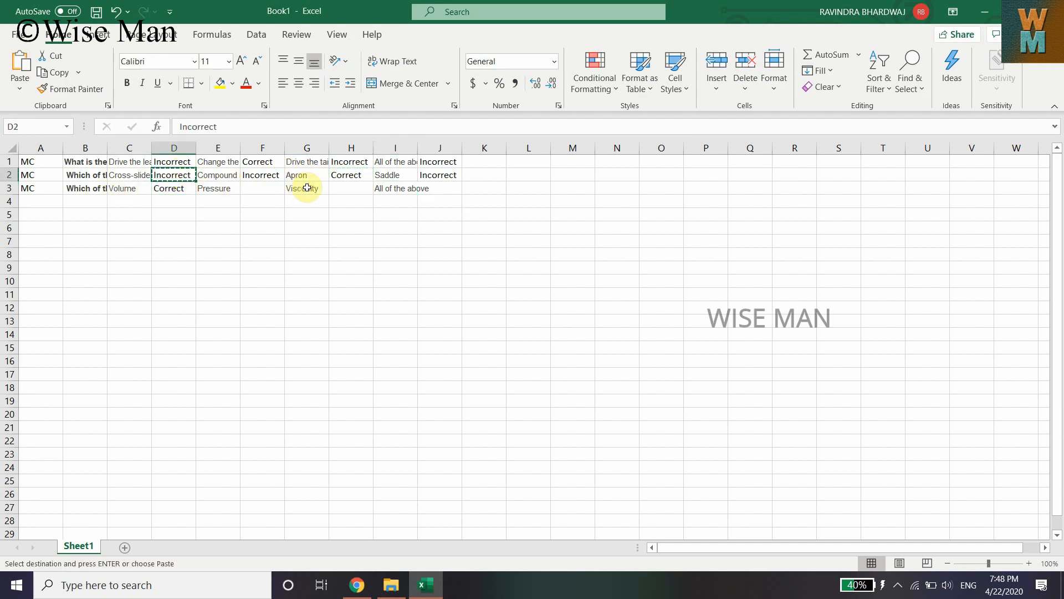
pyautogui.click(274, 189)
pyautogui.hotkey('ctrl', 'v')
pyautogui.click(354, 190)
pyautogui.hotkey('ctrl', 'v')
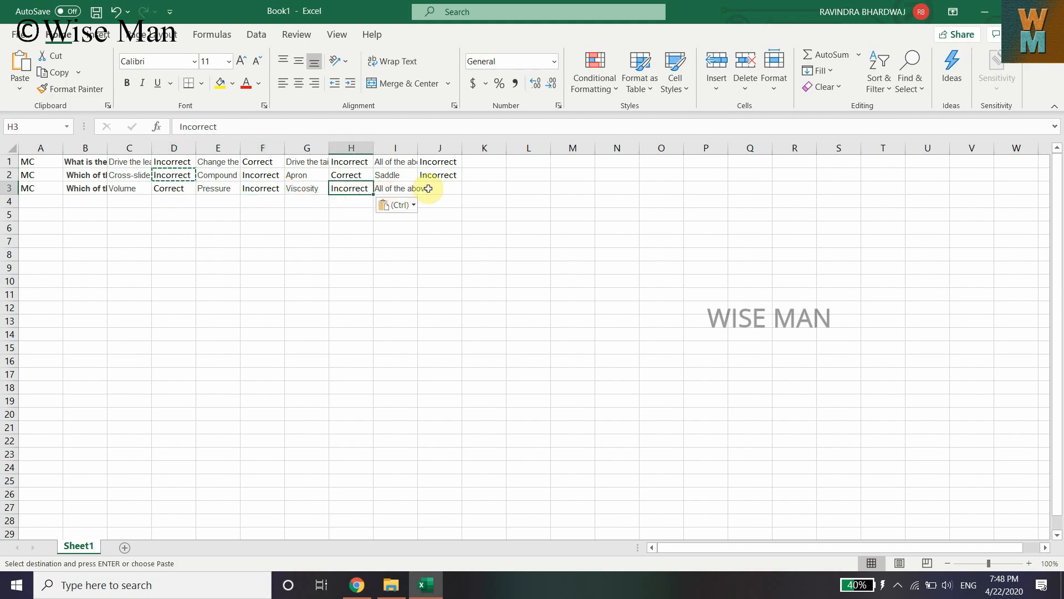
pyautogui.click(435, 188)
pyautogui.hotkey('ctrl', 'v')
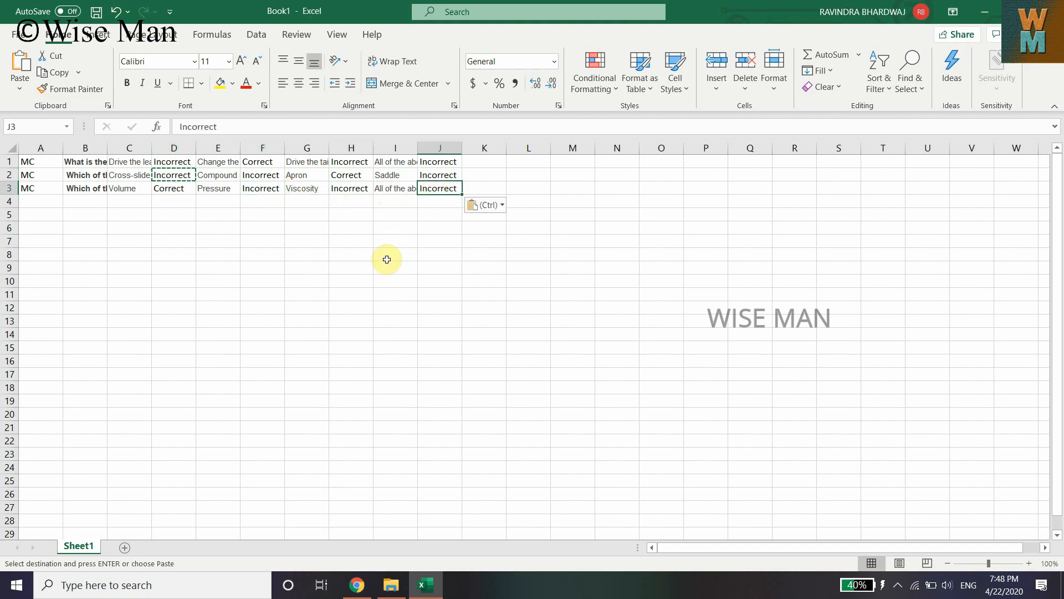
# Save the workbook in Documents as a Text (Tab delimited) file named Book1
pyautogui.click(333, 226)
pyautogui.click(25, 38)
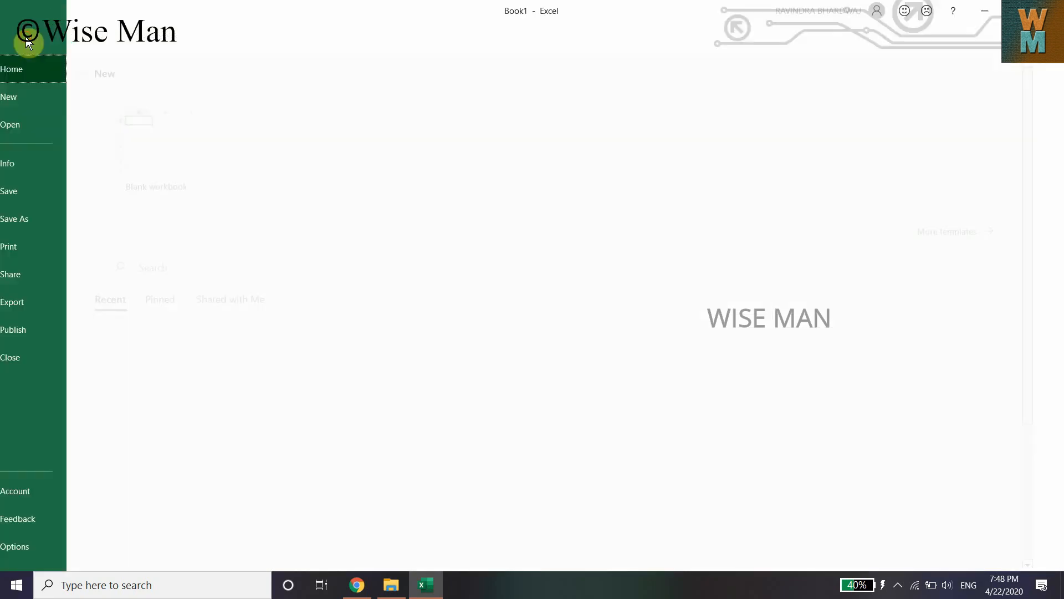
pyautogui.click(70, 218)
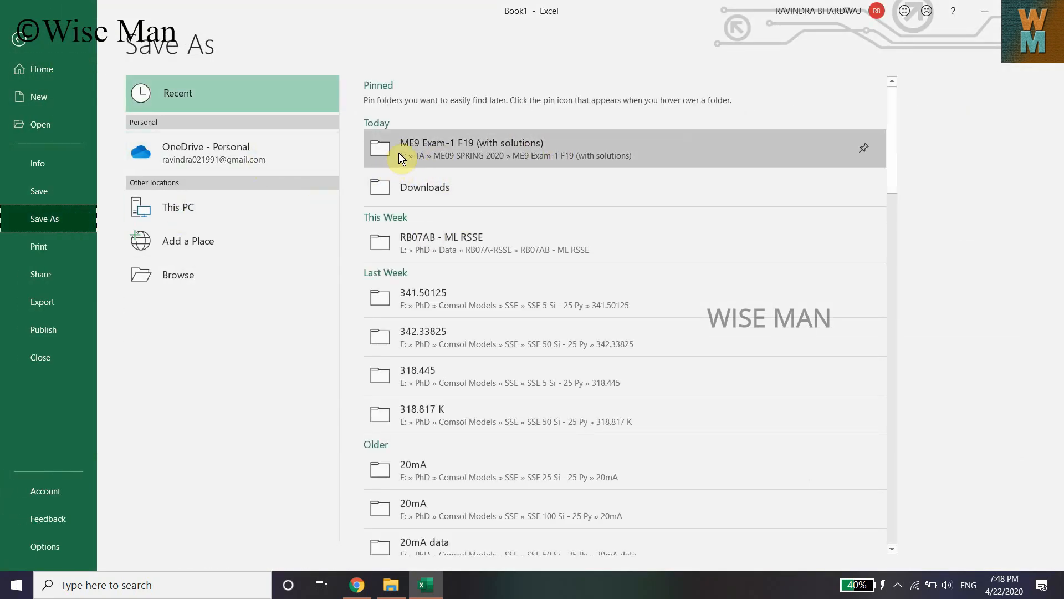
pyautogui.click(188, 272)
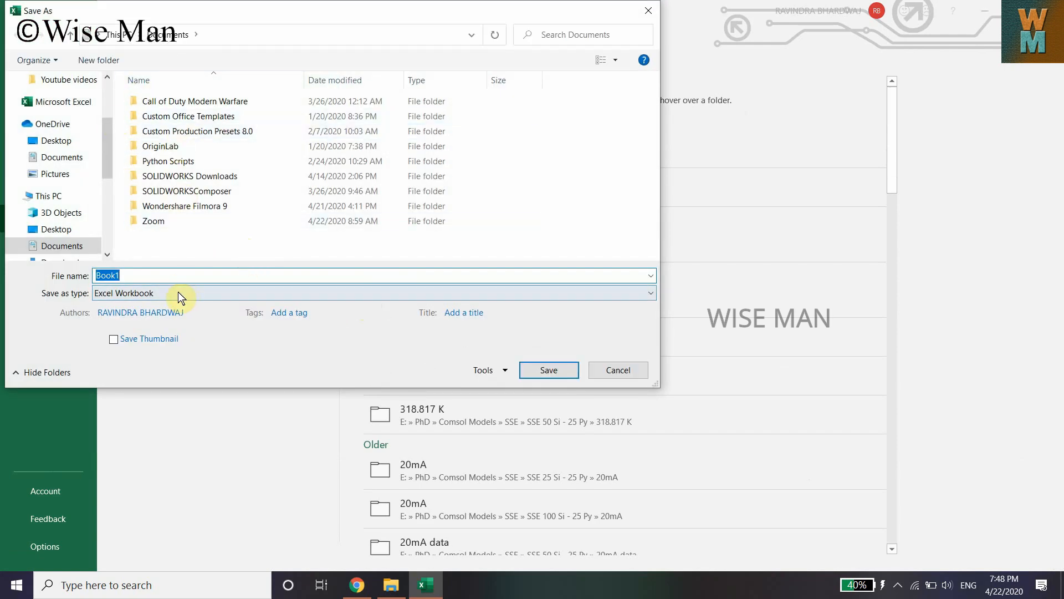
pyautogui.click(210, 293)
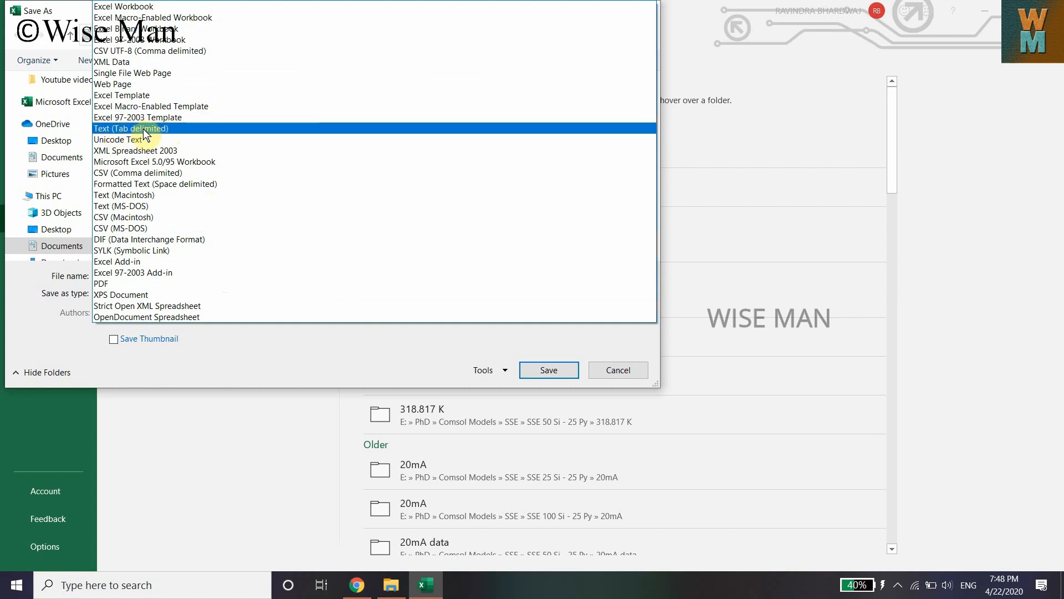
pyautogui.click(125, 128)
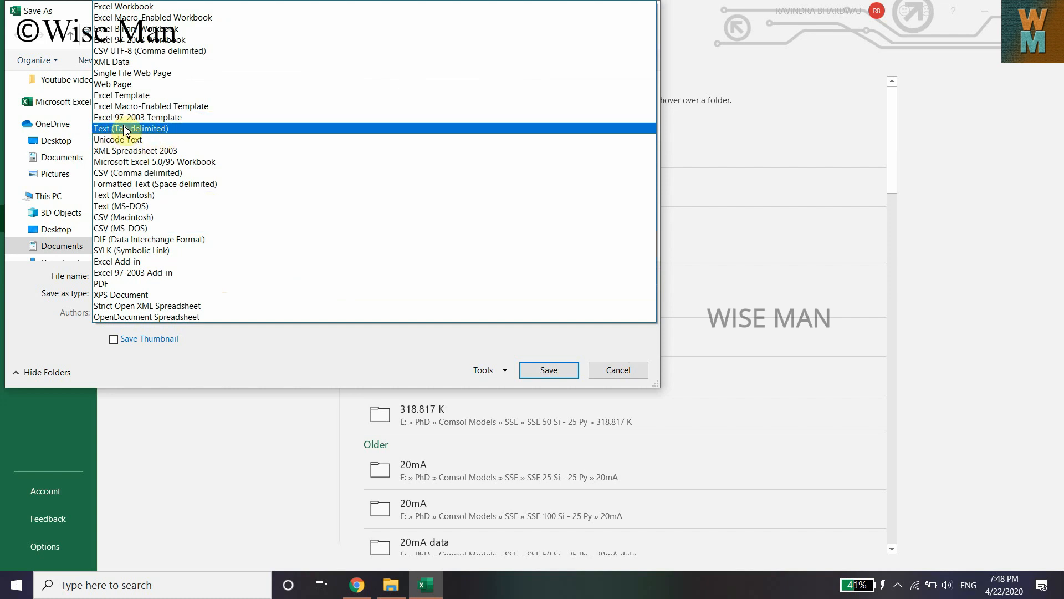
pyautogui.doubleClick(133, 275)
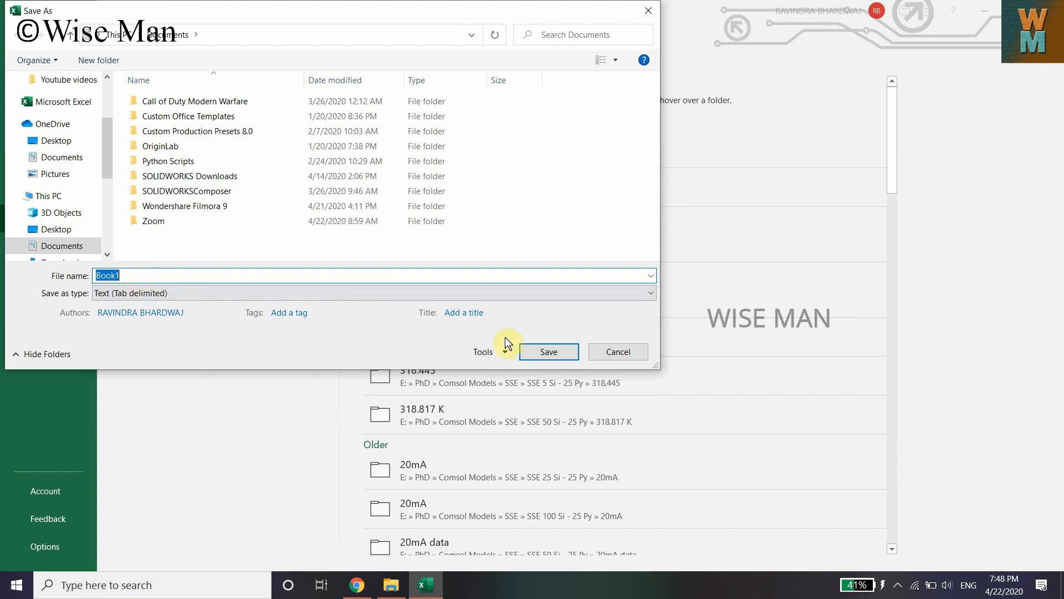
pyautogui.click(537, 348)
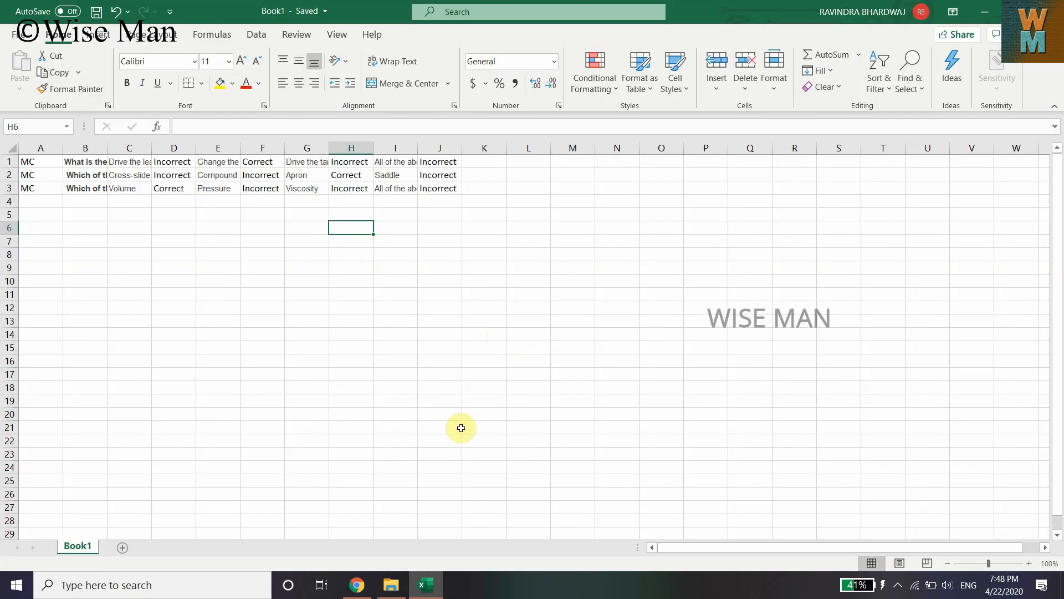
# Close the MCQ page tab and start creating a new test from the Blackboard Assignments page
pyautogui.click(362, 585)
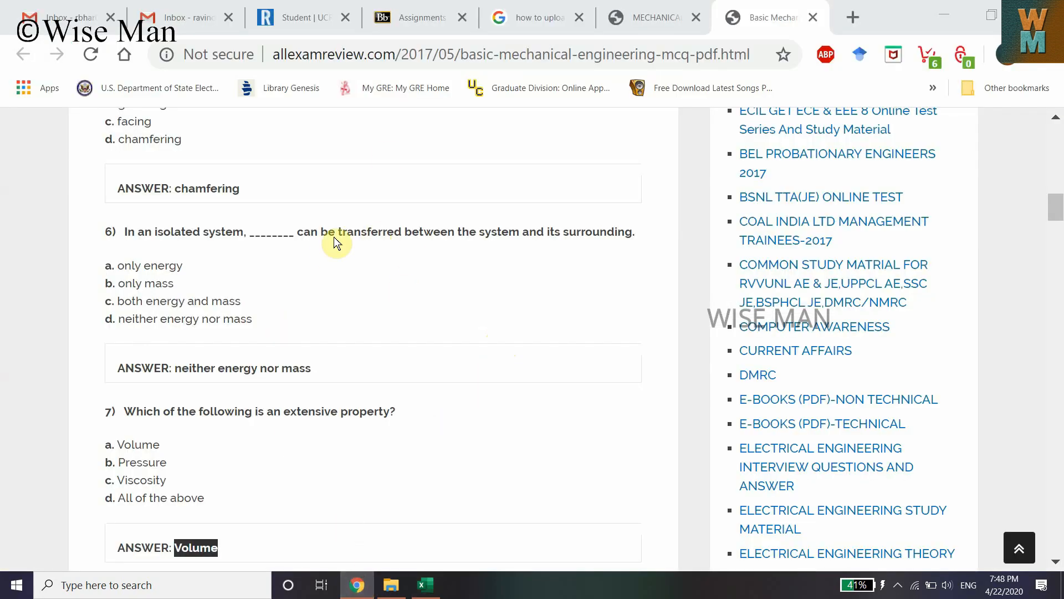
pyautogui.click(810, 18)
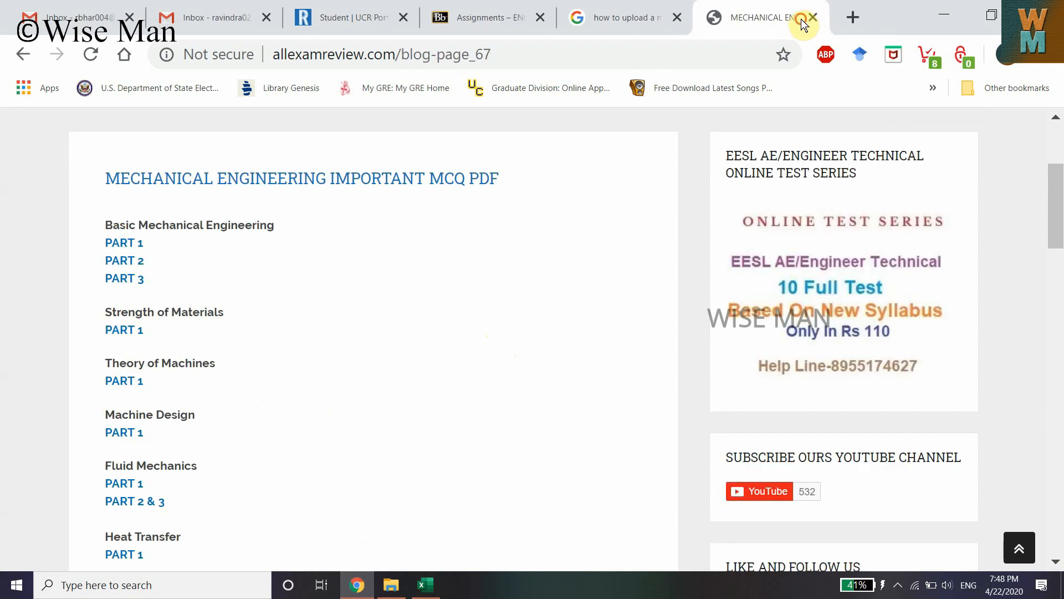
pyautogui.click(468, 10)
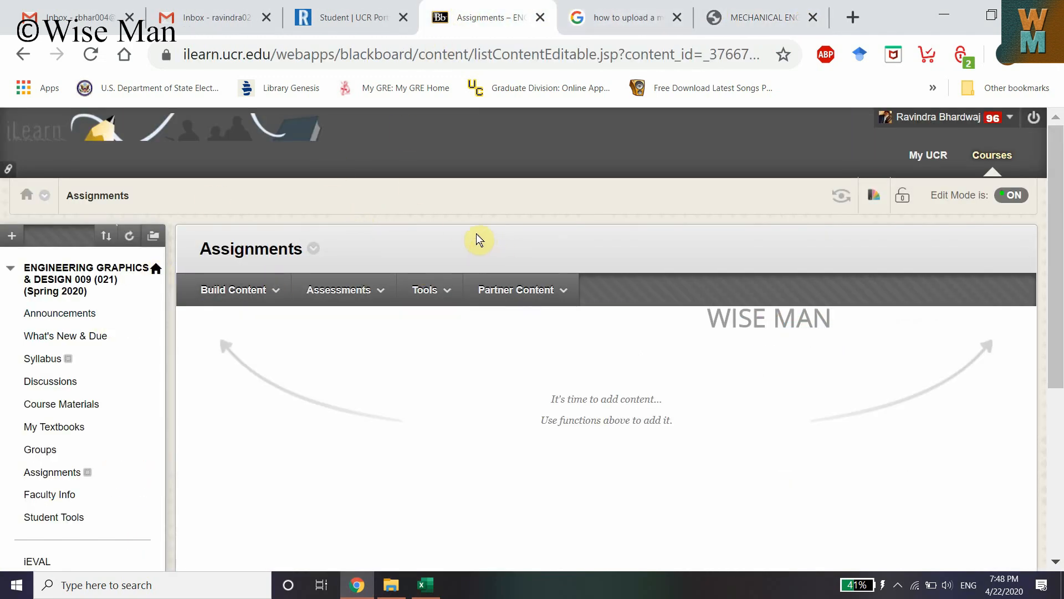
pyautogui.click(341, 290)
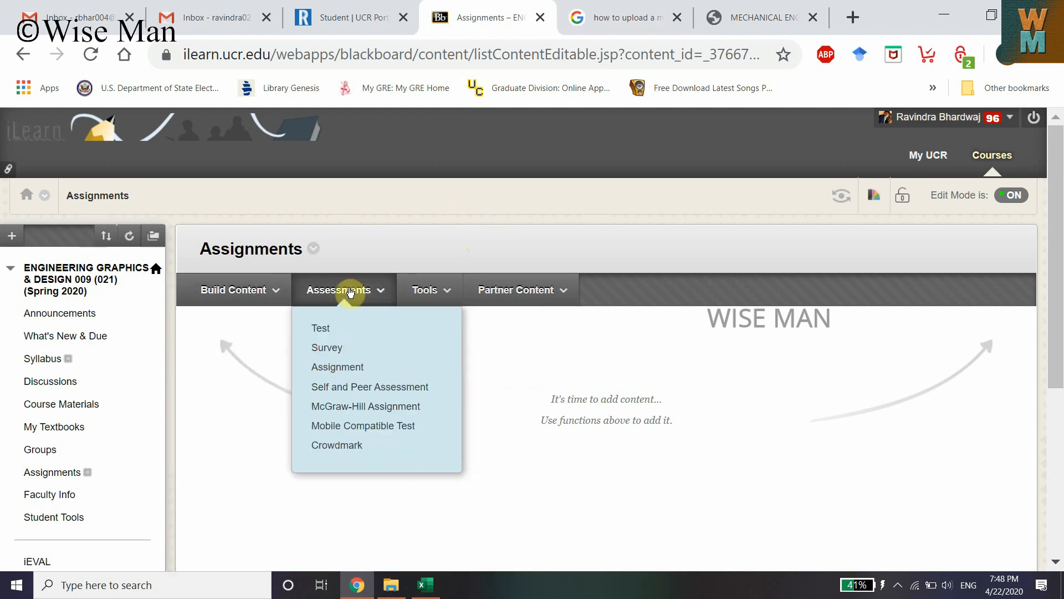
pyautogui.click(321, 328)
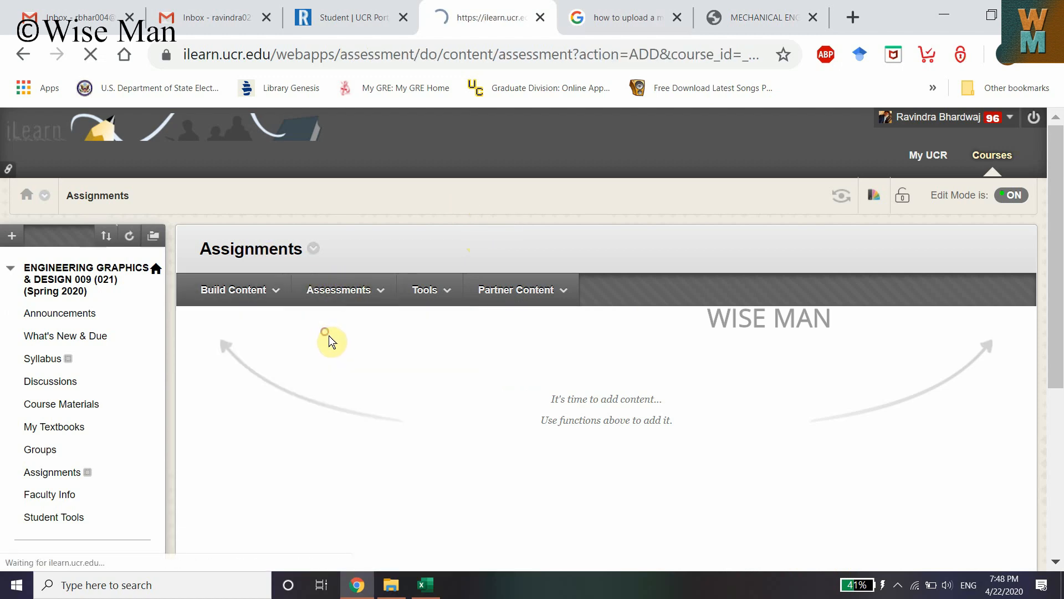
pyautogui.scroll(-4, 368, 468)
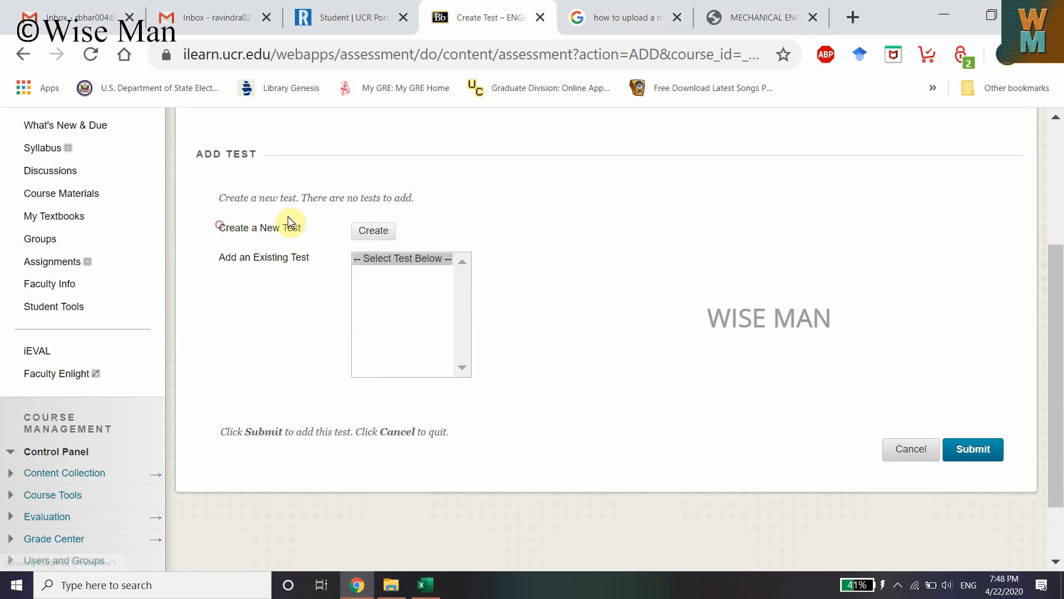
pyautogui.click(375, 235)
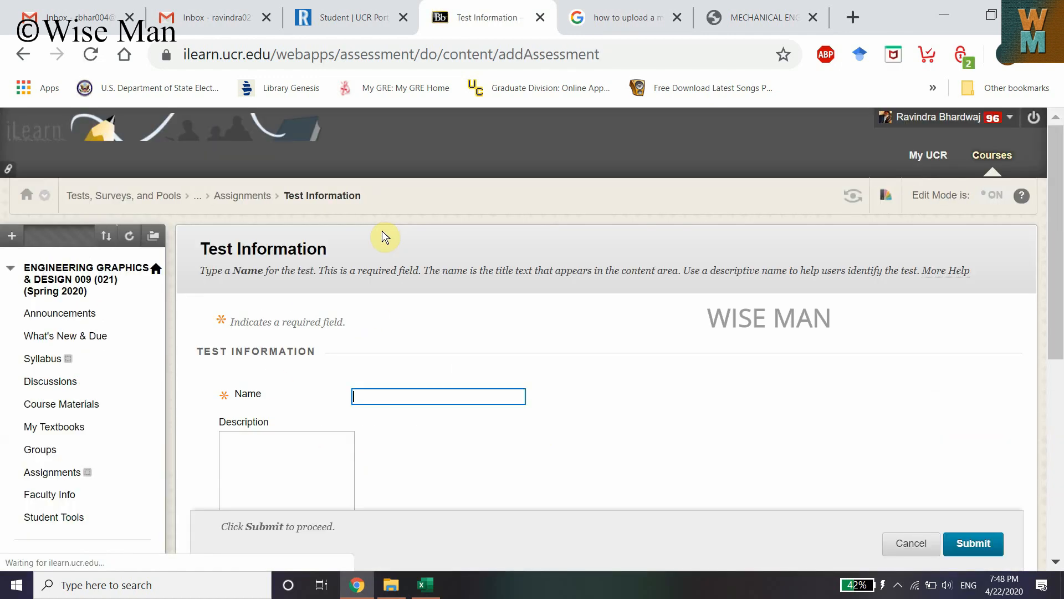
# Name the new test 'Test 1' and submit the test information
pyautogui.click(394, 395)
pyautogui.write('T')
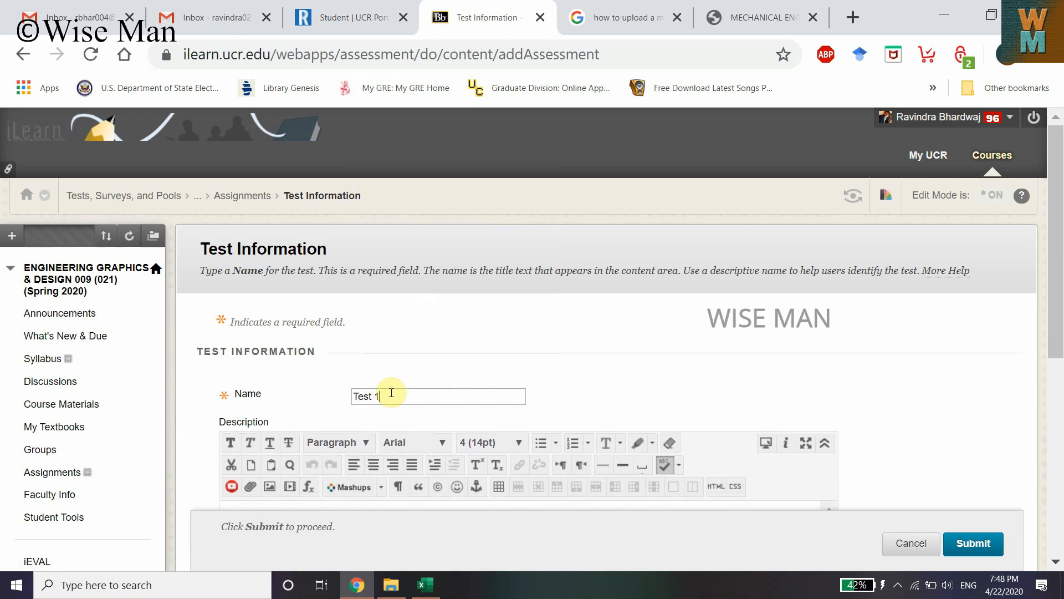
pyautogui.write('est 1')
pyautogui.scroll(-8, 391, 393)
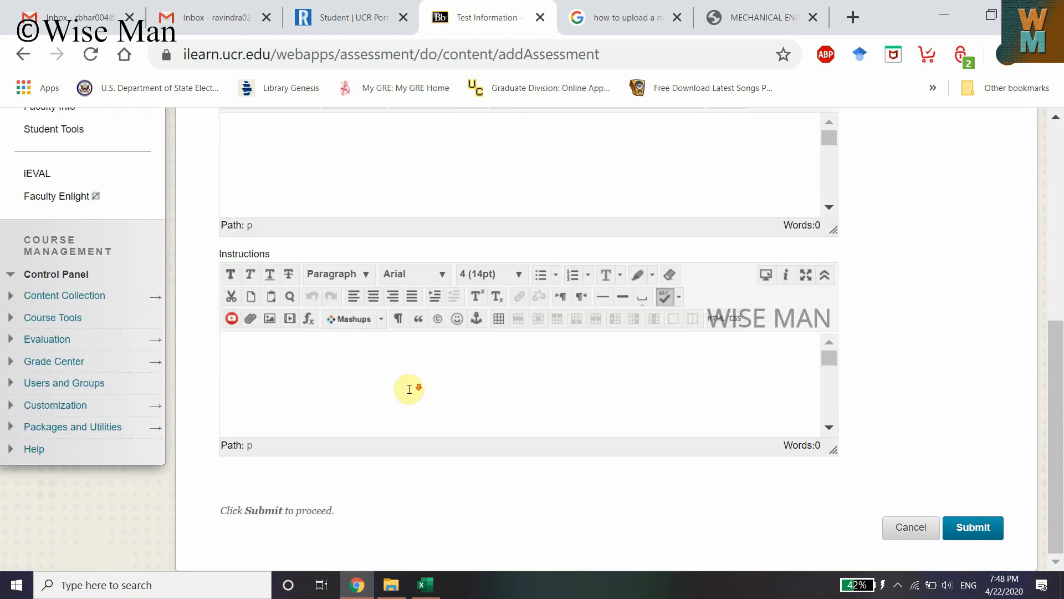
pyautogui.scroll(6, 608, 379)
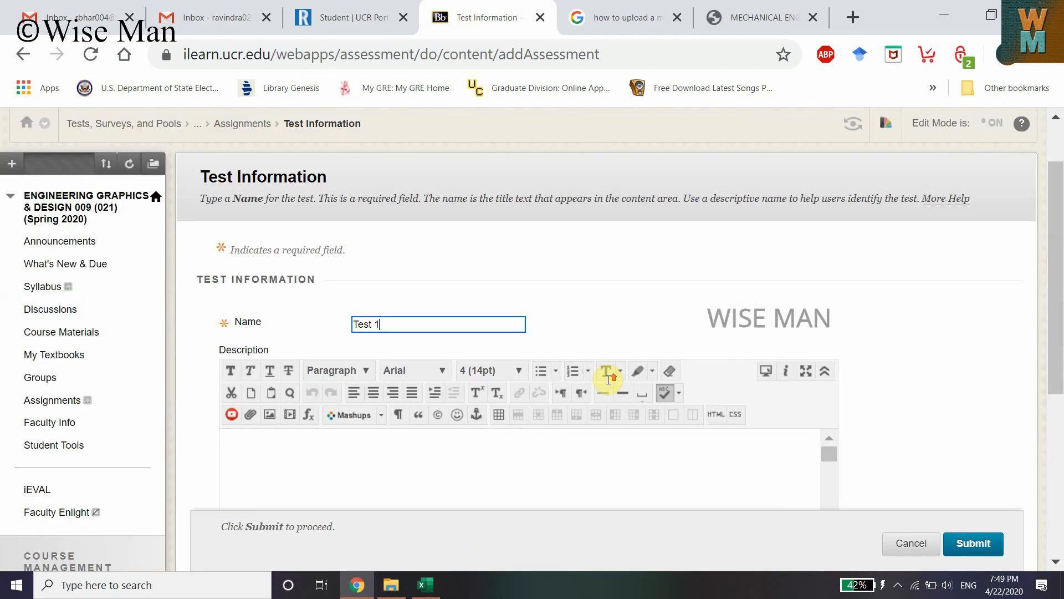
pyautogui.click(316, 450)
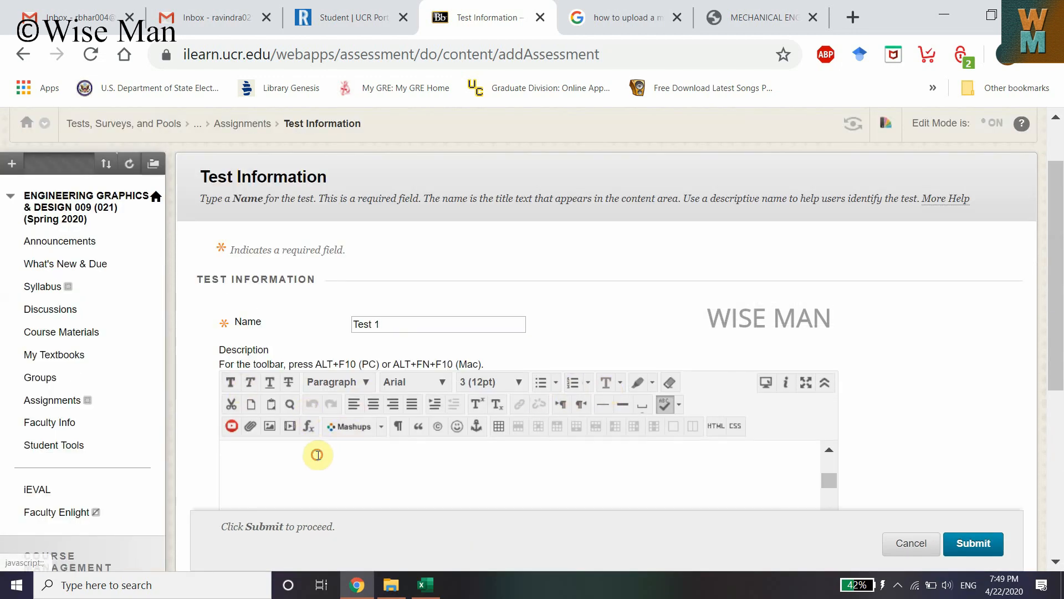
pyautogui.scroll(-4, 378, 437)
pyautogui.click(258, 237)
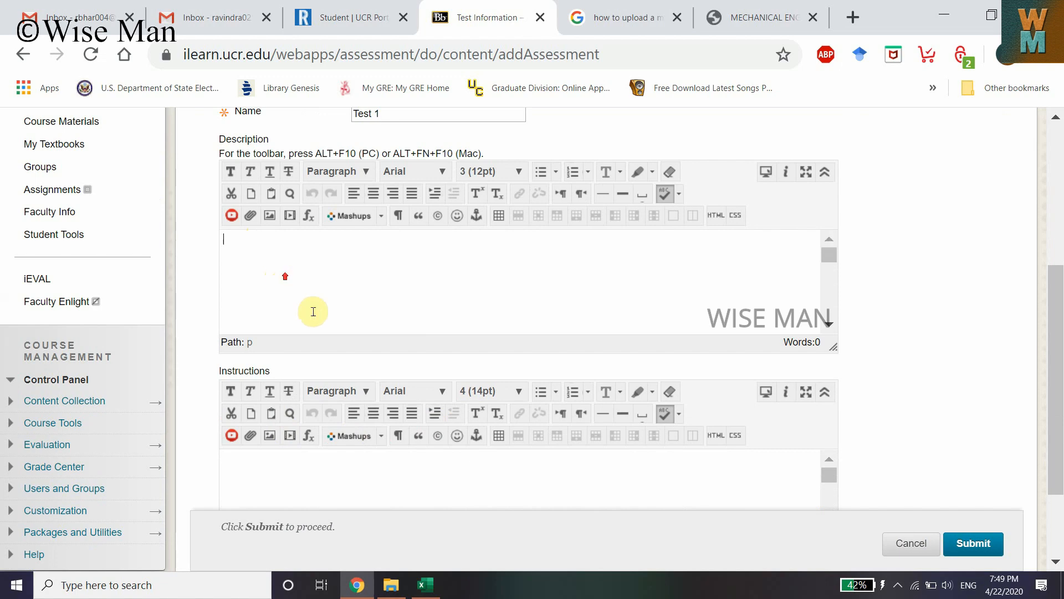
pyautogui.scroll(4, 275, 458)
pyautogui.scroll(-4, 901, 321)
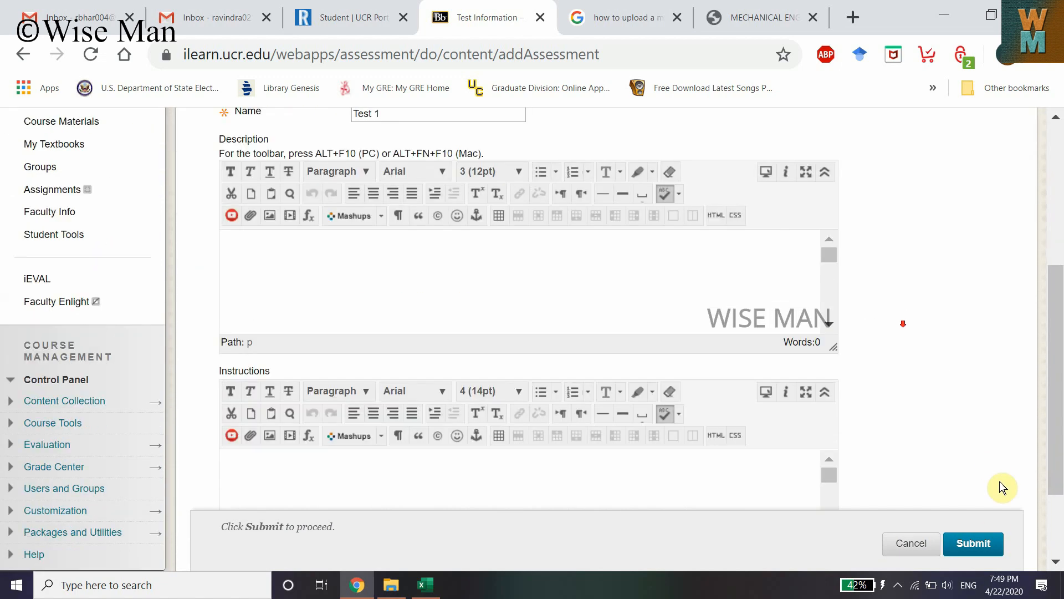
pyautogui.click(974, 542)
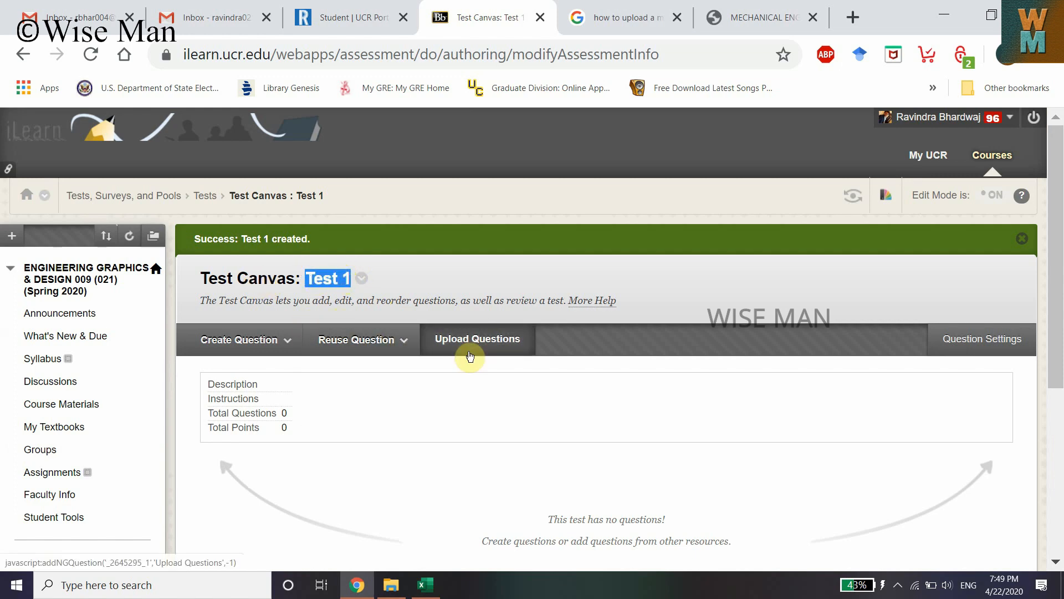
# Open Upload Questions on the Test 1 canvas and set the points per question to 1
pyautogui.scroll(-4, 485, 302)
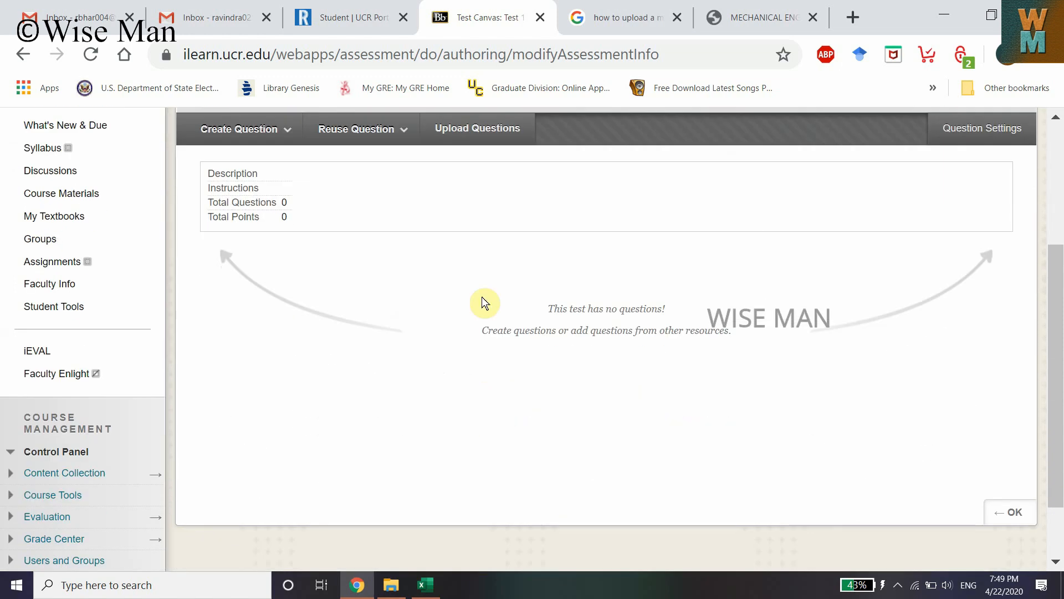
pyautogui.scroll(2, 488, 292)
pyautogui.click(478, 248)
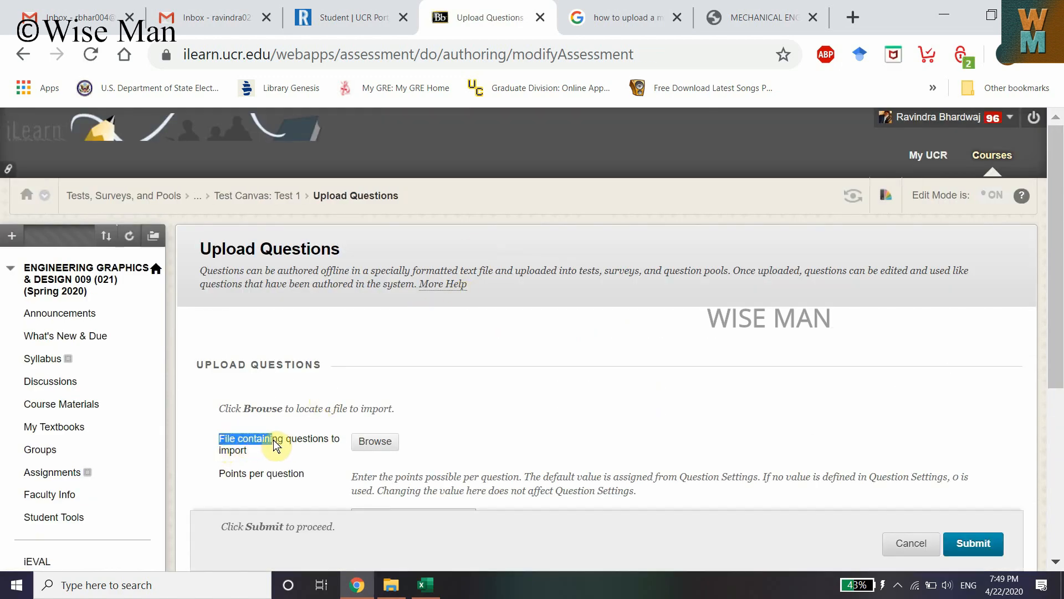
pyautogui.scroll(-2, 317, 441)
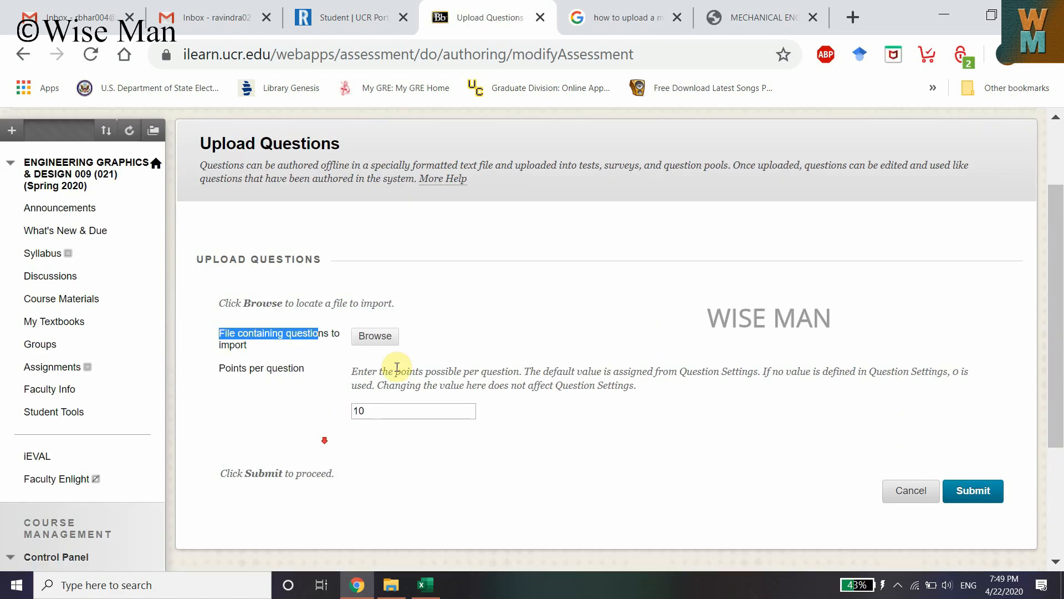
pyautogui.click(375, 410)
pyautogui.moveTo(376, 409); pyautogui.dragTo(337, 415)
pyautogui.write('1')
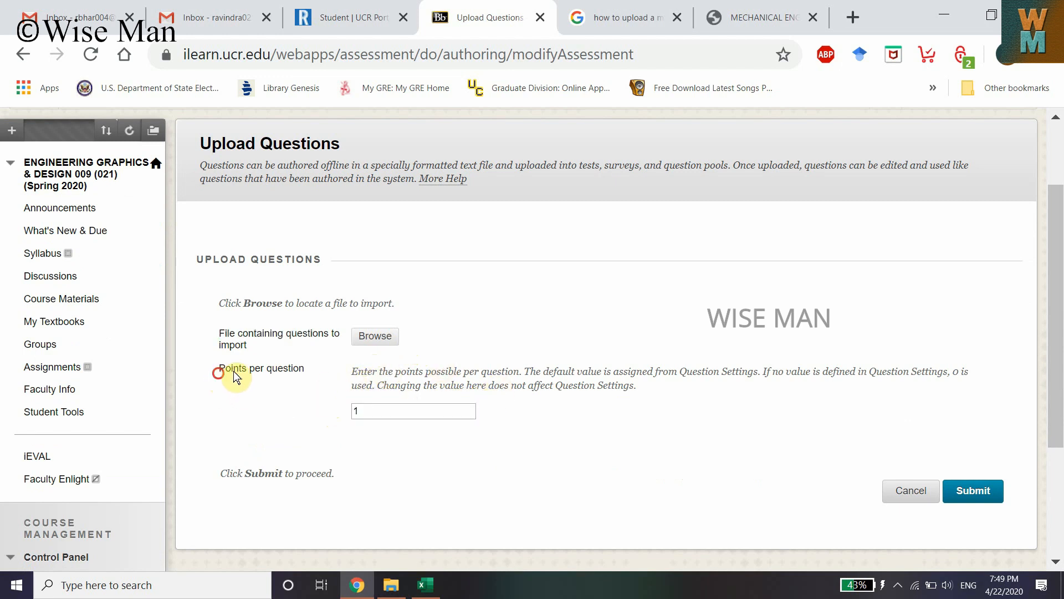
# Attach Book1.txt from Documents as the questions file and submit the upload
pyautogui.click(375, 336)
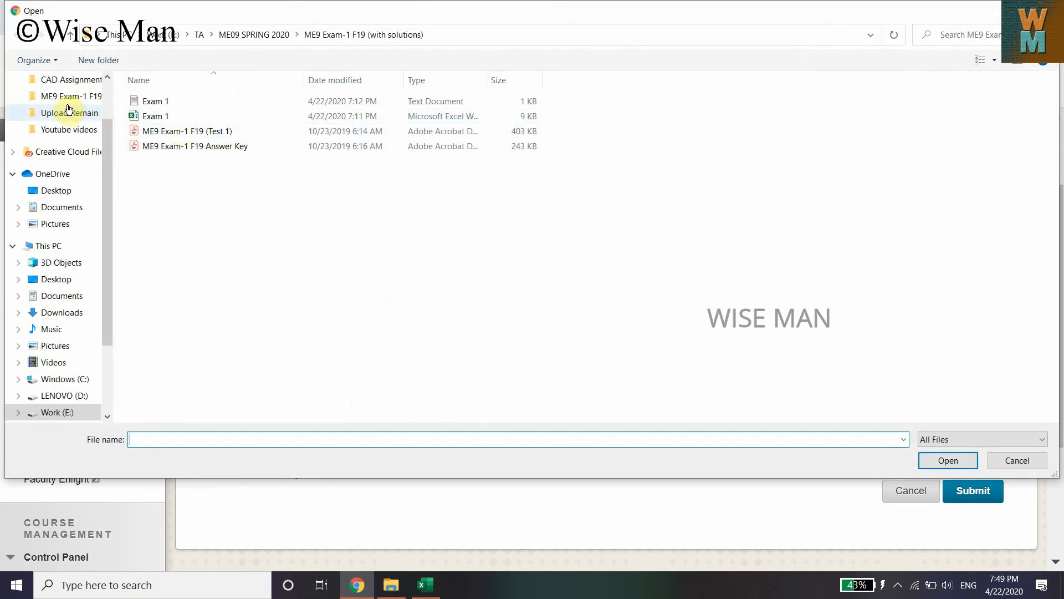
pyautogui.click(62, 208)
pyautogui.doubleClick(162, 235)
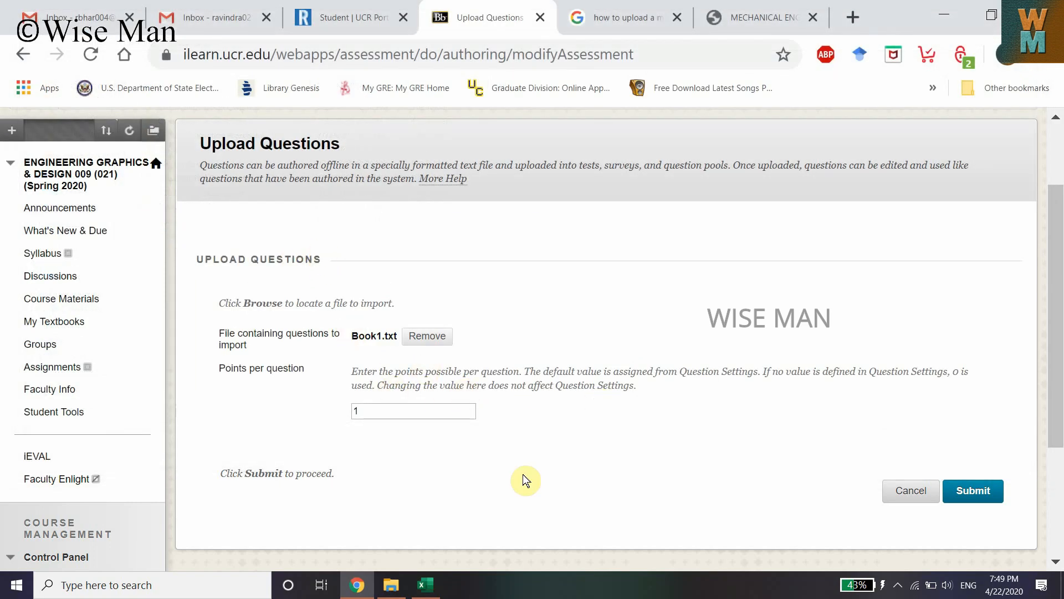
pyautogui.click(973, 494)
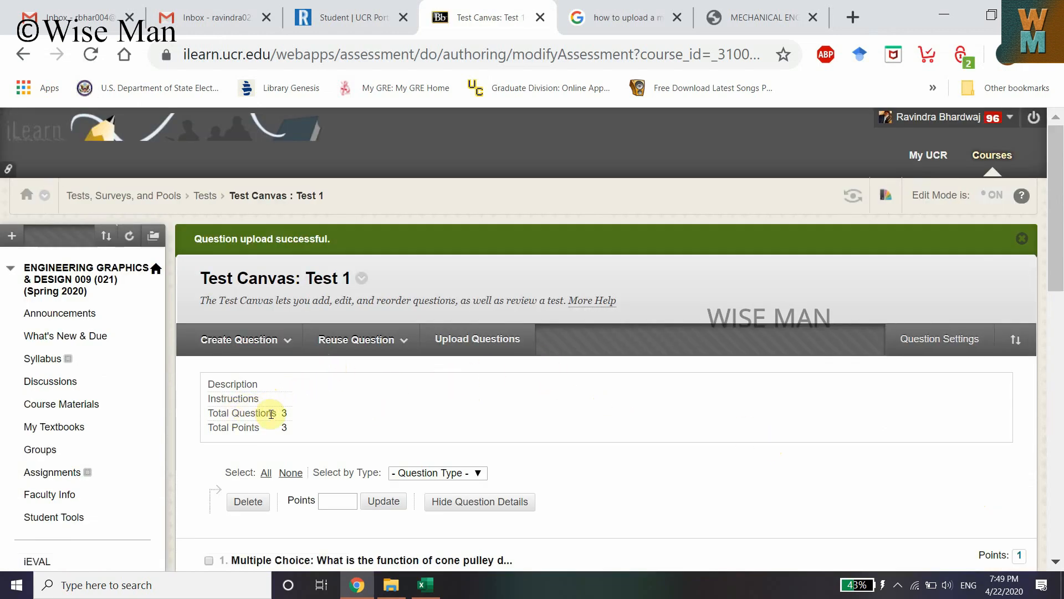
# Review the uploaded questions and their marked correct answers on the Test 1 canvas and leave the canvas
pyautogui.moveTo(272, 412); pyautogui.dragTo(387, 447)
pyautogui.scroll(-2, 387, 448)
pyautogui.click(414, 368)
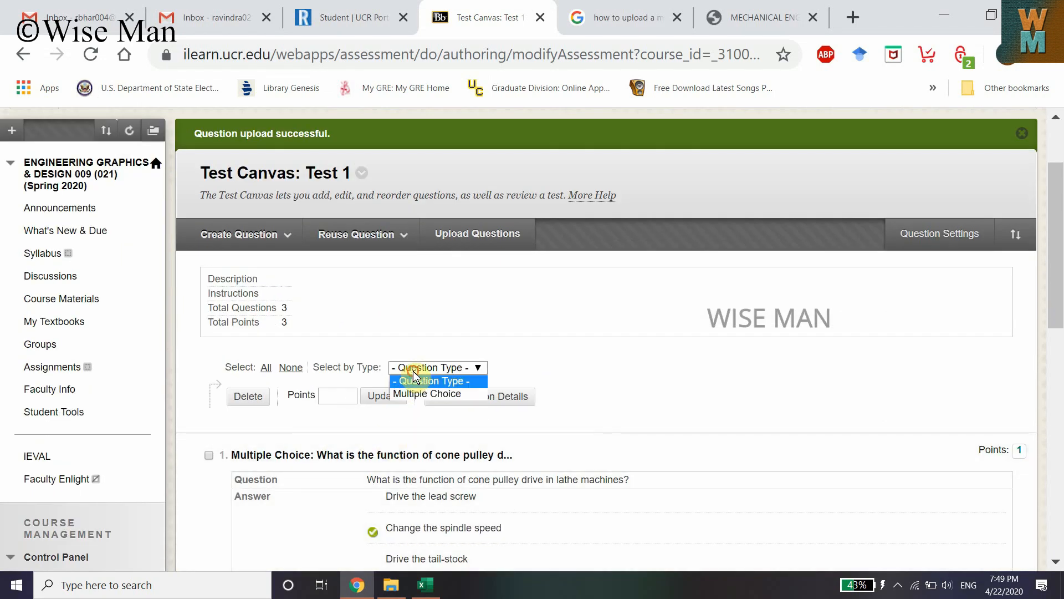
pyautogui.click(588, 362)
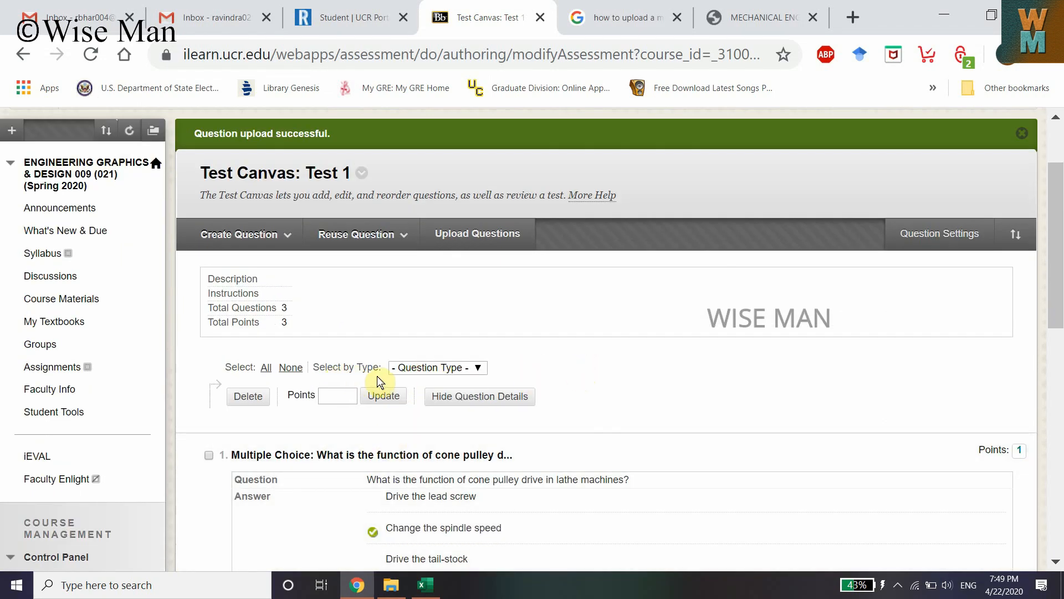
pyautogui.scroll(-2, 438, 402)
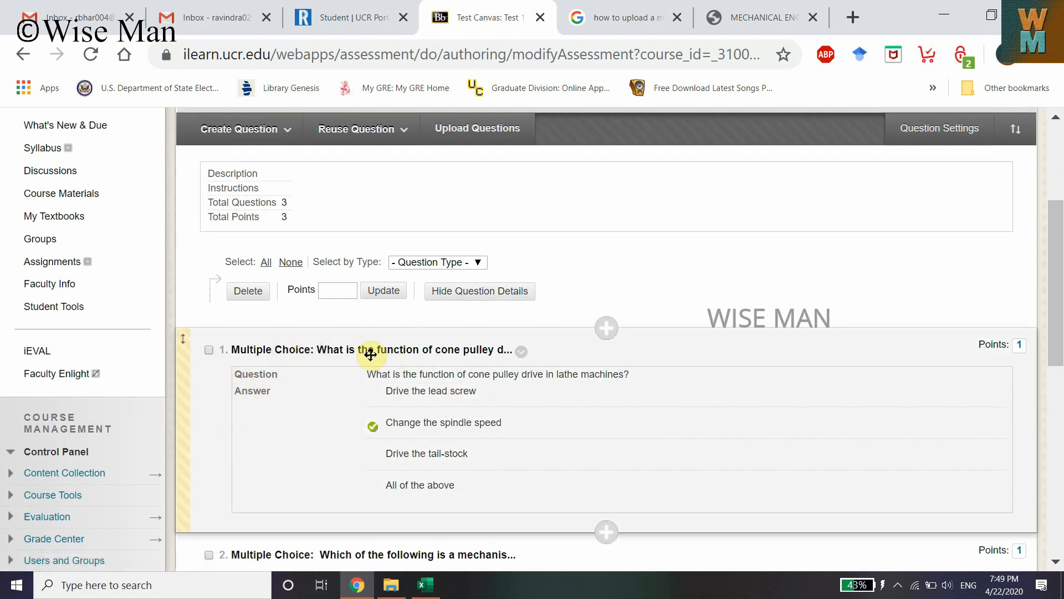
pyautogui.scroll(-8, 393, 430)
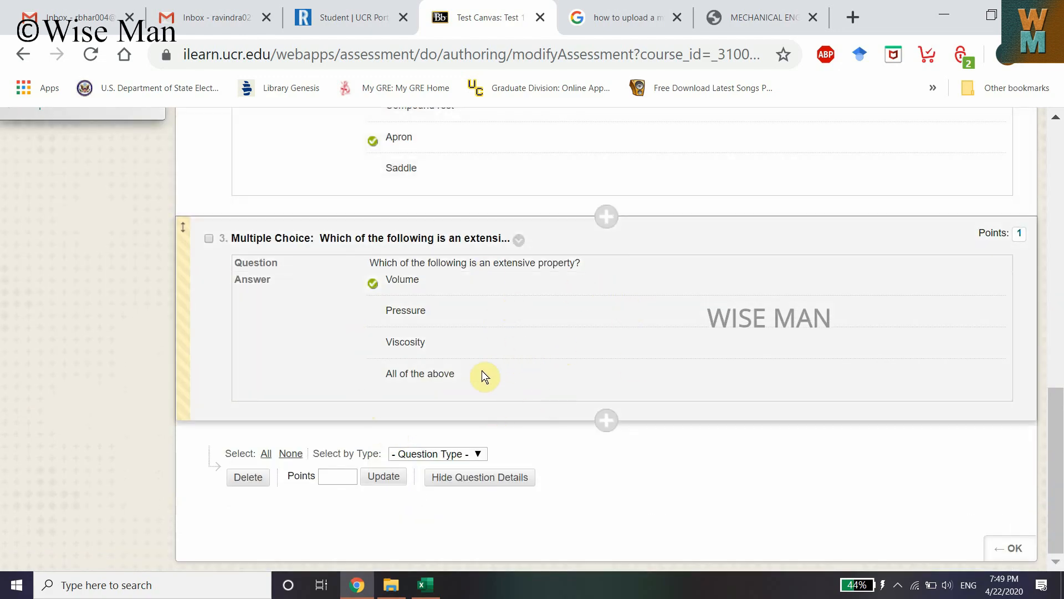
pyautogui.scroll(10, 601, 305)
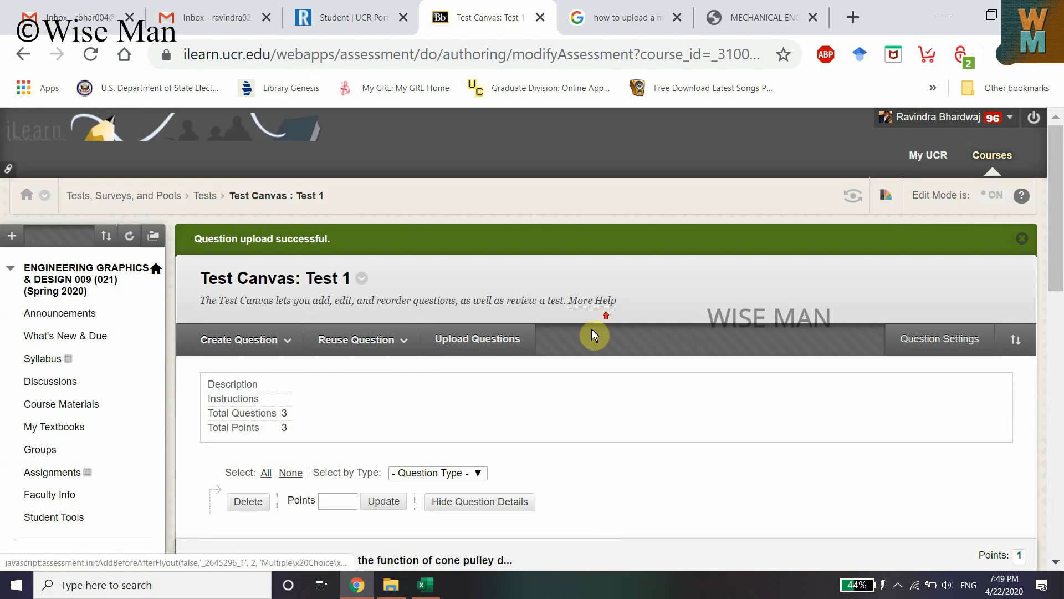
pyautogui.scroll(-10, 599, 344)
pyautogui.click(1009, 548)
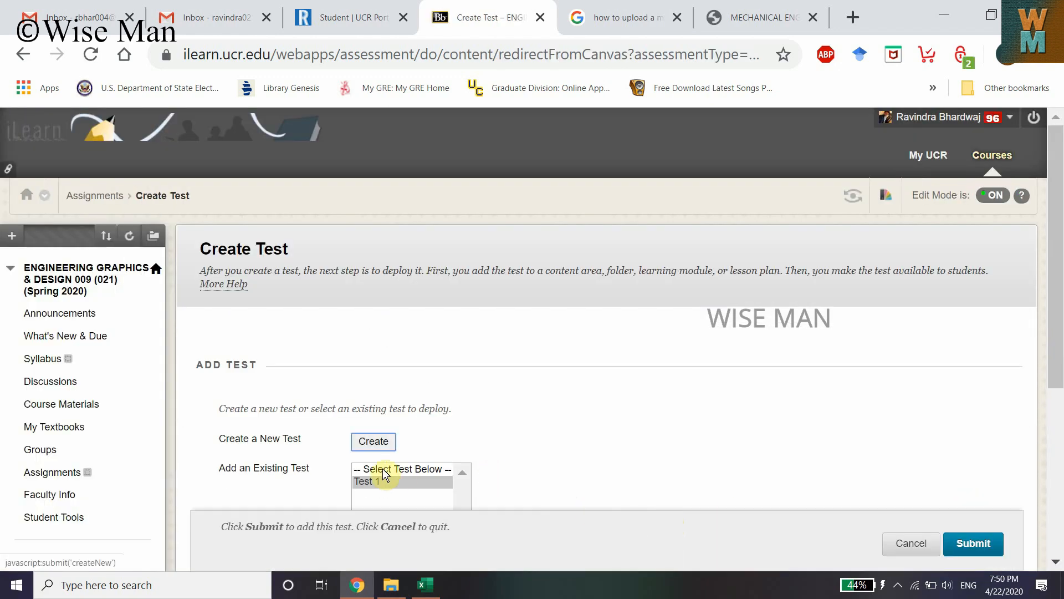
# Select Test 1 as the existing test to deploy and submit the selection
pyautogui.click(374, 482)
pyautogui.scroll(-3, 460, 446)
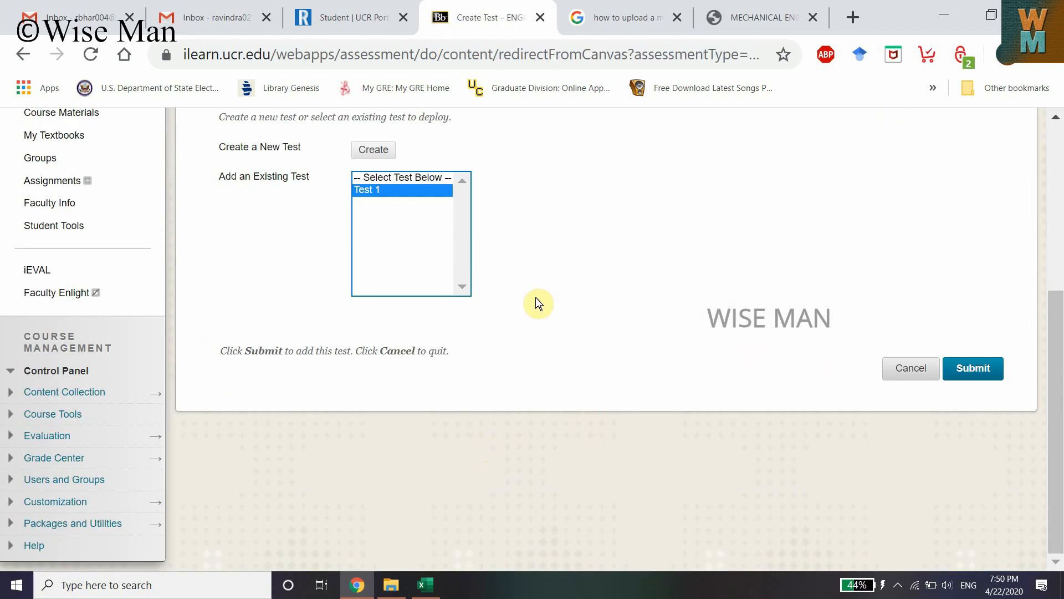
pyautogui.click(950, 469)
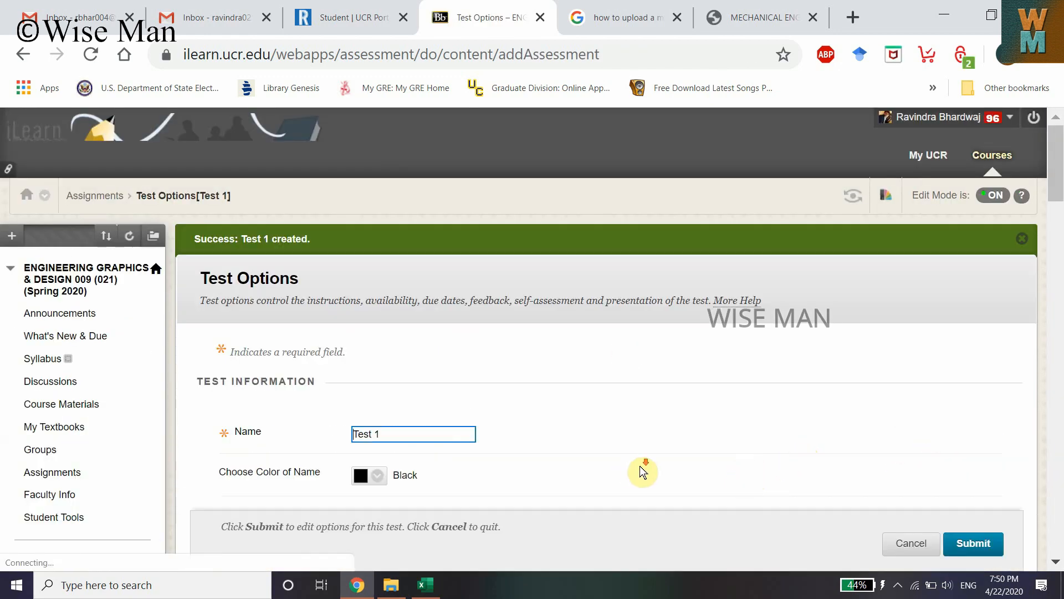
# Browse the test information and test availability settings on the Test Options page
pyautogui.scroll(-3, 554, 444)
pyautogui.scroll(-9, 475, 410)
pyautogui.scroll(8, 428, 373)
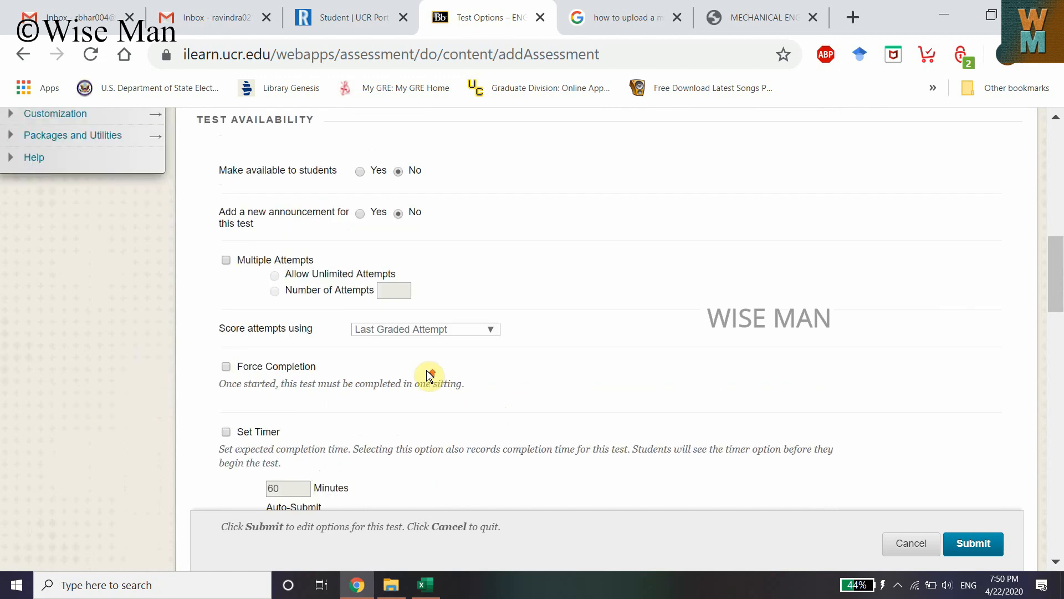
pyautogui.scroll(6, 471, 338)
pyautogui.scroll(-2, 443, 340)
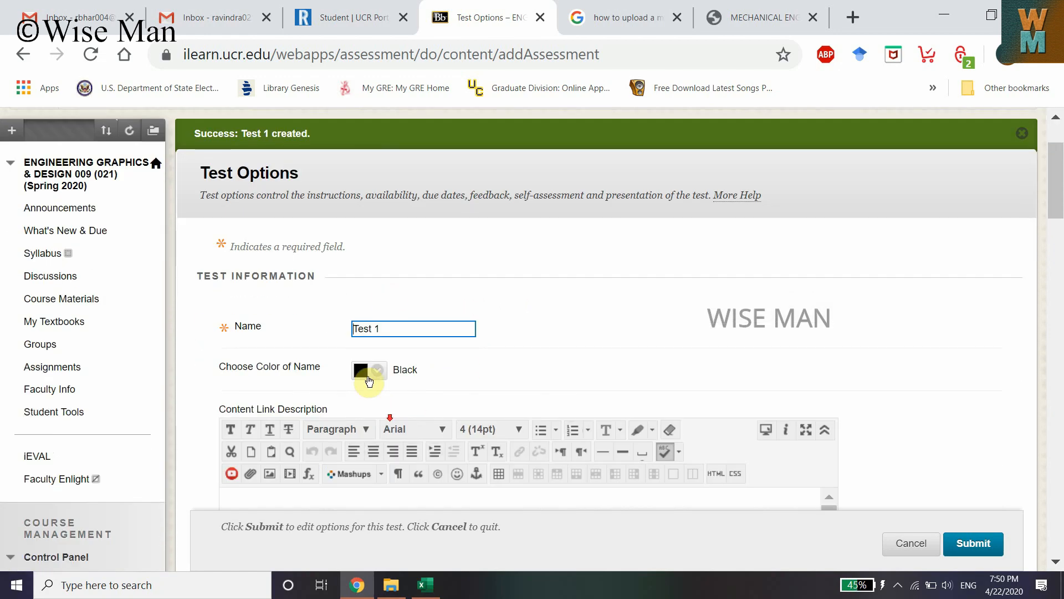
pyautogui.scroll(-2, 397, 397)
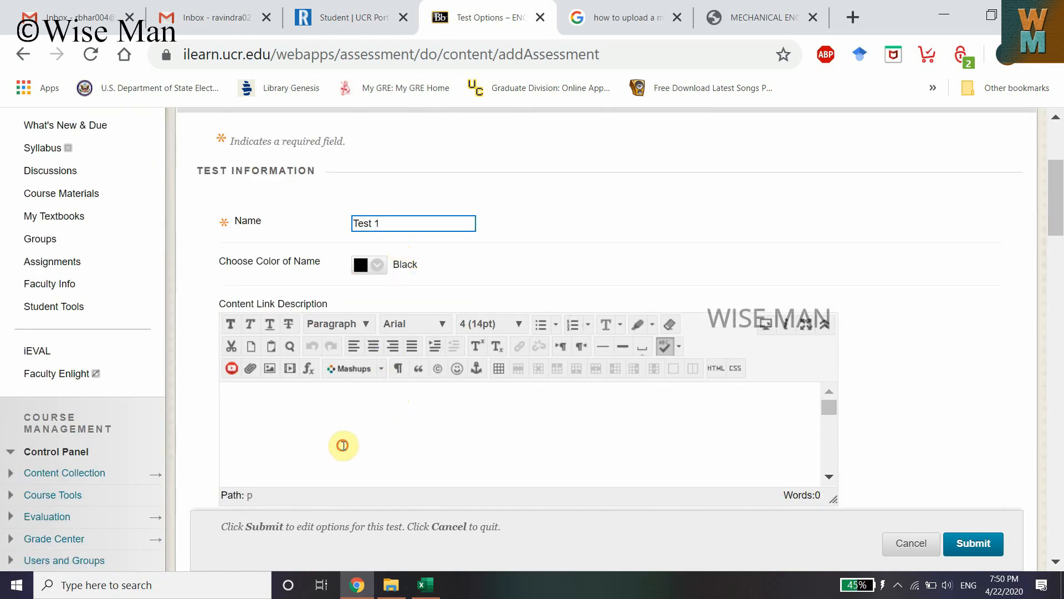
pyautogui.click(342, 446)
pyautogui.scroll(-5, 350, 358)
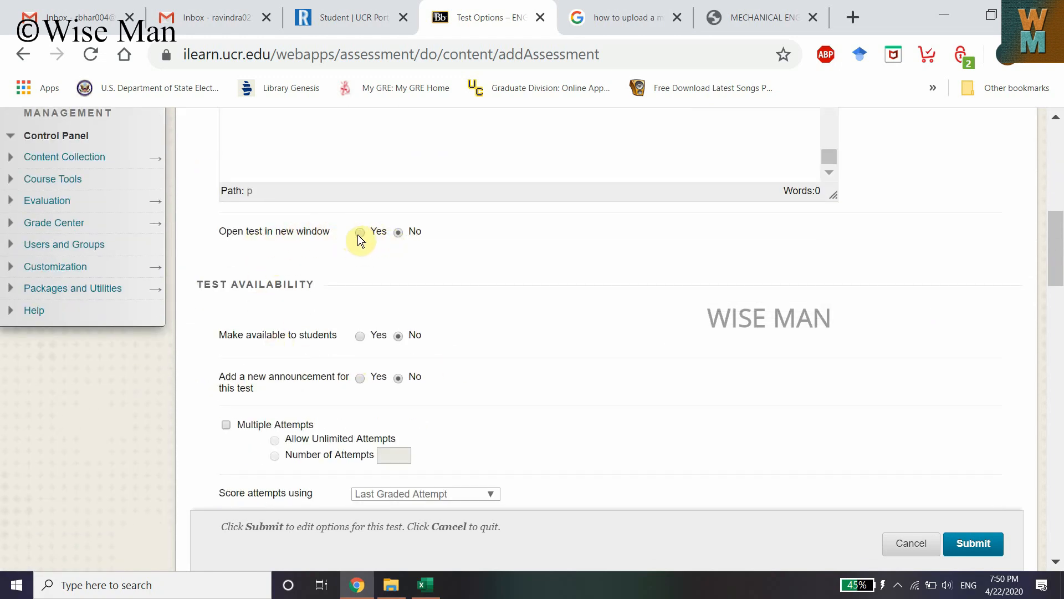
pyautogui.click(397, 232)
pyautogui.click(360, 336)
pyautogui.click(355, 378)
pyautogui.scroll(-2, 370, 294)
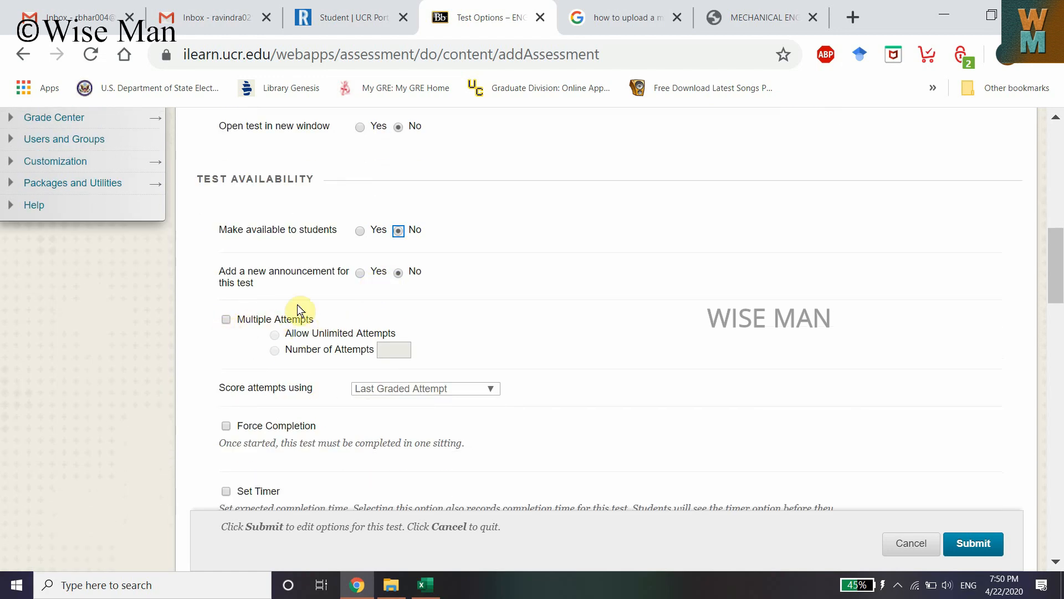
pyautogui.scroll(-4, 232, 362)
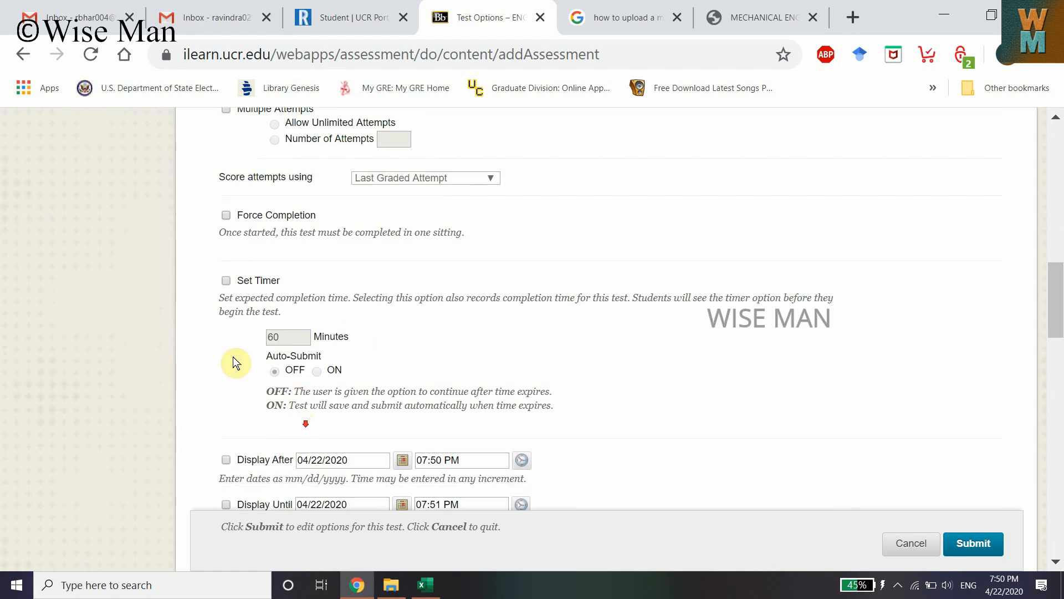
# Submit the Test 1 options, leaving the timer off and the other settings at their defaults
pyautogui.click(226, 282)
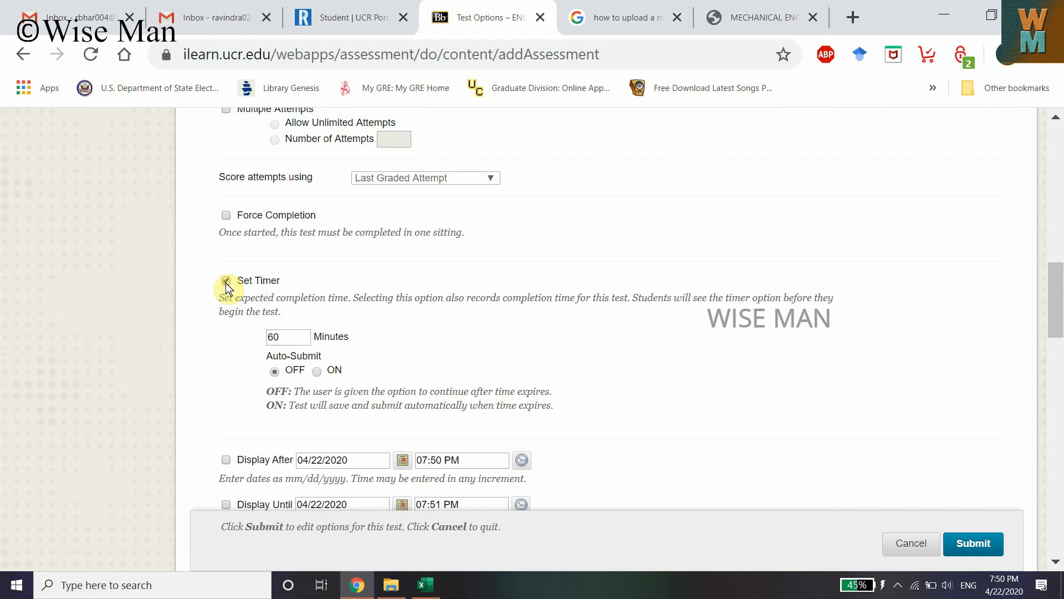
pyautogui.click(225, 281)
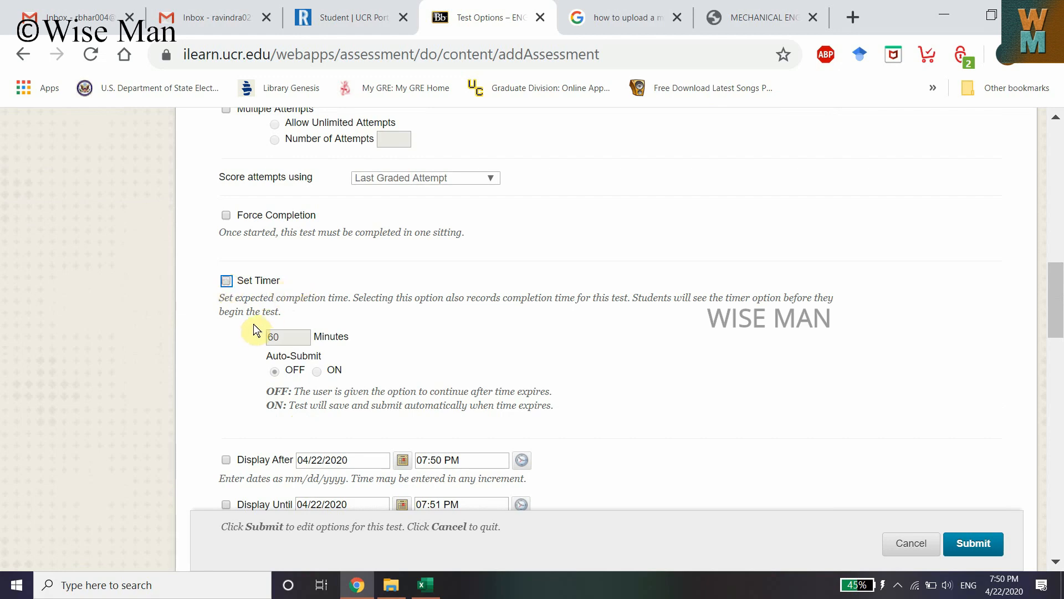
pyautogui.scroll(-2, 330, 445)
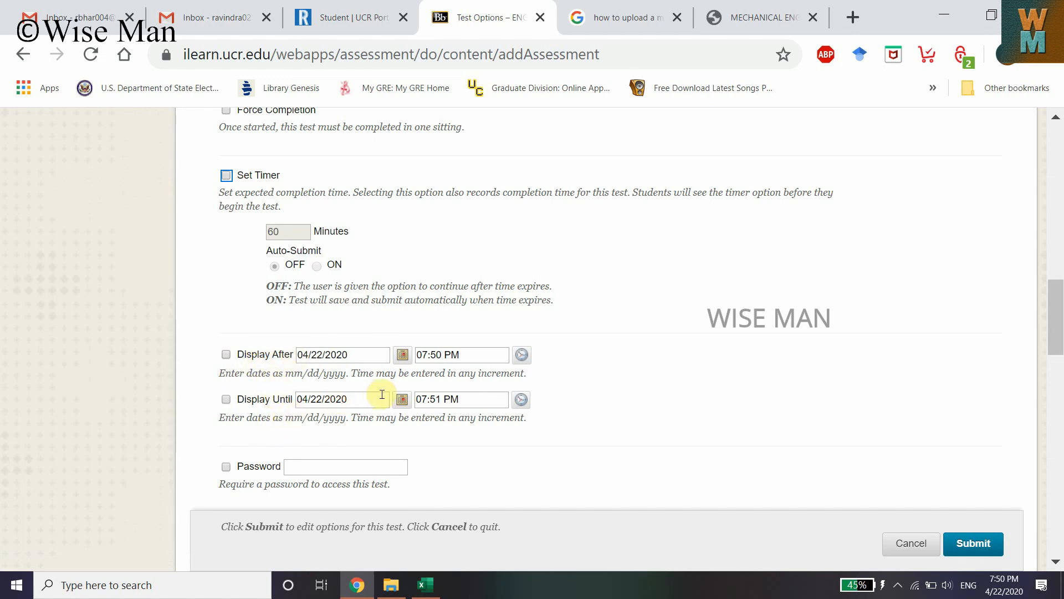
pyautogui.scroll(-4, 382, 395)
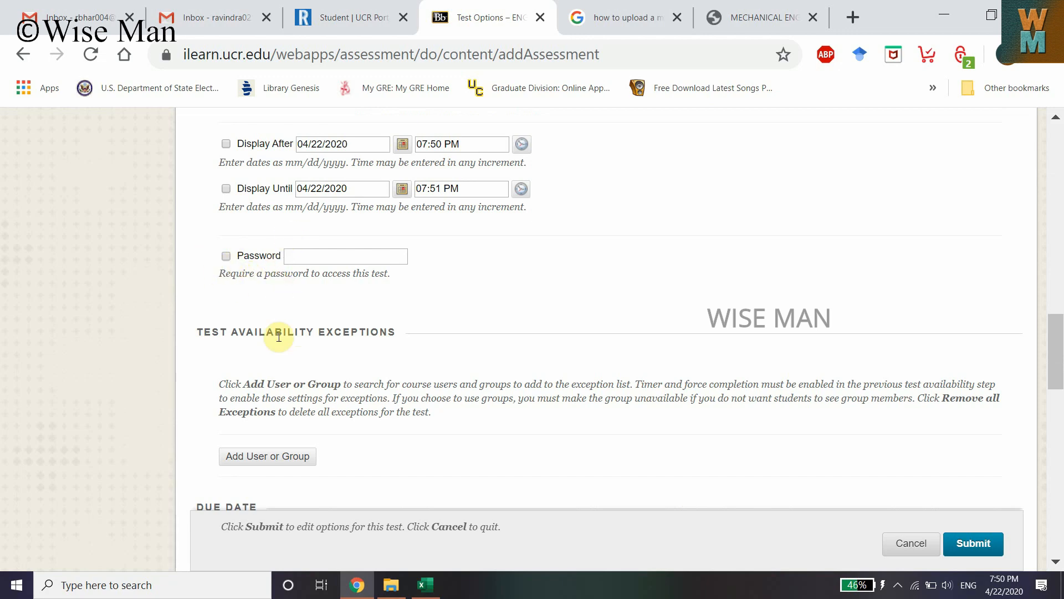
pyautogui.scroll(-8, 283, 344)
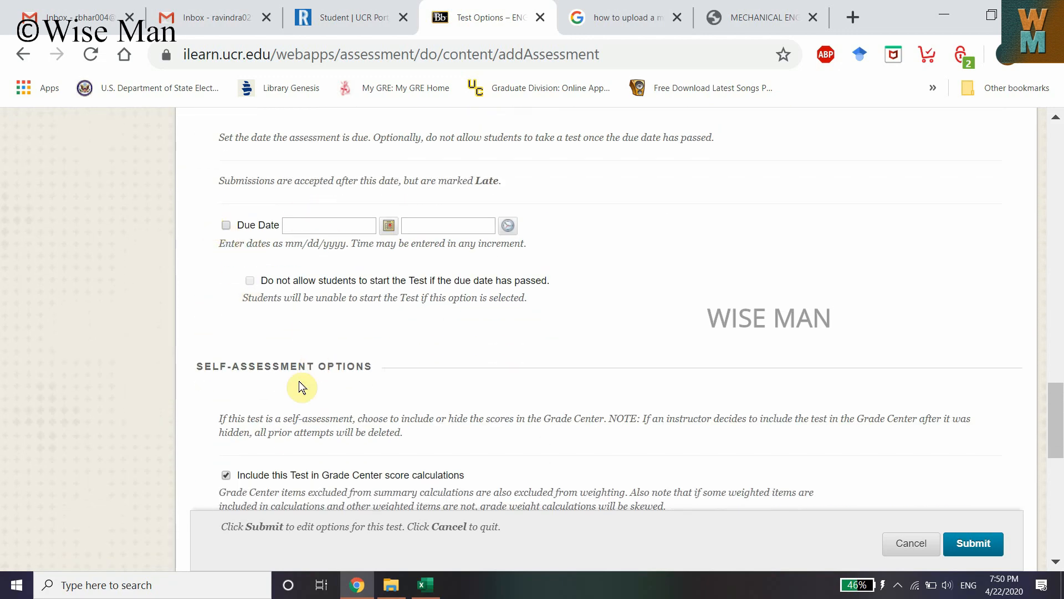
pyautogui.scroll(-9, 299, 381)
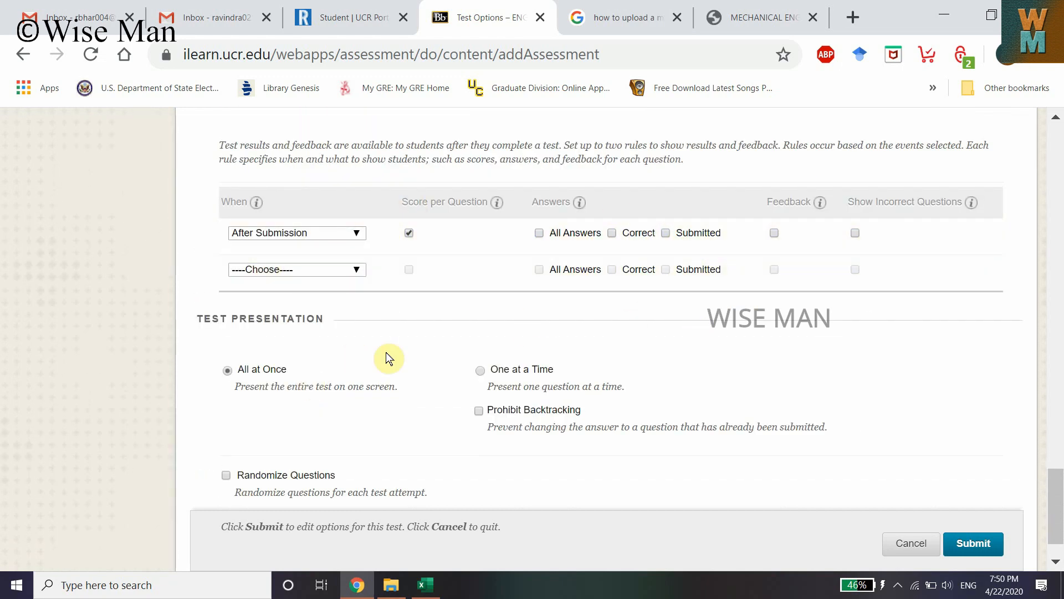
pyautogui.scroll(-1, 388, 357)
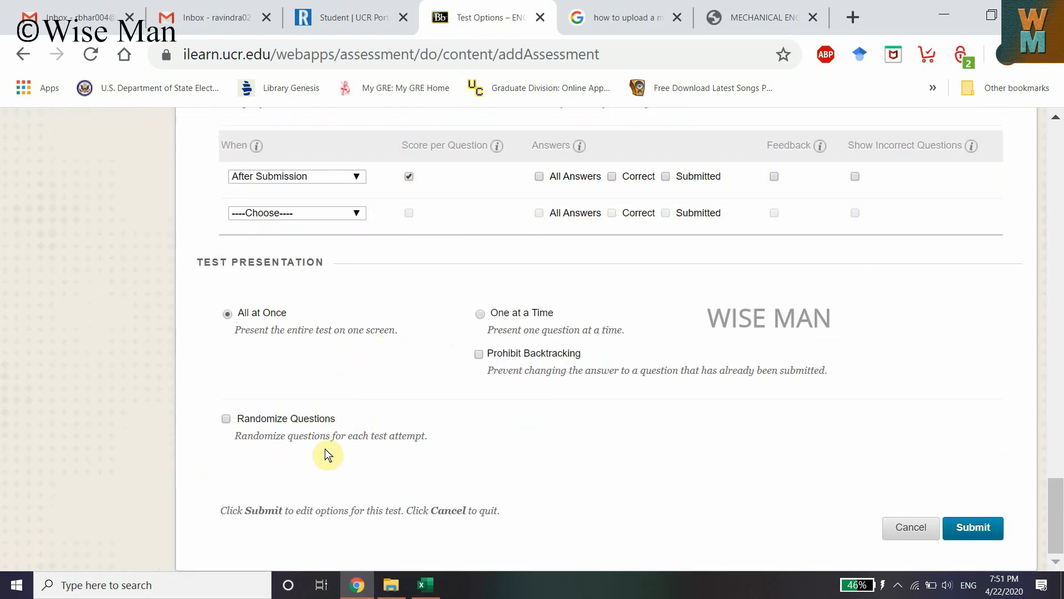
pyautogui.click(986, 531)
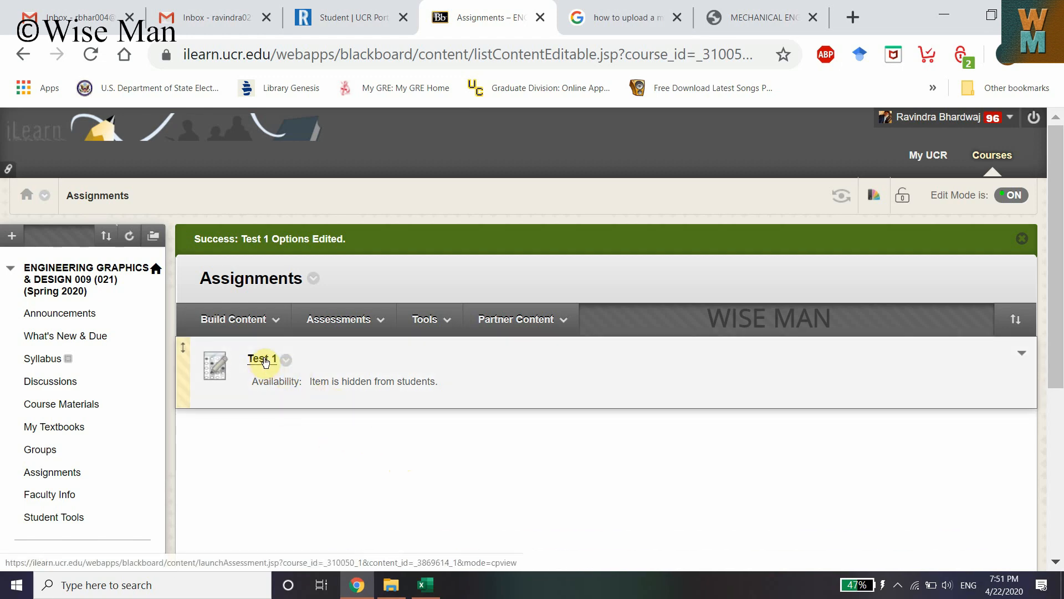
# Open Test 1 from the Assignments page in preview and read the first question
pyautogui.click(263, 359)
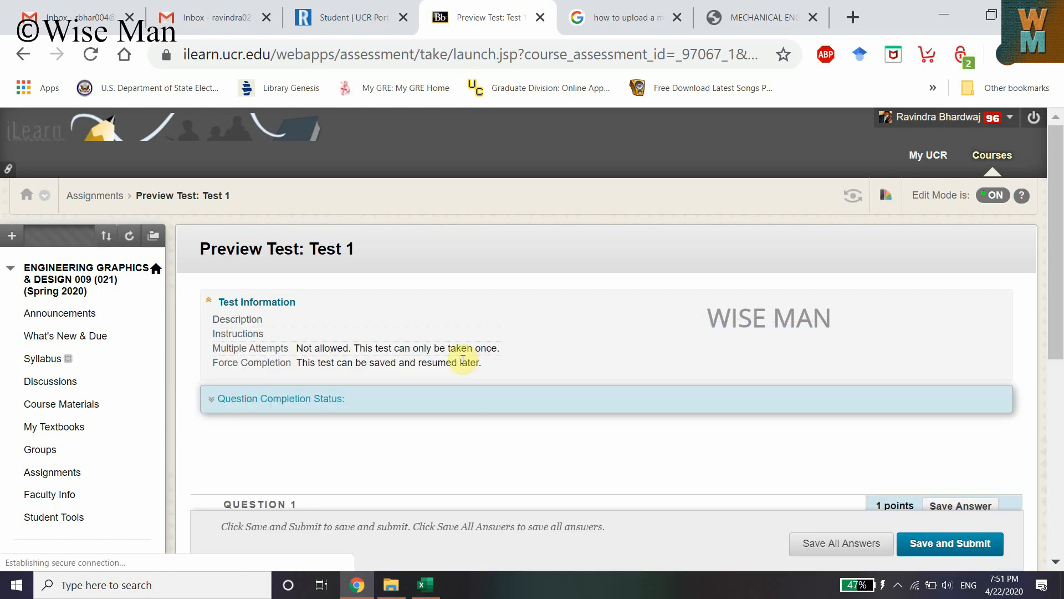
pyautogui.scroll(-2, 297, 328)
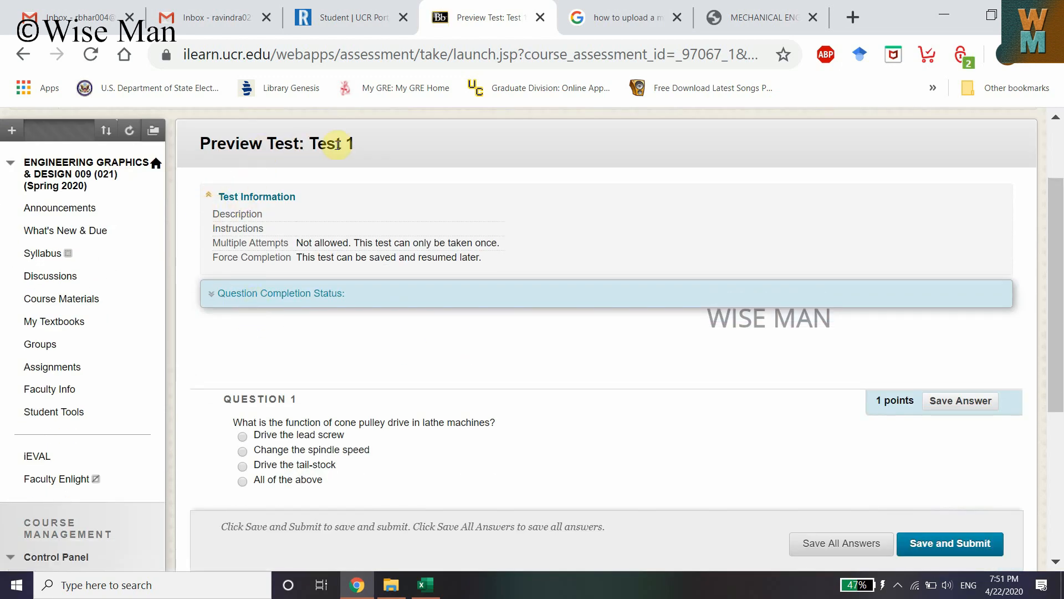
pyautogui.scroll(-2, 281, 434)
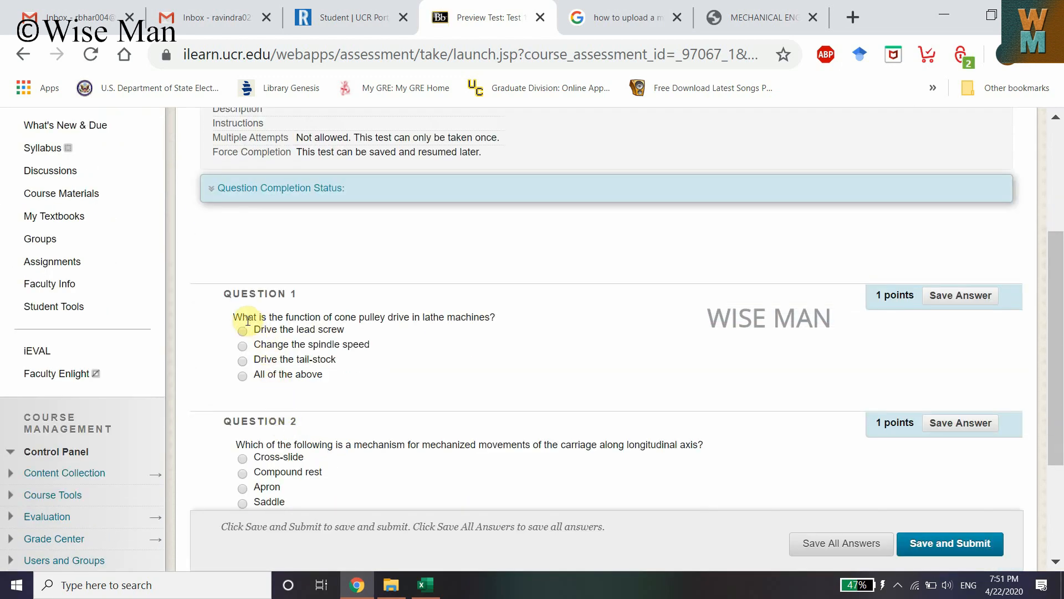
pyautogui.moveTo(268, 316); pyautogui.dragTo(488, 316)
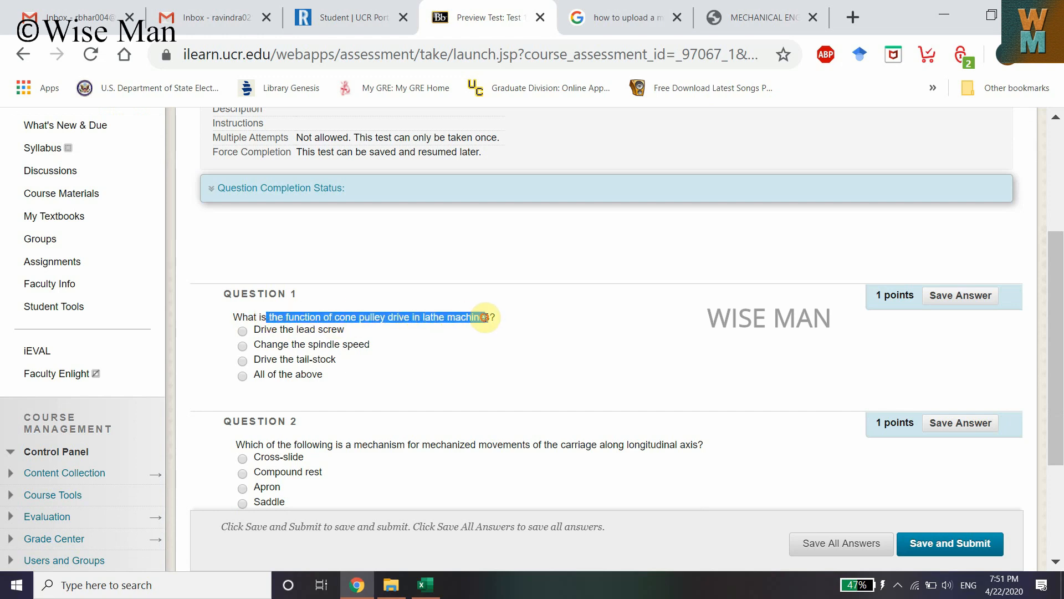
pyautogui.scroll(-1, 406, 388)
pyautogui.scroll(-3, 406, 388)
pyautogui.scroll(3, 388, 391)
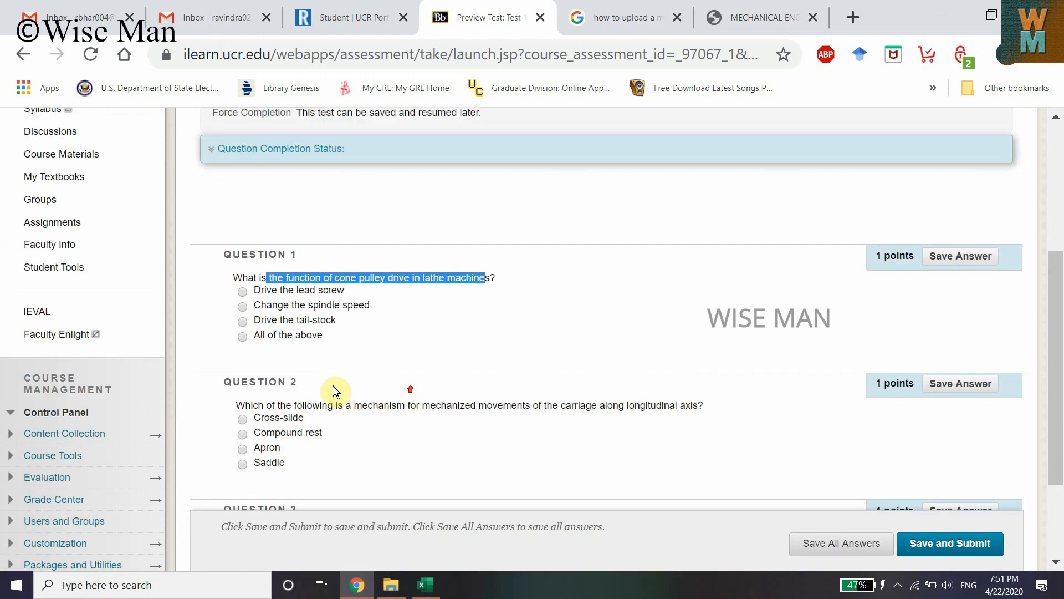
# Answer the preview questions with Change the spindle speed, Compound rest and Pressure, and submit the test
pyautogui.click(296, 273)
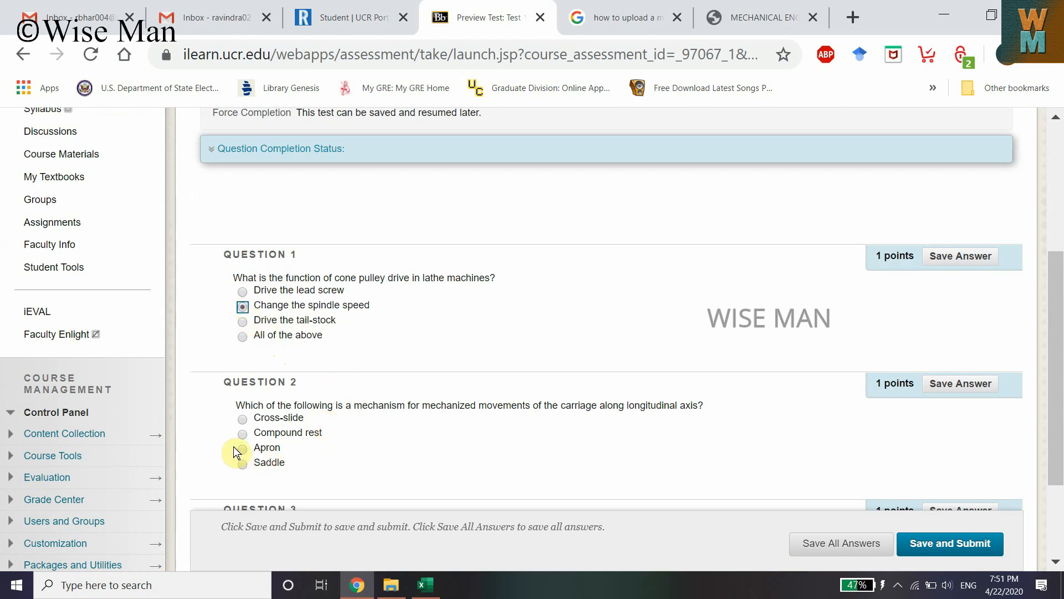
pyautogui.click(242, 433)
pyautogui.scroll(-2, 258, 472)
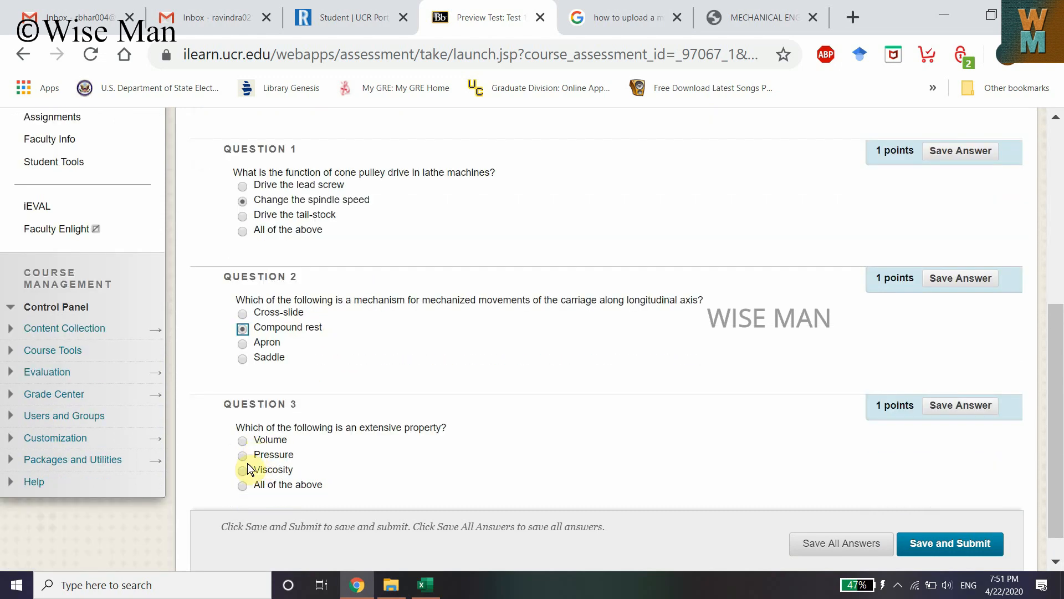
pyautogui.click(242, 455)
pyautogui.click(942, 543)
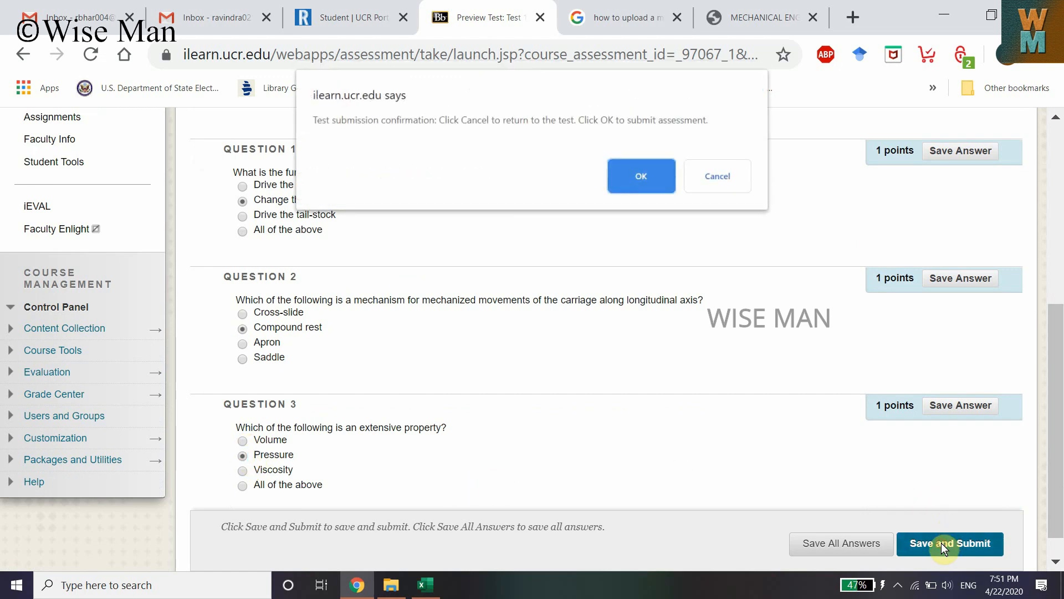
pyautogui.click(632, 175)
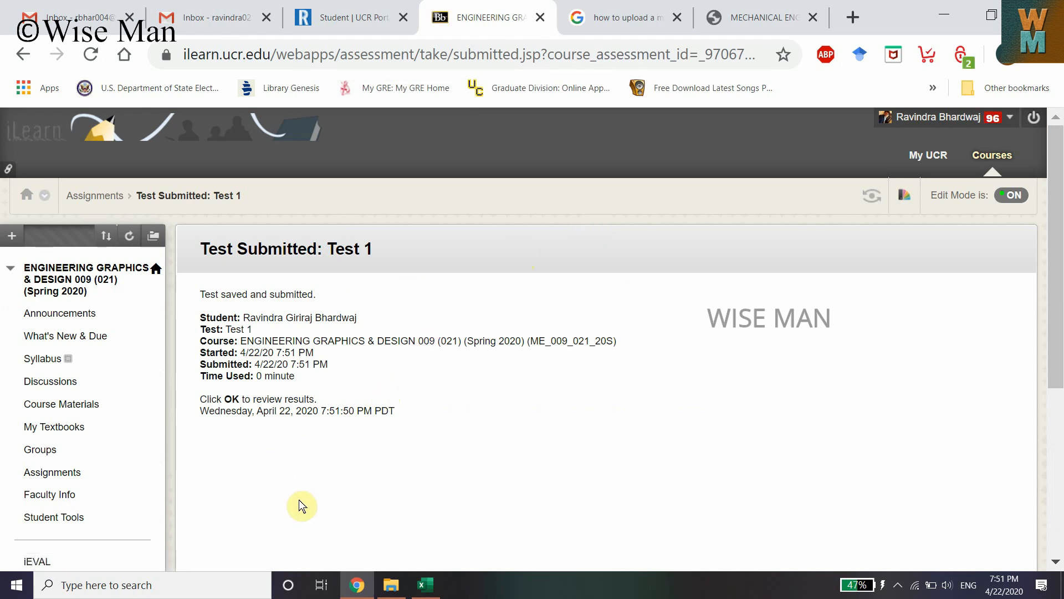
# Examine the test submission summary details
pyautogui.scroll(-5, 603, 423)
pyautogui.scroll(4, 941, 410)
pyautogui.scroll(1, 941, 411)
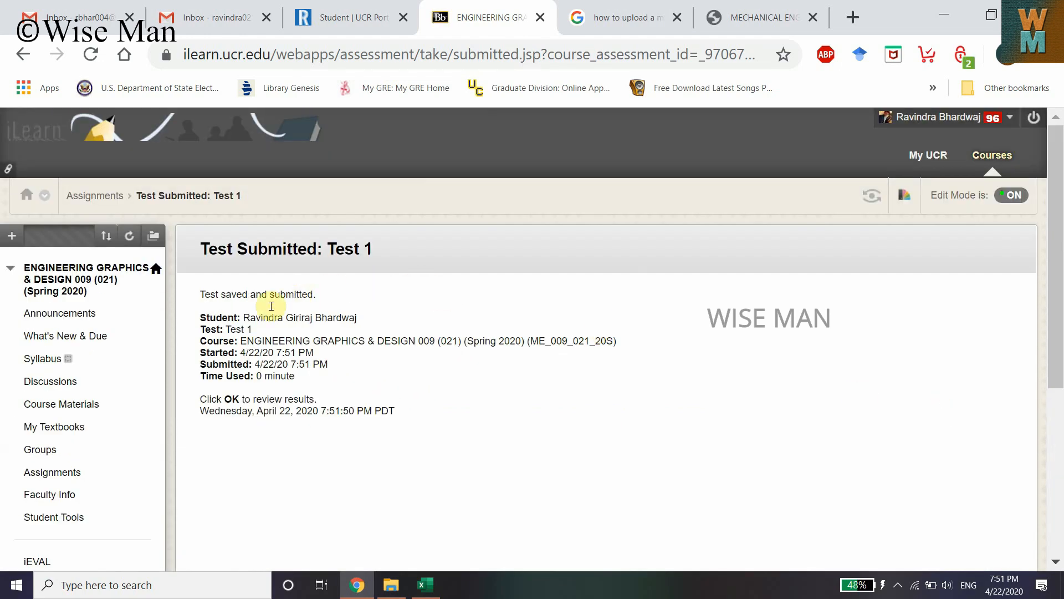
pyautogui.moveTo(219, 294); pyautogui.dragTo(315, 294)
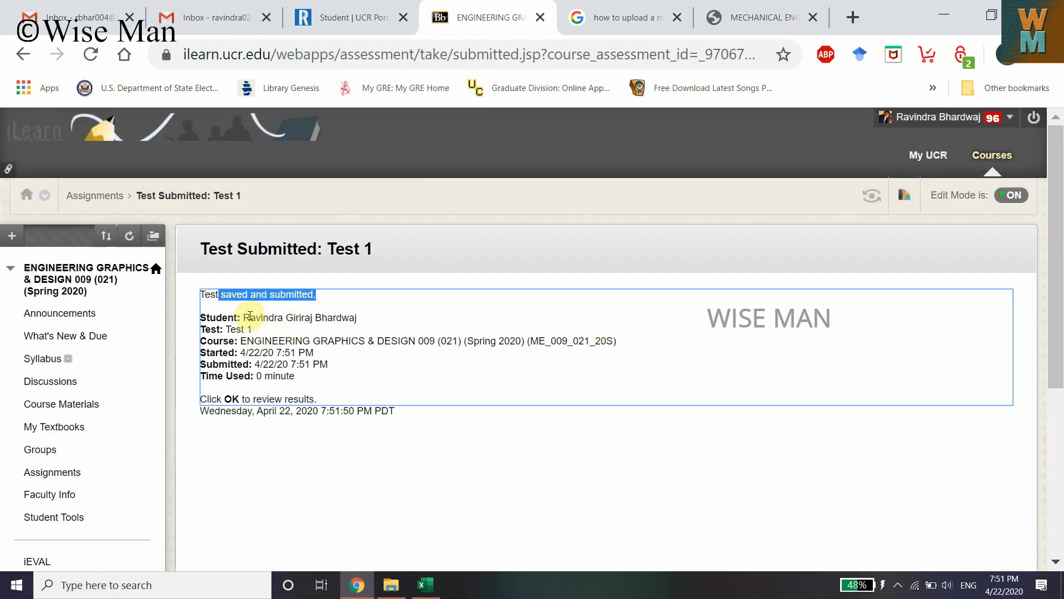
pyautogui.moveTo(243, 317); pyautogui.dragTo(363, 318)
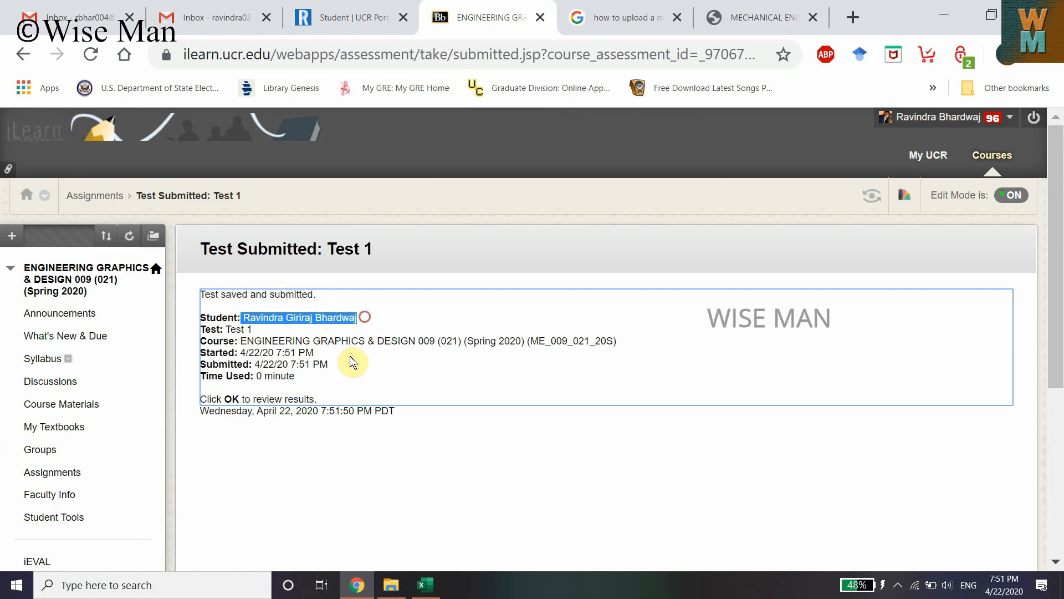
pyautogui.moveTo(240, 340); pyautogui.dragTo(461, 341)
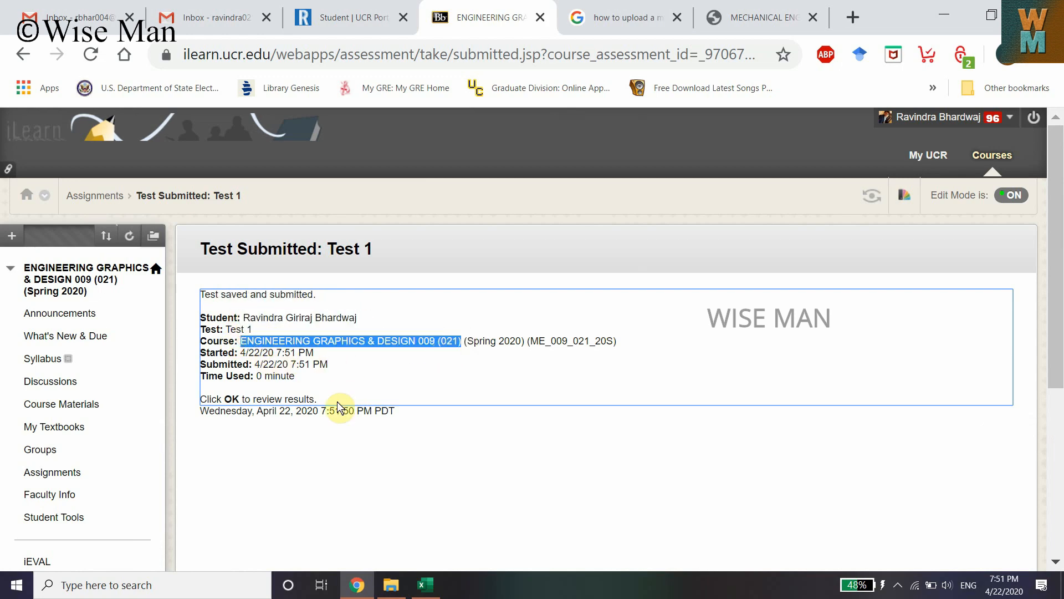
# Open the test results review, examine the attempt score and per-question points, and return to Assignments
pyautogui.scroll(-5, 484, 472)
pyautogui.click(983, 349)
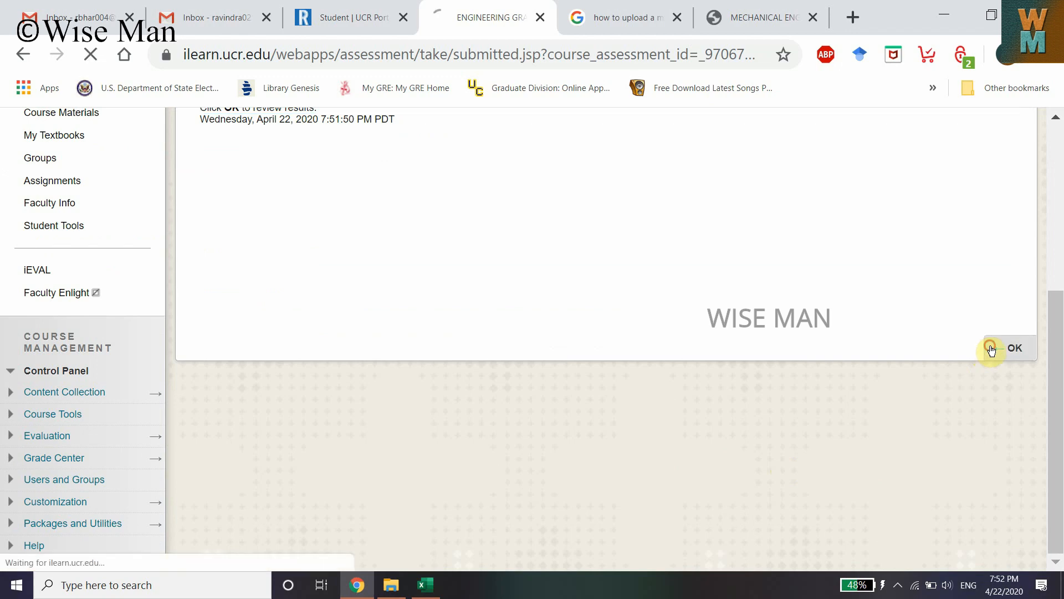
pyautogui.scroll(-1, 501, 411)
pyautogui.scroll(-1, 505, 414)
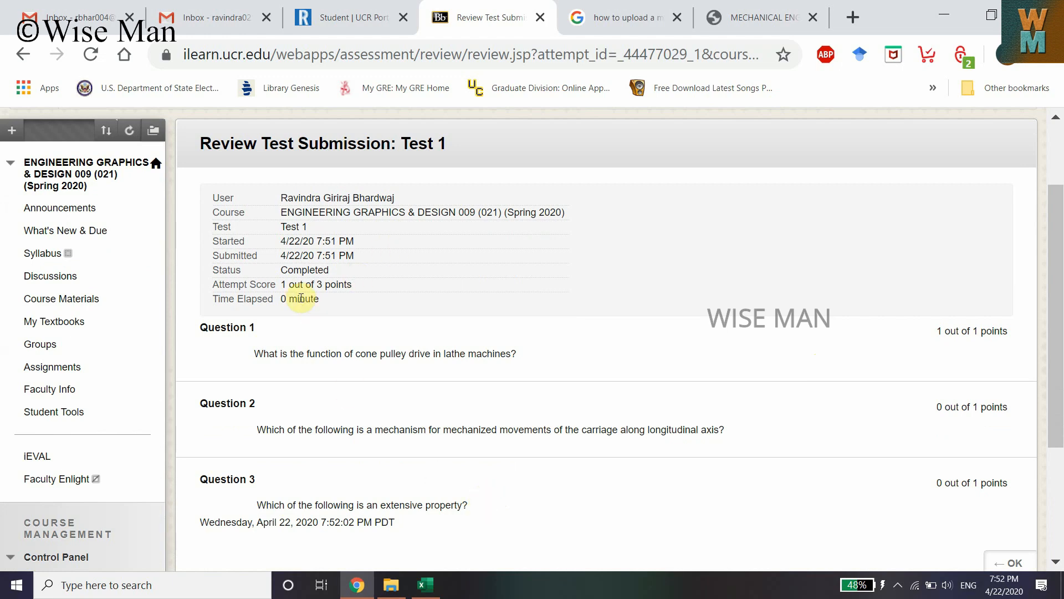
pyautogui.moveTo(282, 284); pyautogui.dragTo(363, 285)
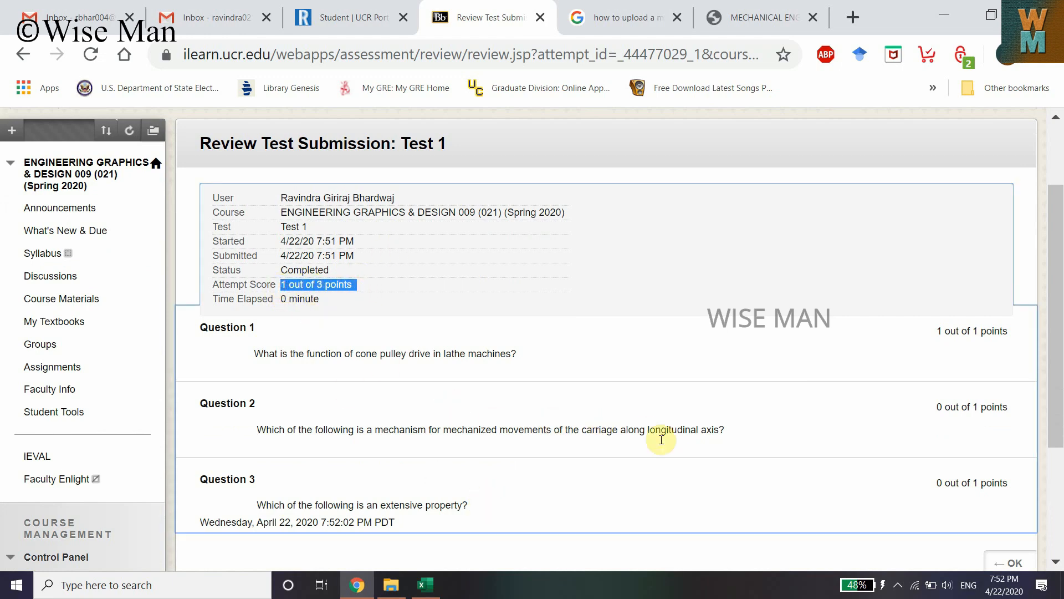
pyautogui.scroll(-2, 673, 429)
pyautogui.click(990, 464)
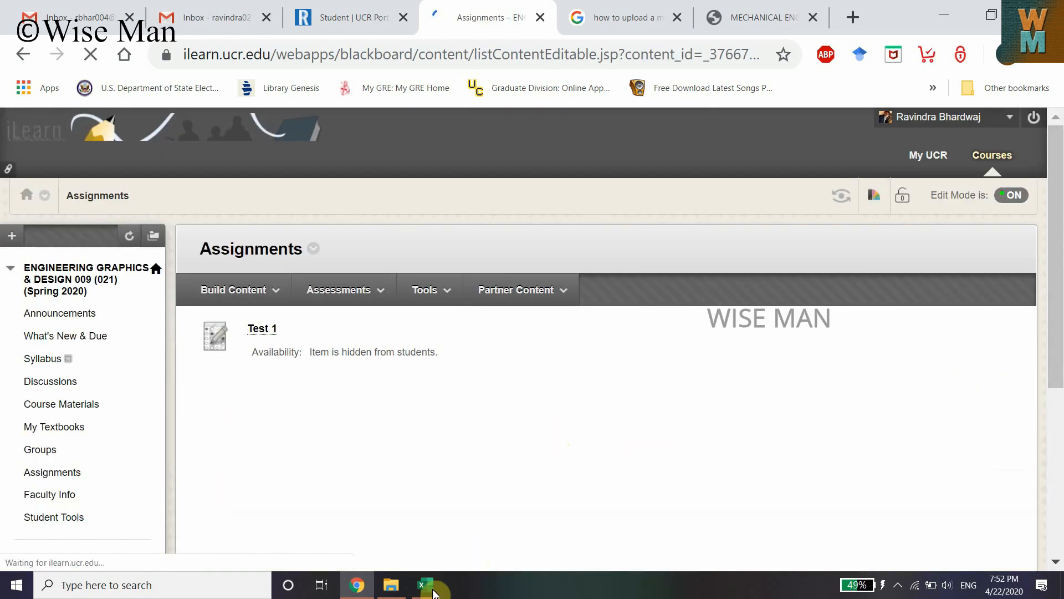
# Glance at the Excel sheet, then start deleting Test 1 from the Assignments page and confirm the prompt
pyautogui.click(433, 591)
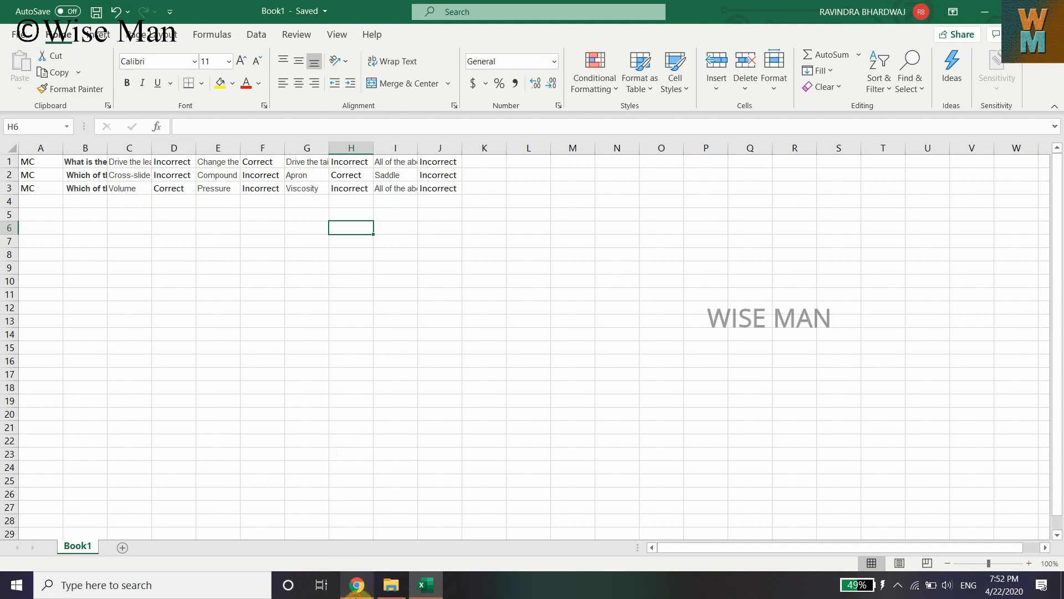
pyautogui.click(358, 584)
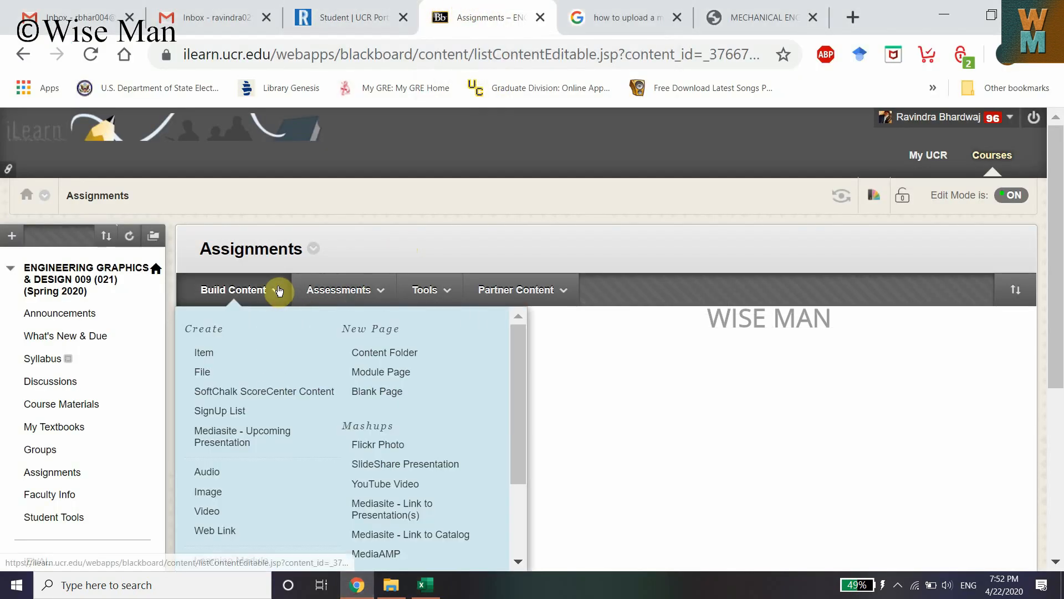
pyautogui.moveTo(340, 288)
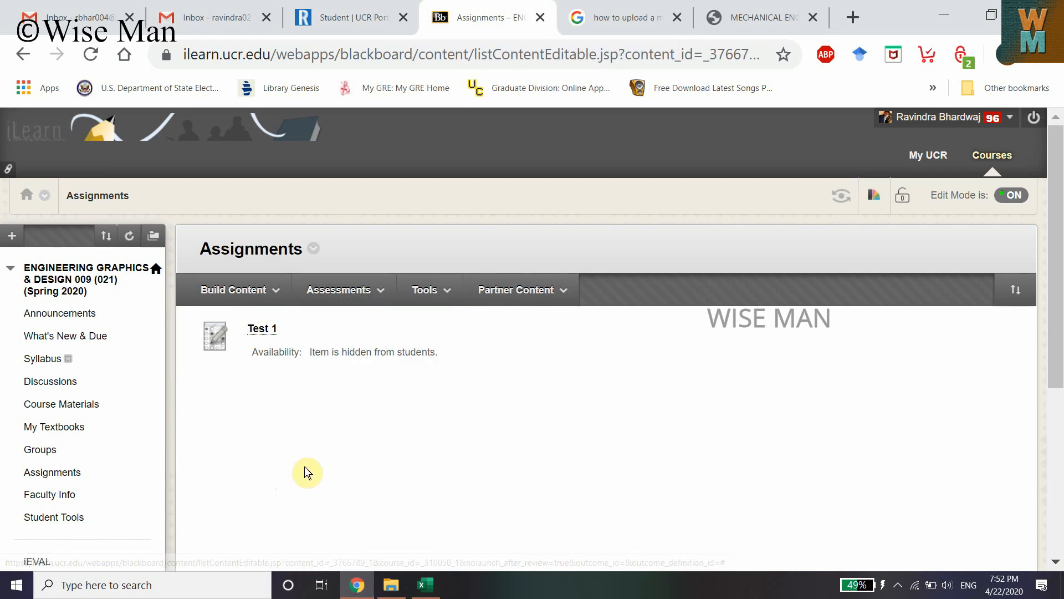
pyautogui.click(286, 333)
pyautogui.click(304, 356)
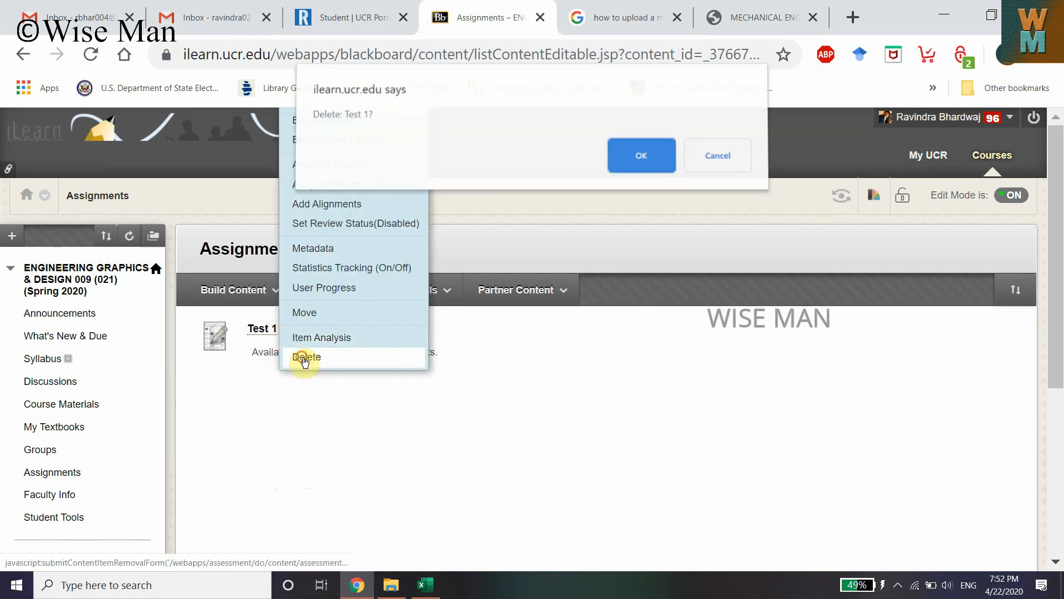
pyautogui.click(641, 164)
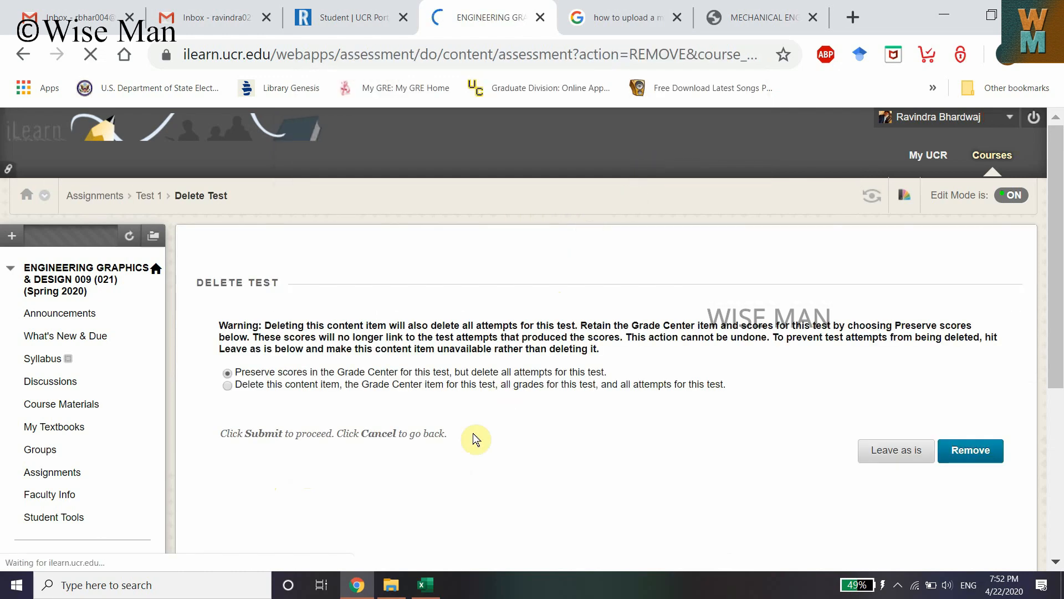
# Choose to delete the content item, its Grade Center item, all grades and attempts, and remove the test
pyautogui.click(227, 384)
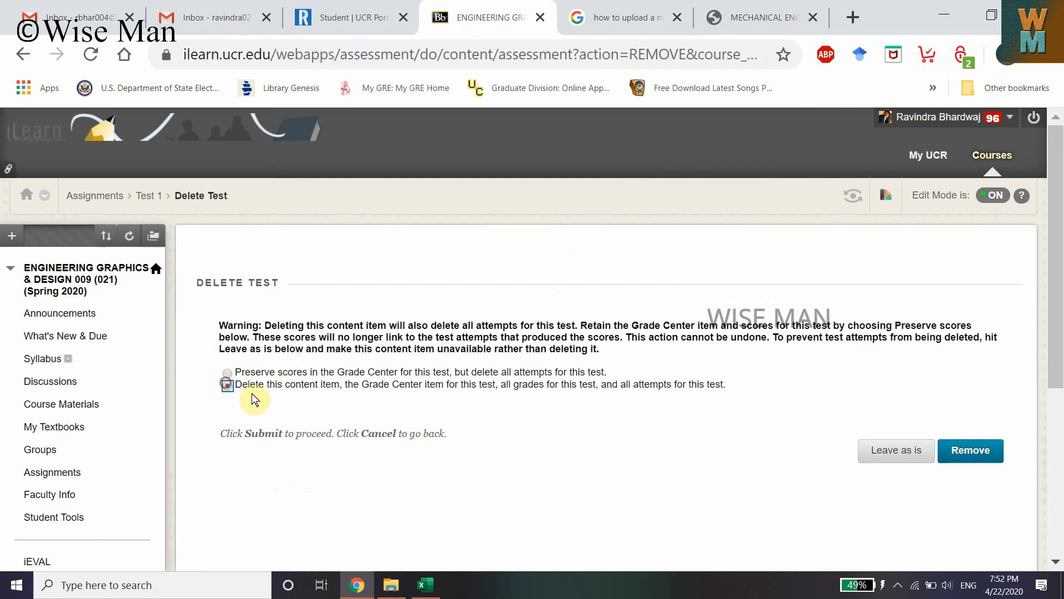
pyautogui.click(227, 372)
pyautogui.click(231, 373)
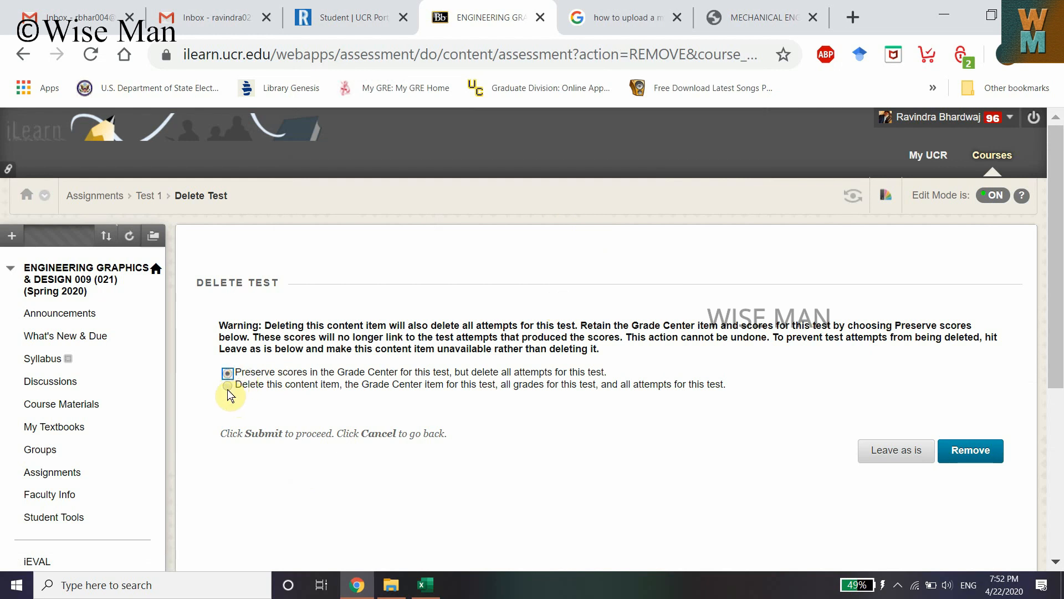
pyautogui.click(228, 387)
pyautogui.moveTo(256, 386); pyautogui.dragTo(716, 384)
pyautogui.click(571, 386)
pyautogui.click(993, 457)
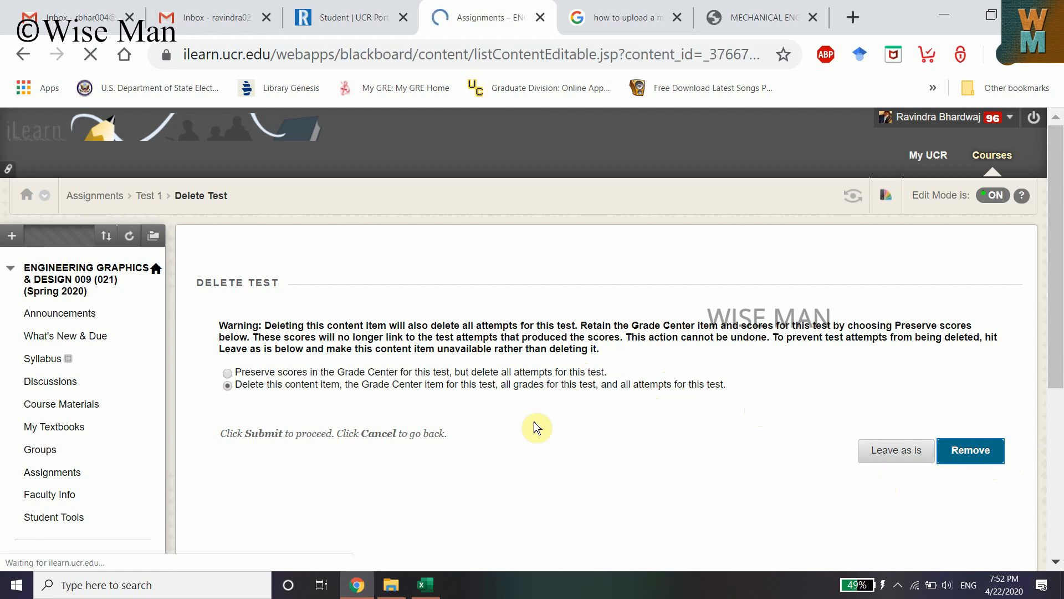
pyautogui.scroll(-2, 339, 384)
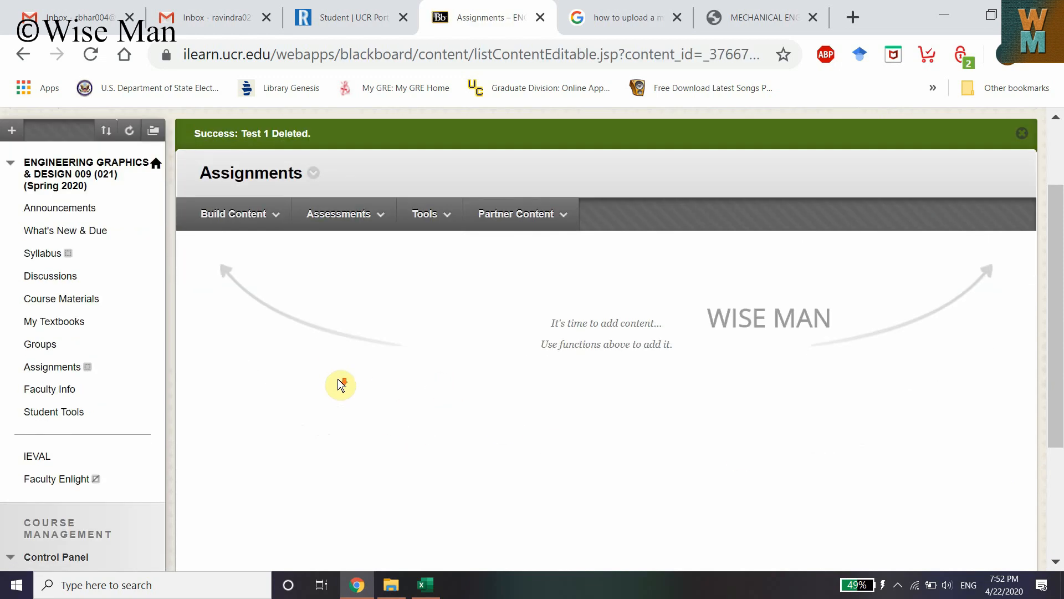